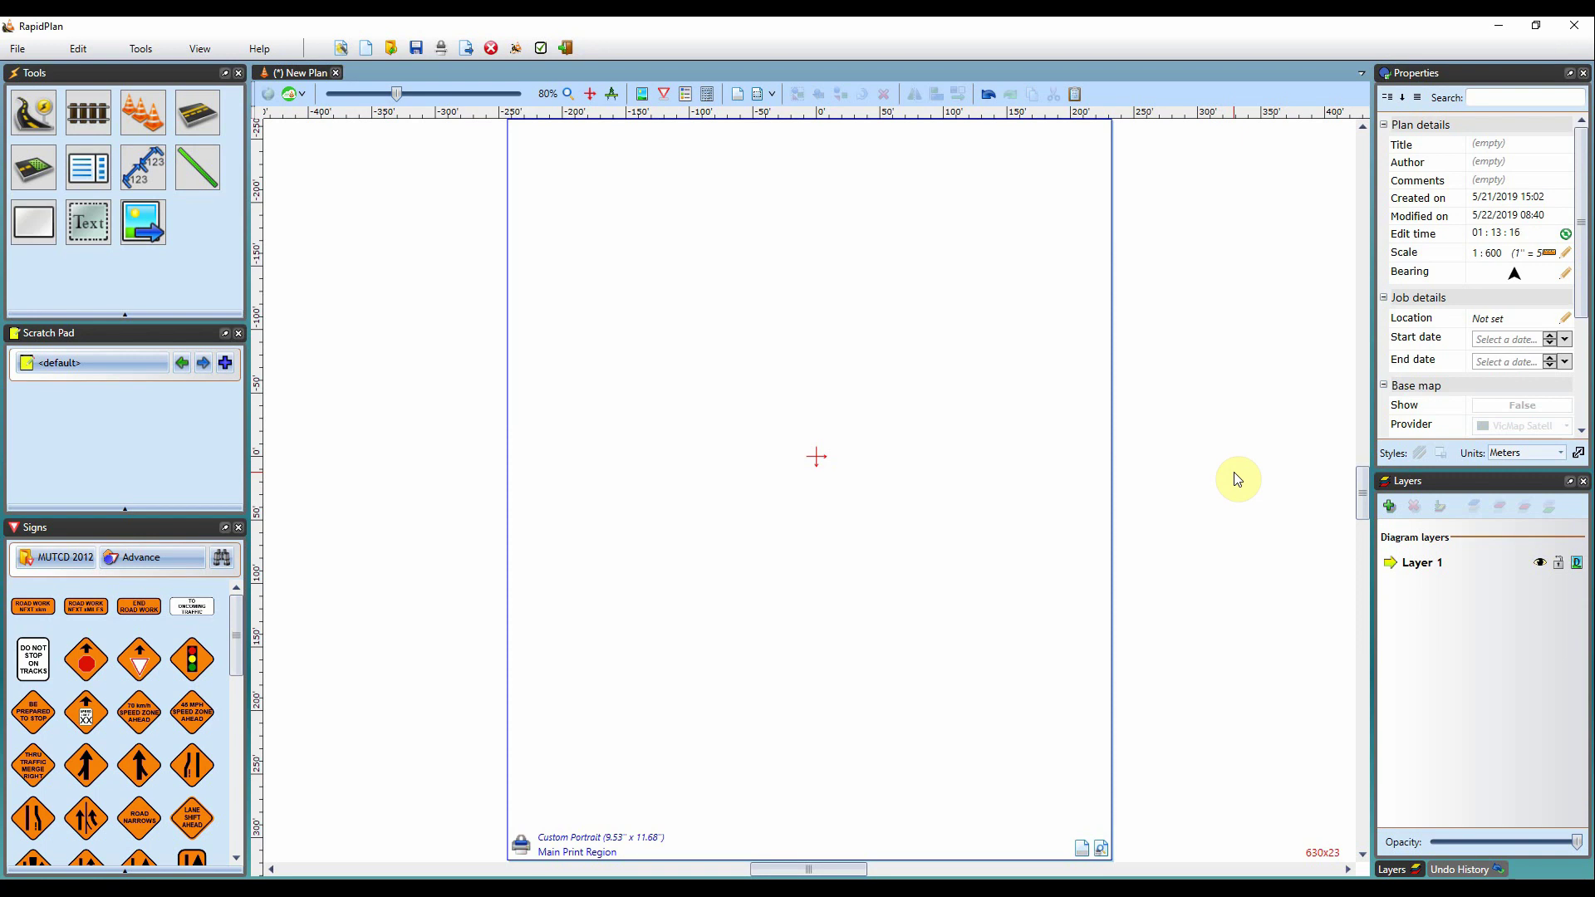
- Draw a winding two-lane spline road down the plan's left half using the Road tool
click(34, 87)
click(33, 87)
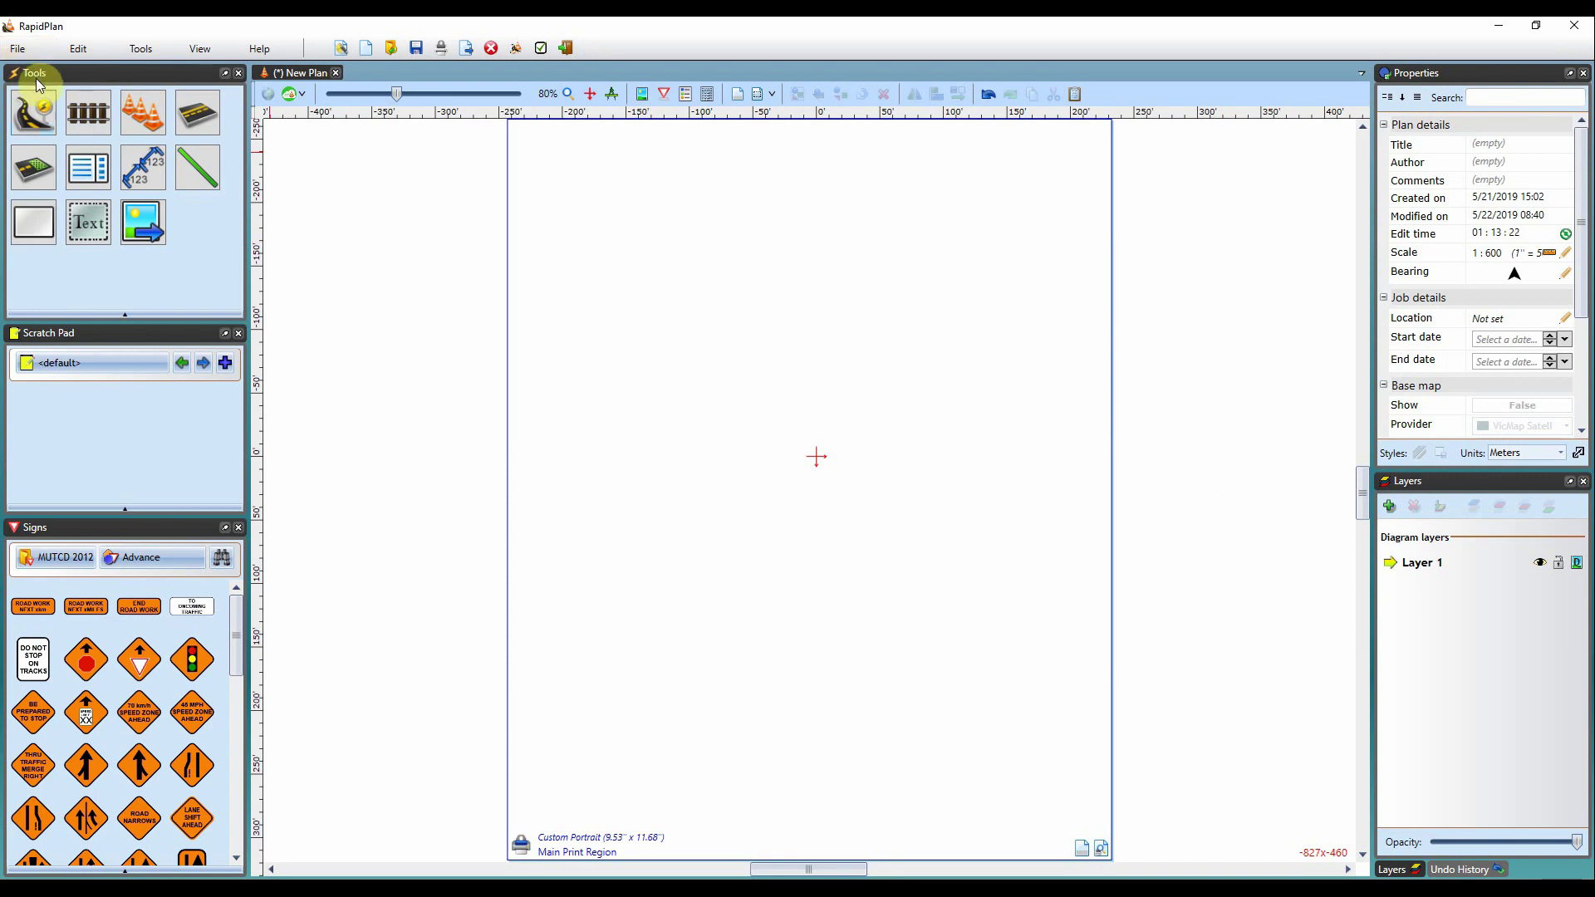
click(33, 120)
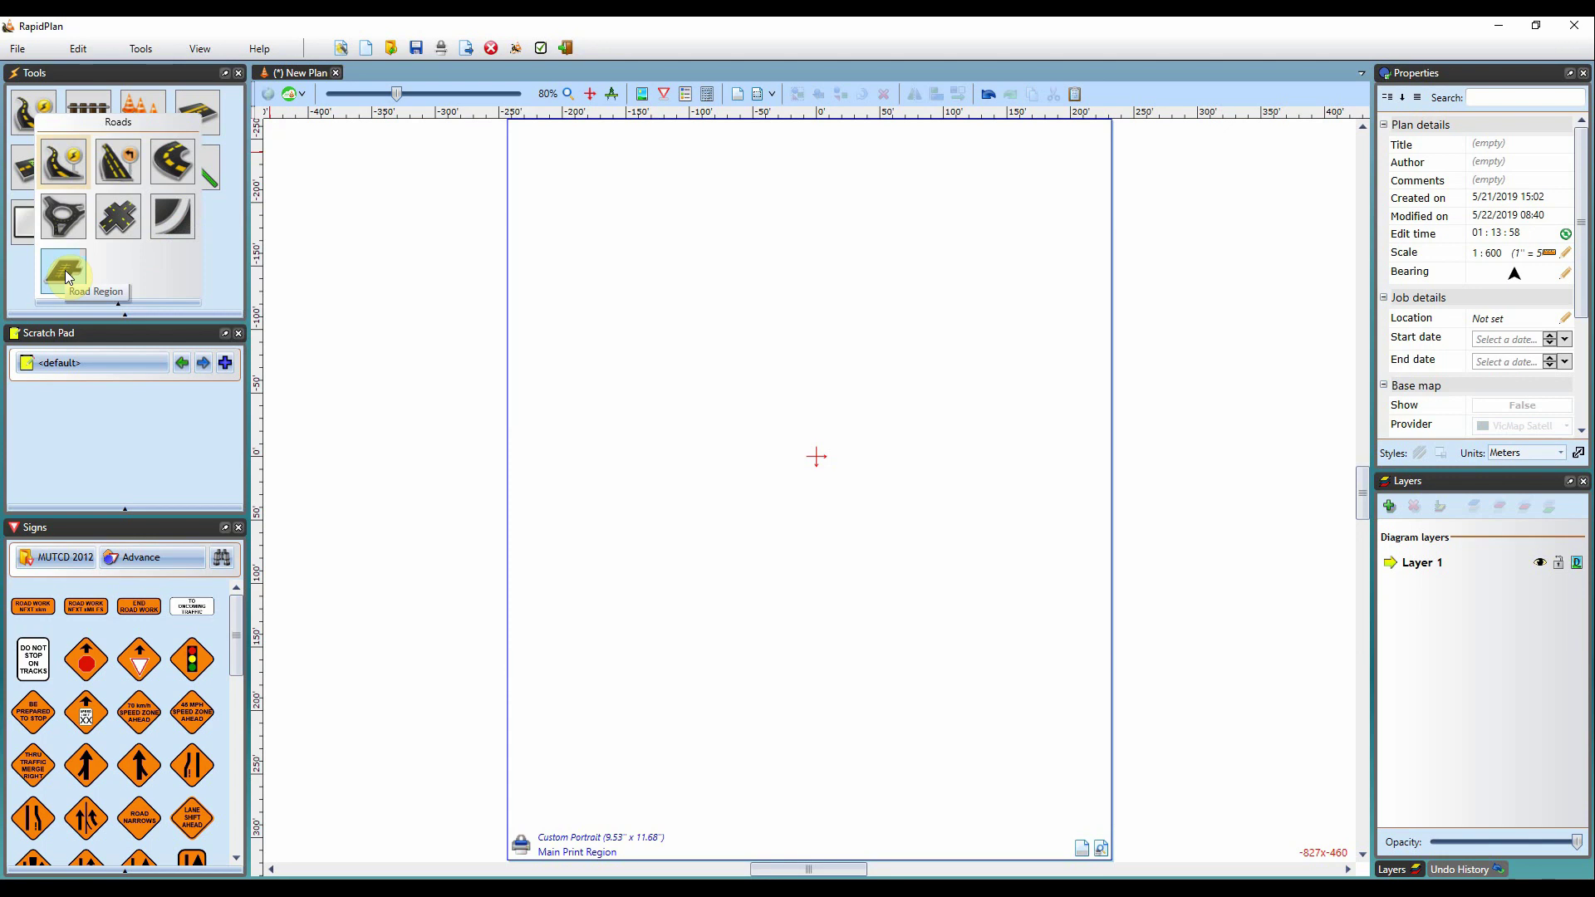
mouse_move(33, 115)
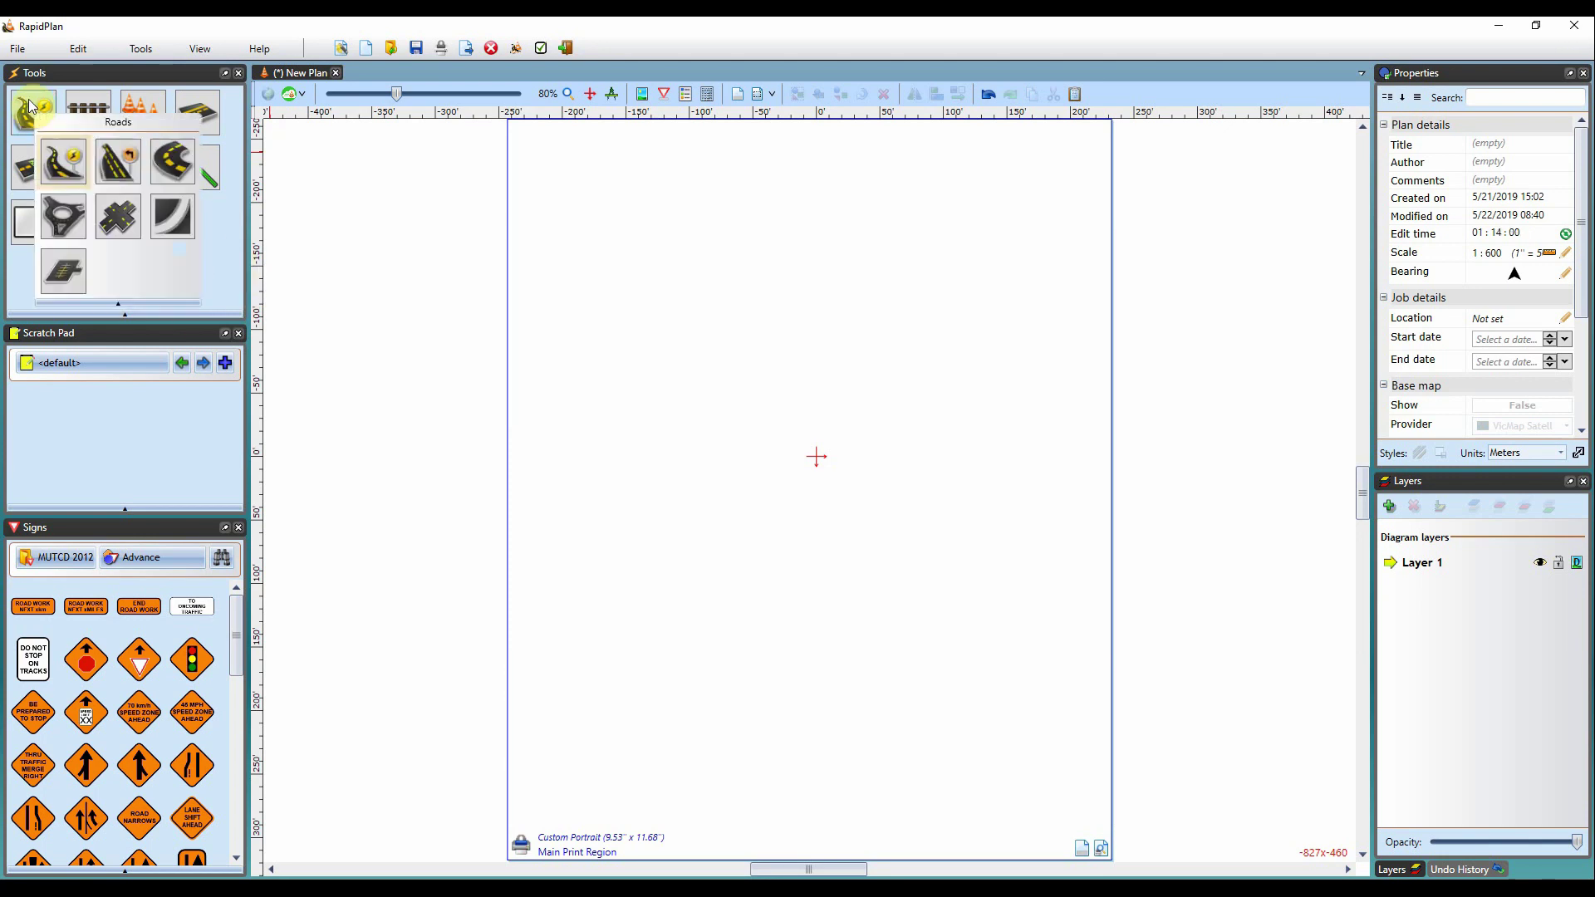
click(63, 164)
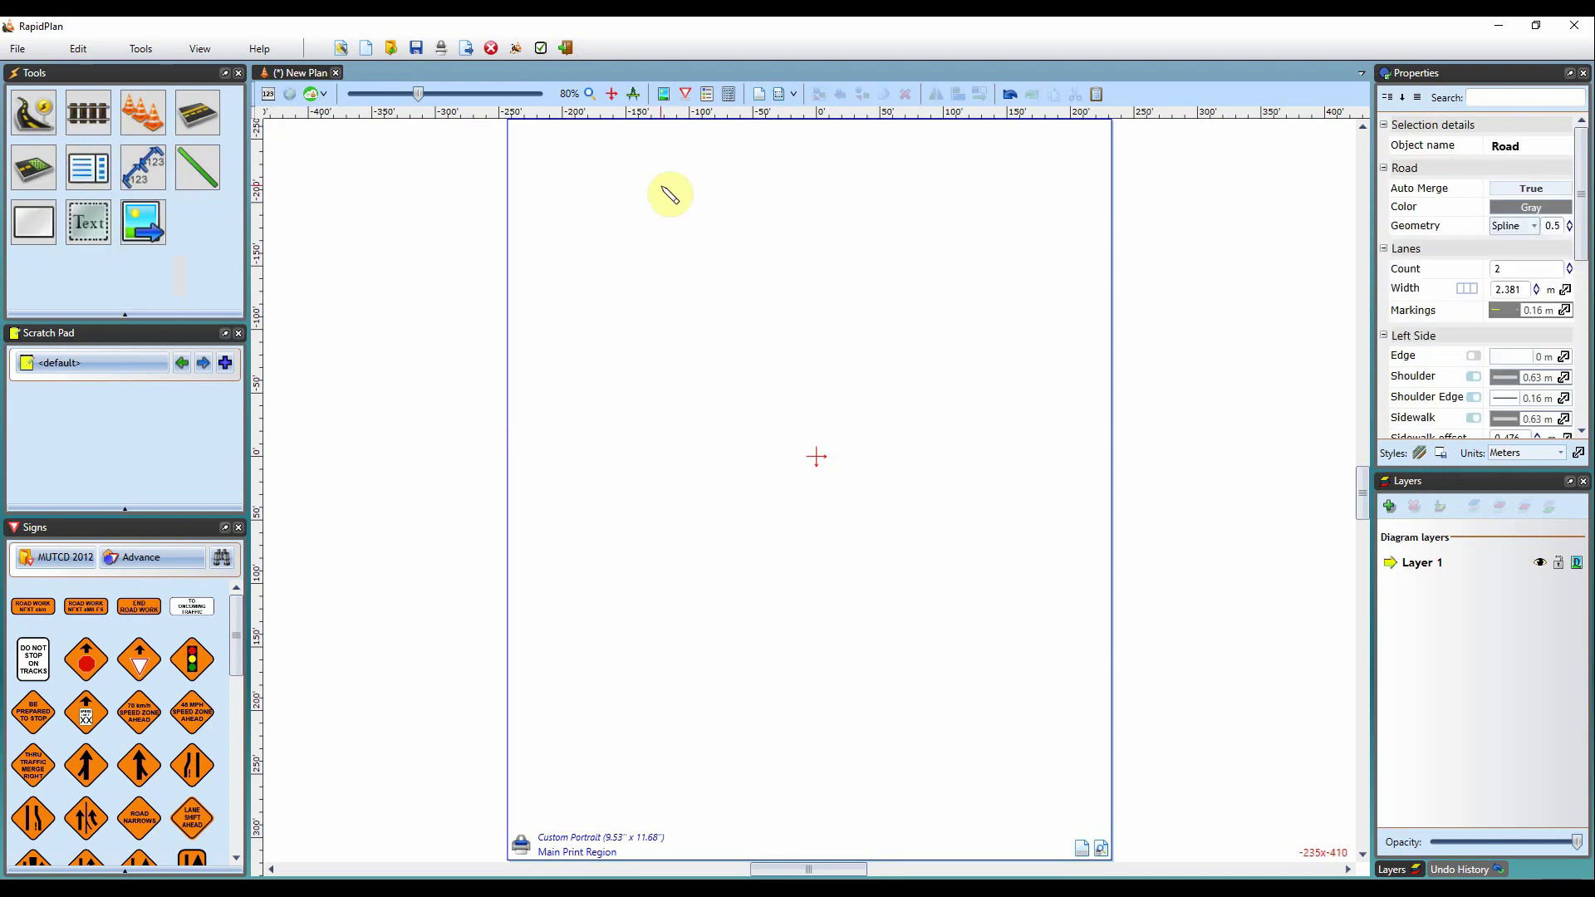
mouse_move(632, 171)
mouse_down()
mouse_move(641, 329)
mouse_move(616, 360)
mouse_move(713, 417)
mouse_move(652, 434)
mouse_move(545, 430)
mouse_move(905, 382)
mouse_move(461, 375)
mouse_move(897, 377)
mouse_move(483, 390)
mouse_move(886, 371)
mouse_move(633, 383)
mouse_move(702, 373)
mouse_move(545, 356)
mouse_move(732, 350)
mouse_move(623, 363)
mouse_move(527, 342)
mouse_move(698, 361)
mouse_move(796, 337)
mouse_move(942, 198)
mouse_move(929, 241)
mouse_move(834, 349)
mouse_move(634, 399)
mouse_move(629, 831)
mouse_move(656, 299)
mouse_move(634, 229)
mouse_move(633, 301)
mouse_move(652, 296)
mouse_move(610, 491)
mouse_move(704, 705)
mouse_move(659, 776)
mouse_move(591, 826)
mouse_move(875, 682)
mouse_up()
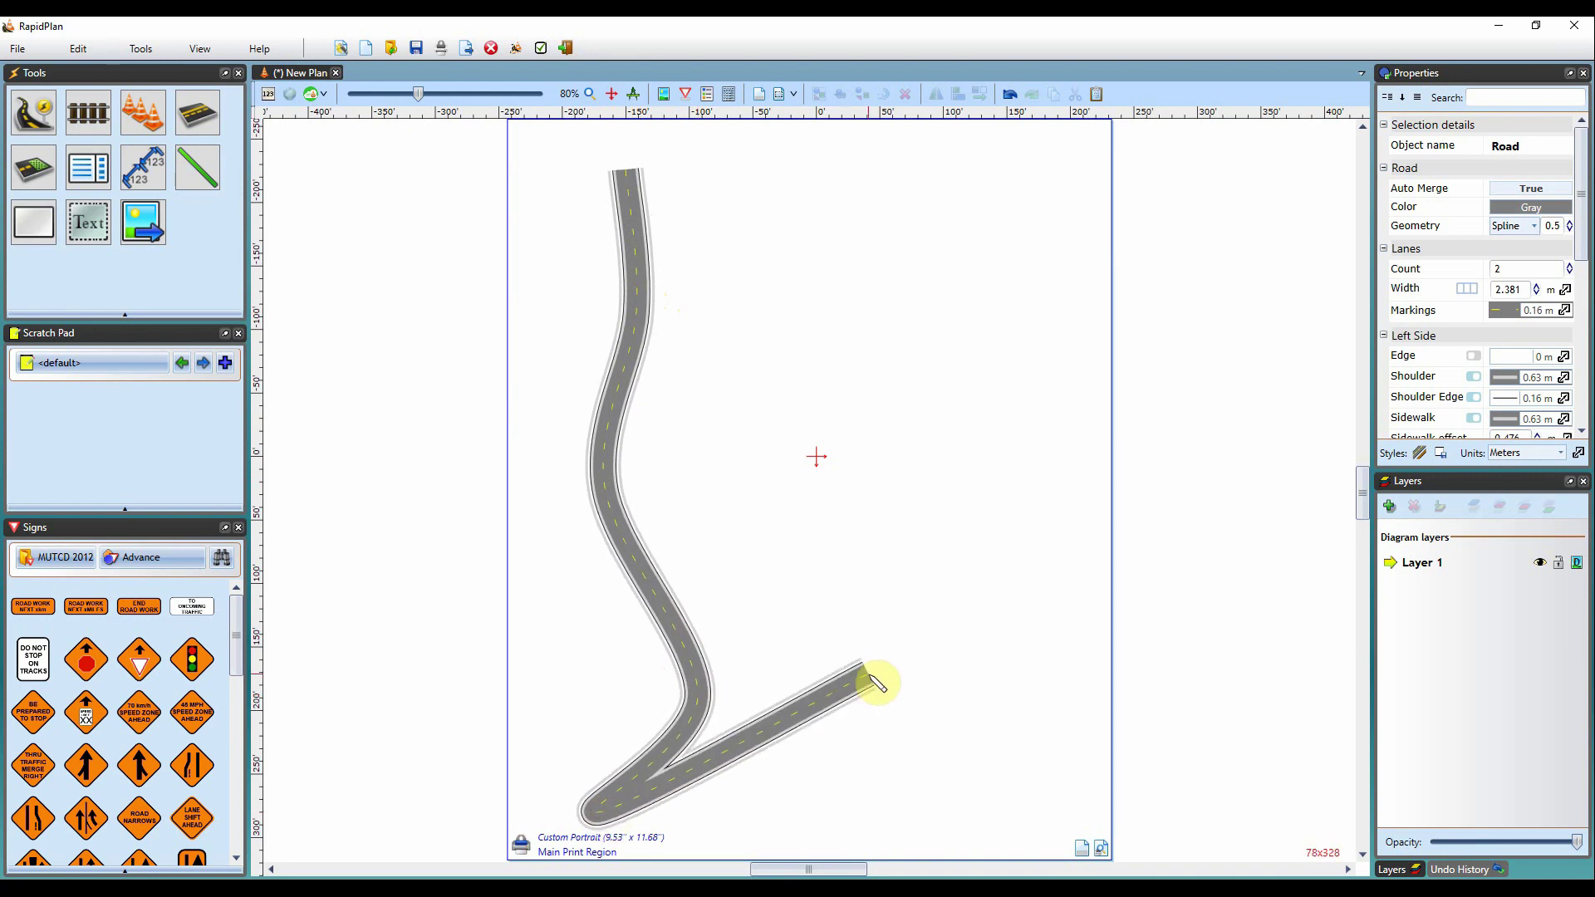
right_click(874, 682)
click(713, 664)
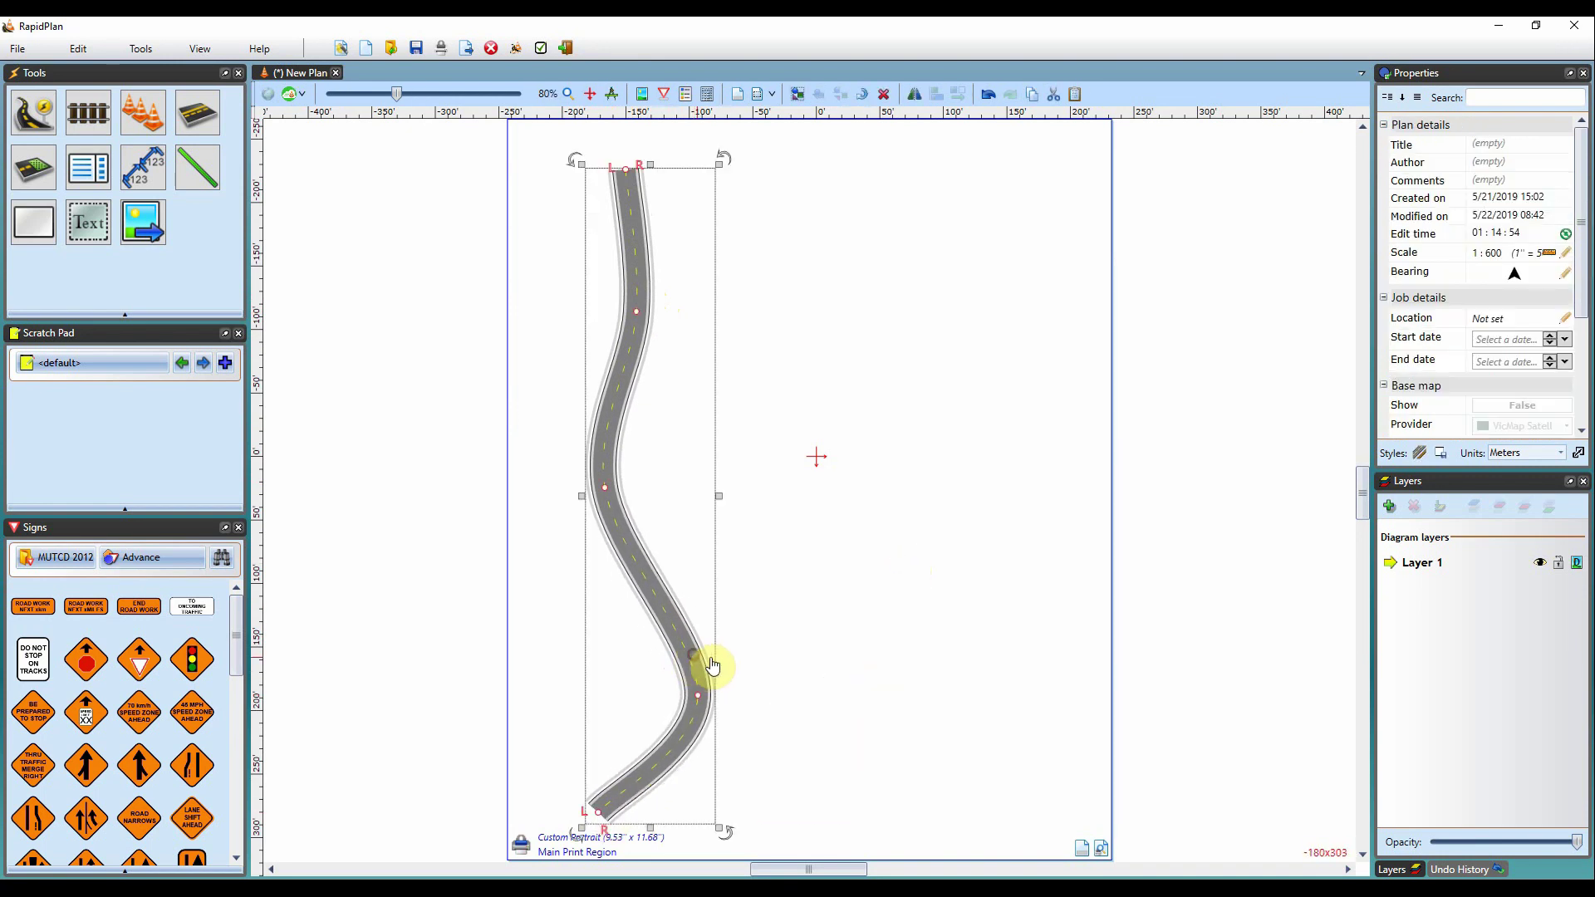
- Reposition and reshape the winding road through its upper control points, and delete the road
drag(659, 612, 654, 546)
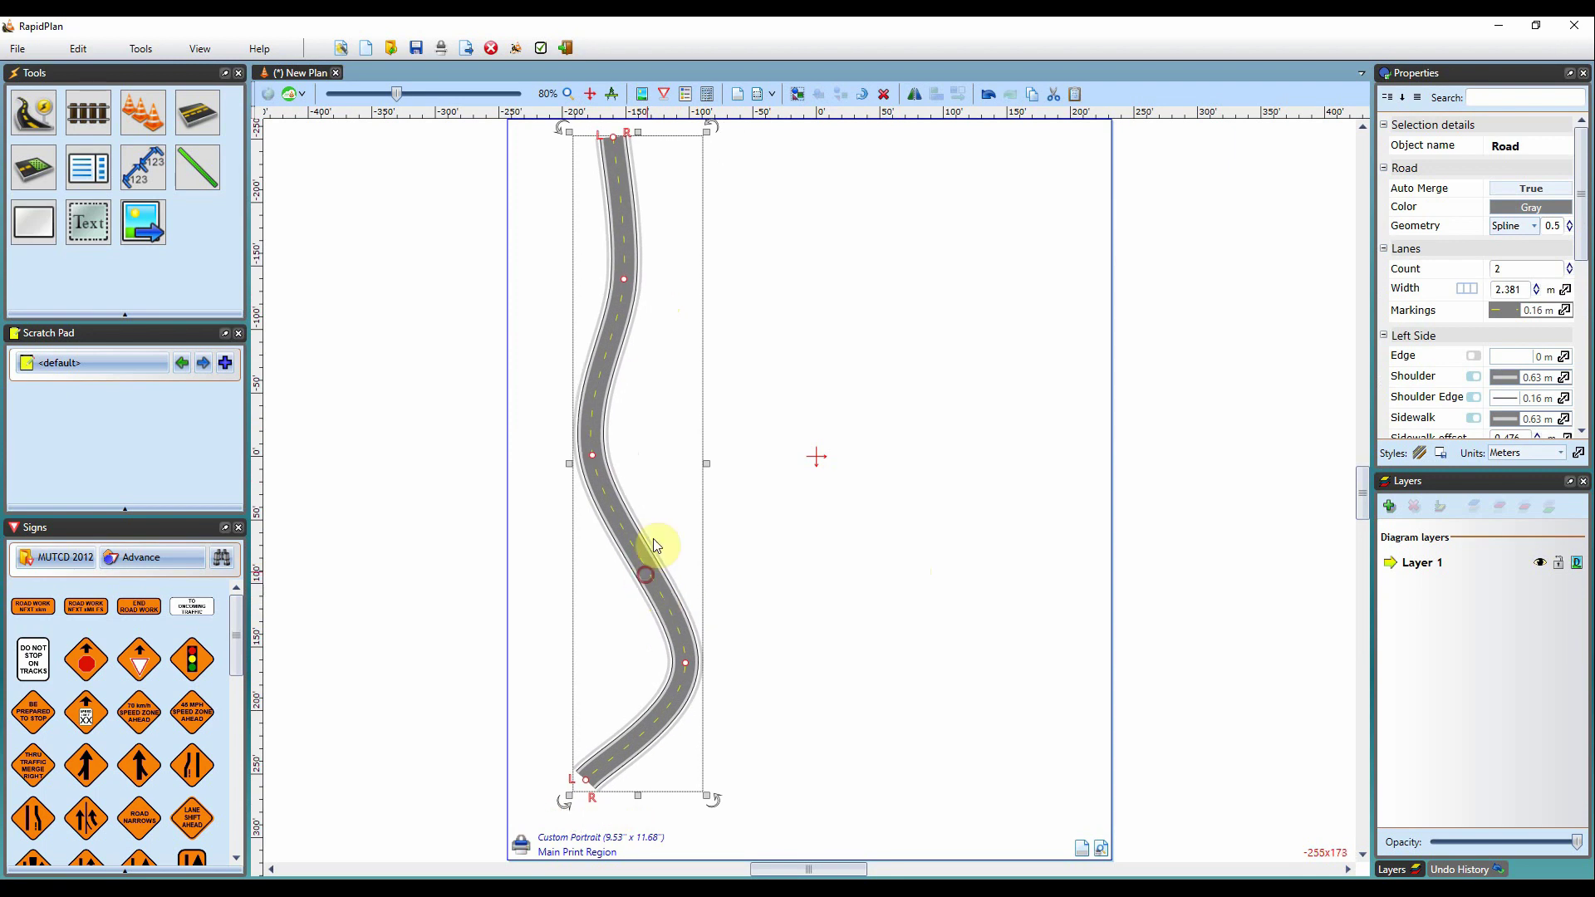
mouse_move(591, 454)
mouse_down()
mouse_move(701, 452)
mouse_move(591, 456)
mouse_move(676, 456)
mouse_move(605, 458)
mouse_up()
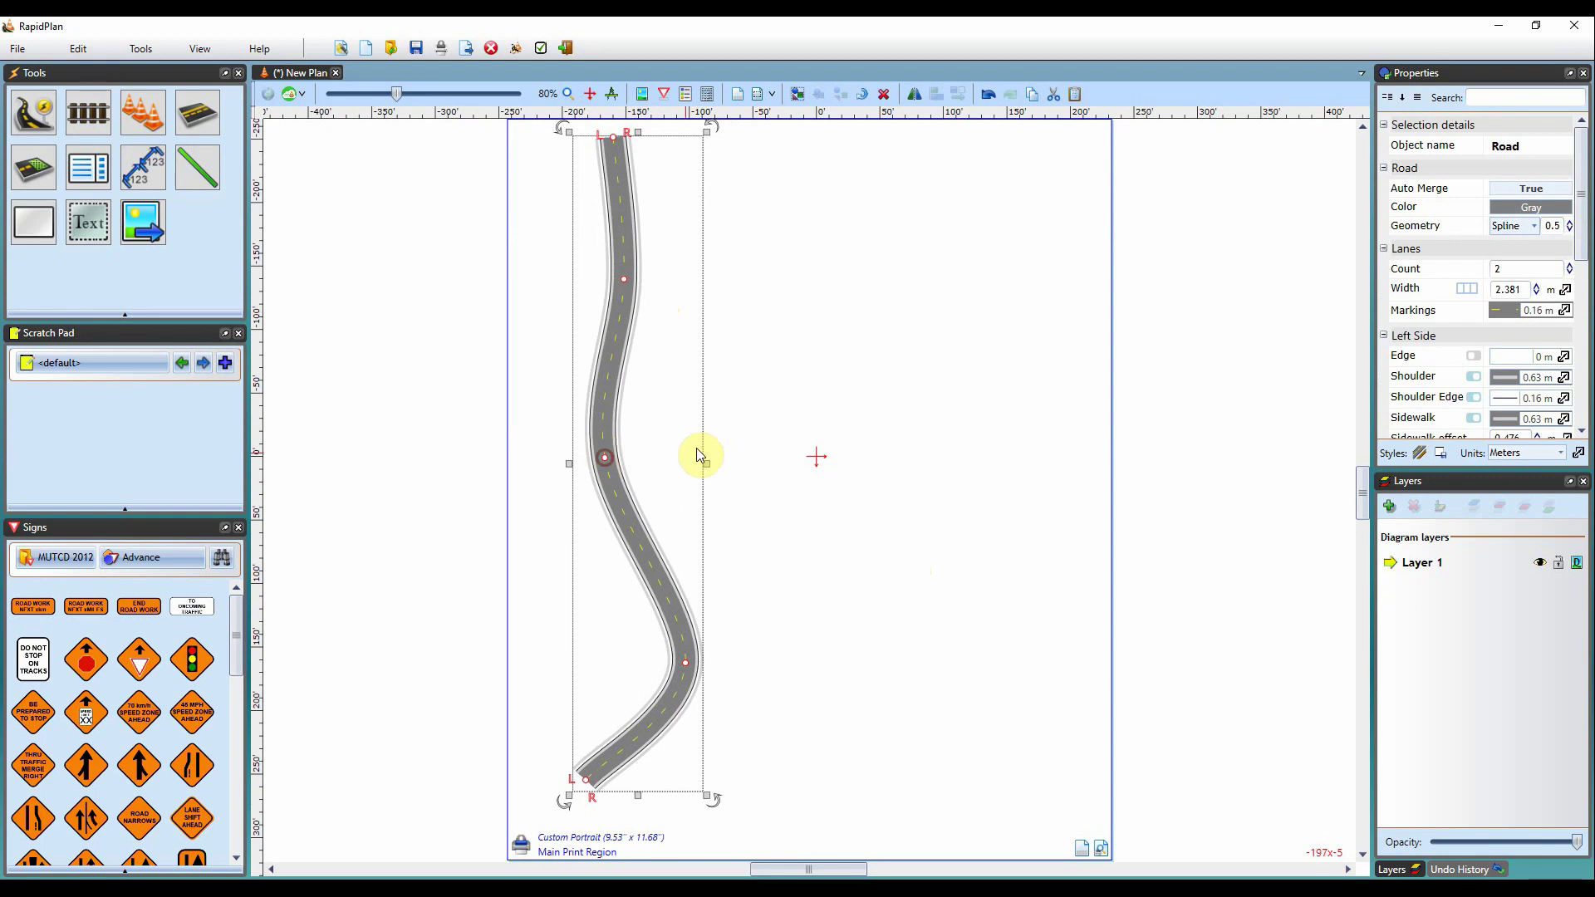
drag(622, 281, 672, 297)
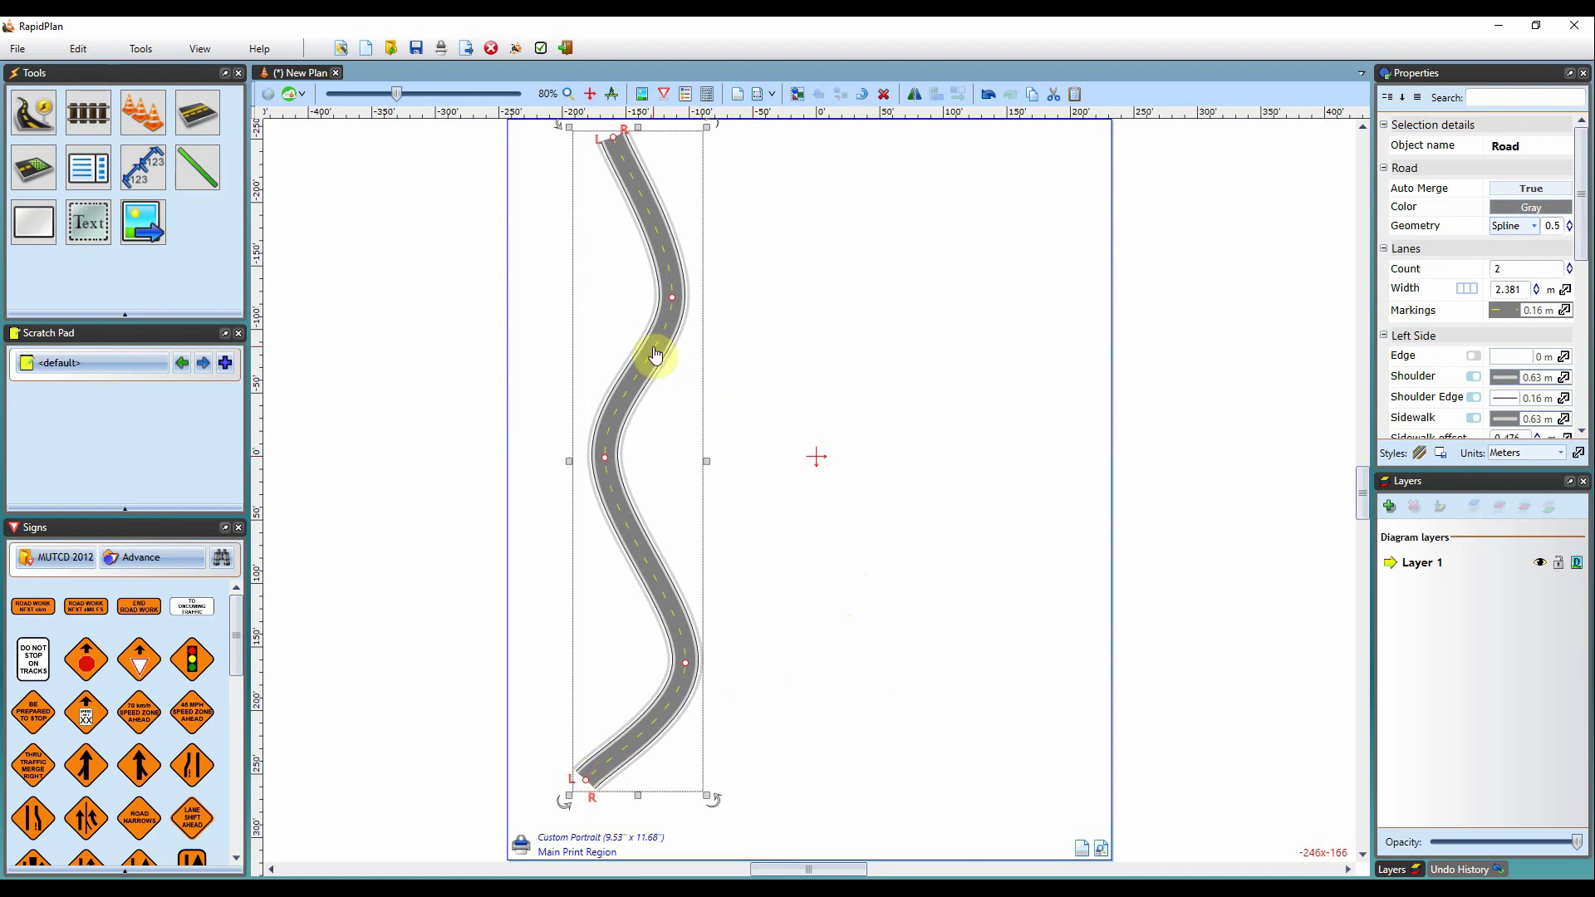
mouse_move(651, 366)
mouse_down()
mouse_move(655, 400)
mouse_move(663, 385)
mouse_up()
key(Delete)
- Draw a straight vertical two-lane road with the Road tool and move it close to the plan's centre marker
click(34, 112)
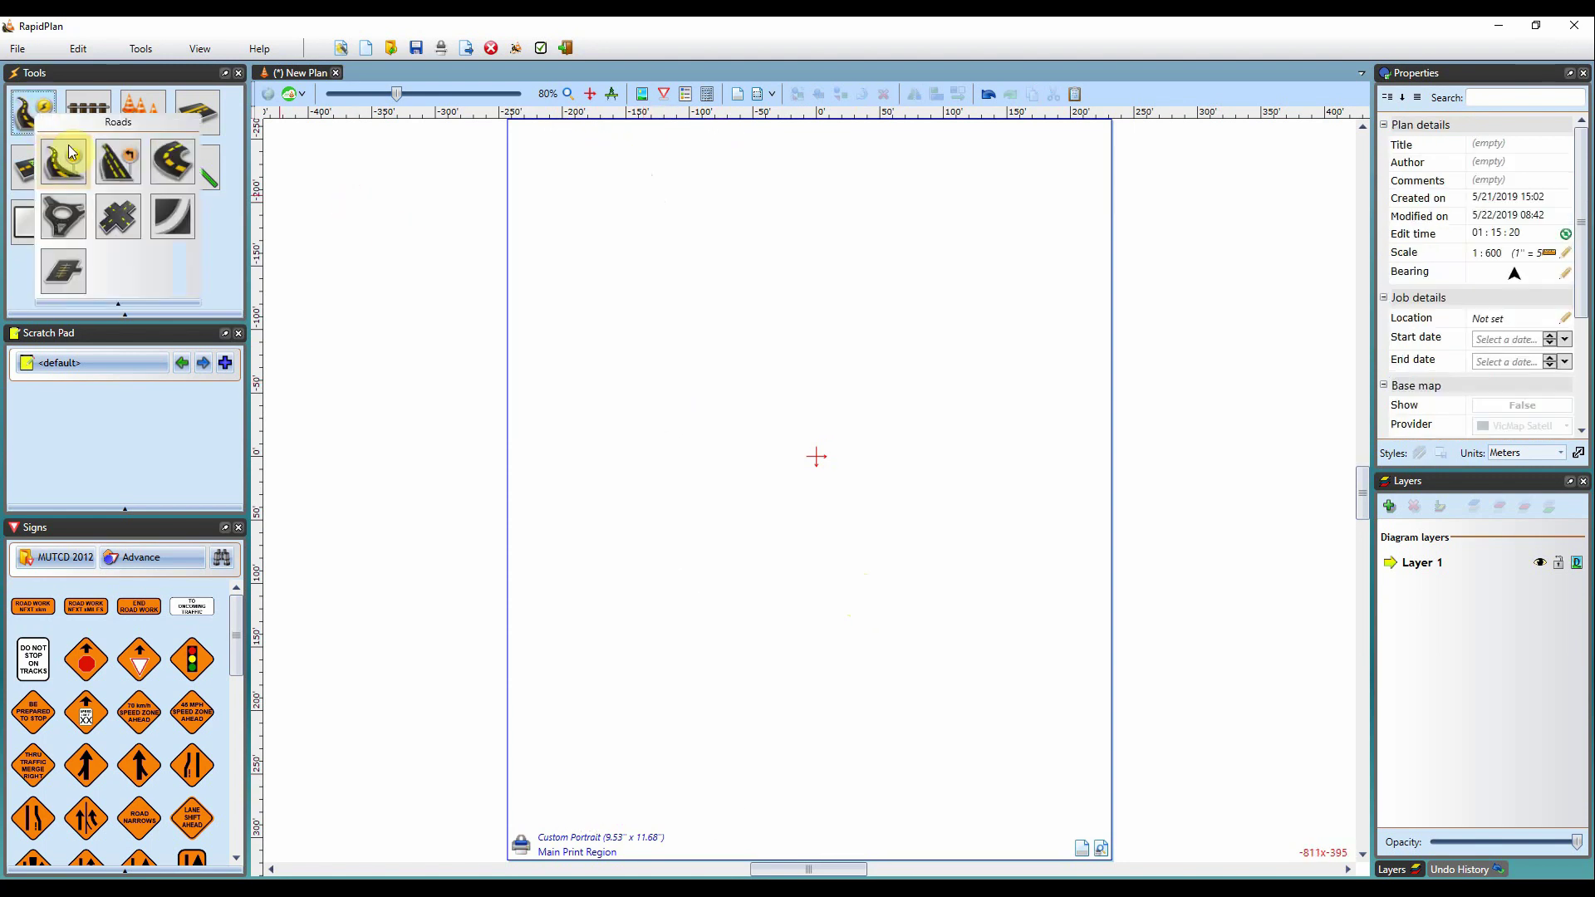
click(80, 167)
mouse_move(640, 178)
mouse_down()
mouse_move(664, 525)
mouse_move(641, 815)
mouse_move(826, 742)
mouse_up()
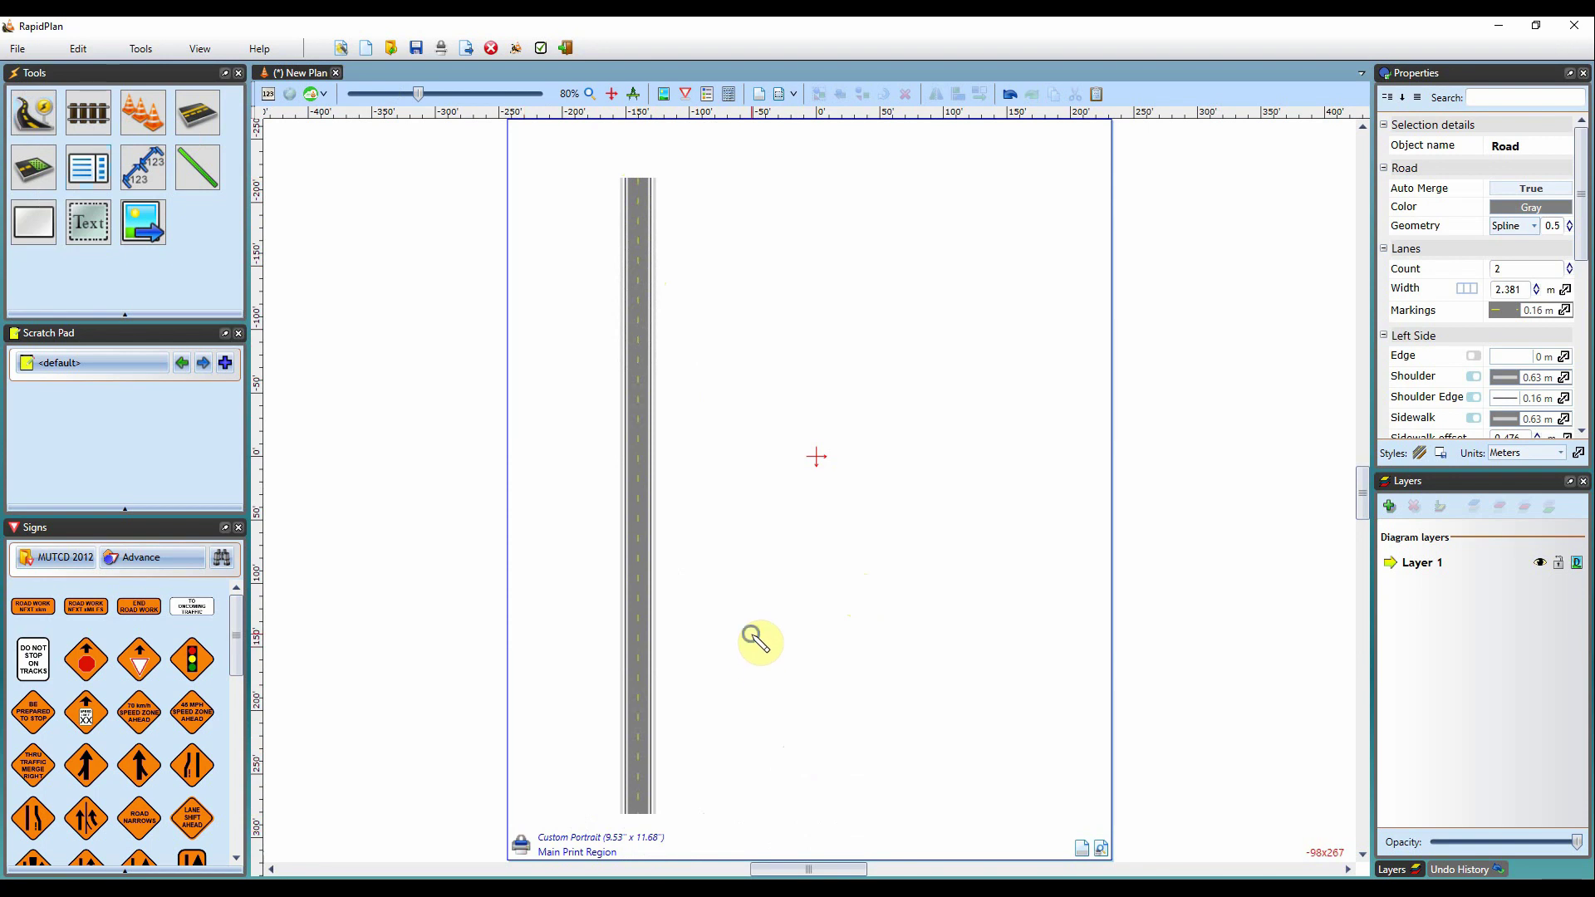
key(Escape)
click(640, 451)
drag(640, 452, 777, 427)
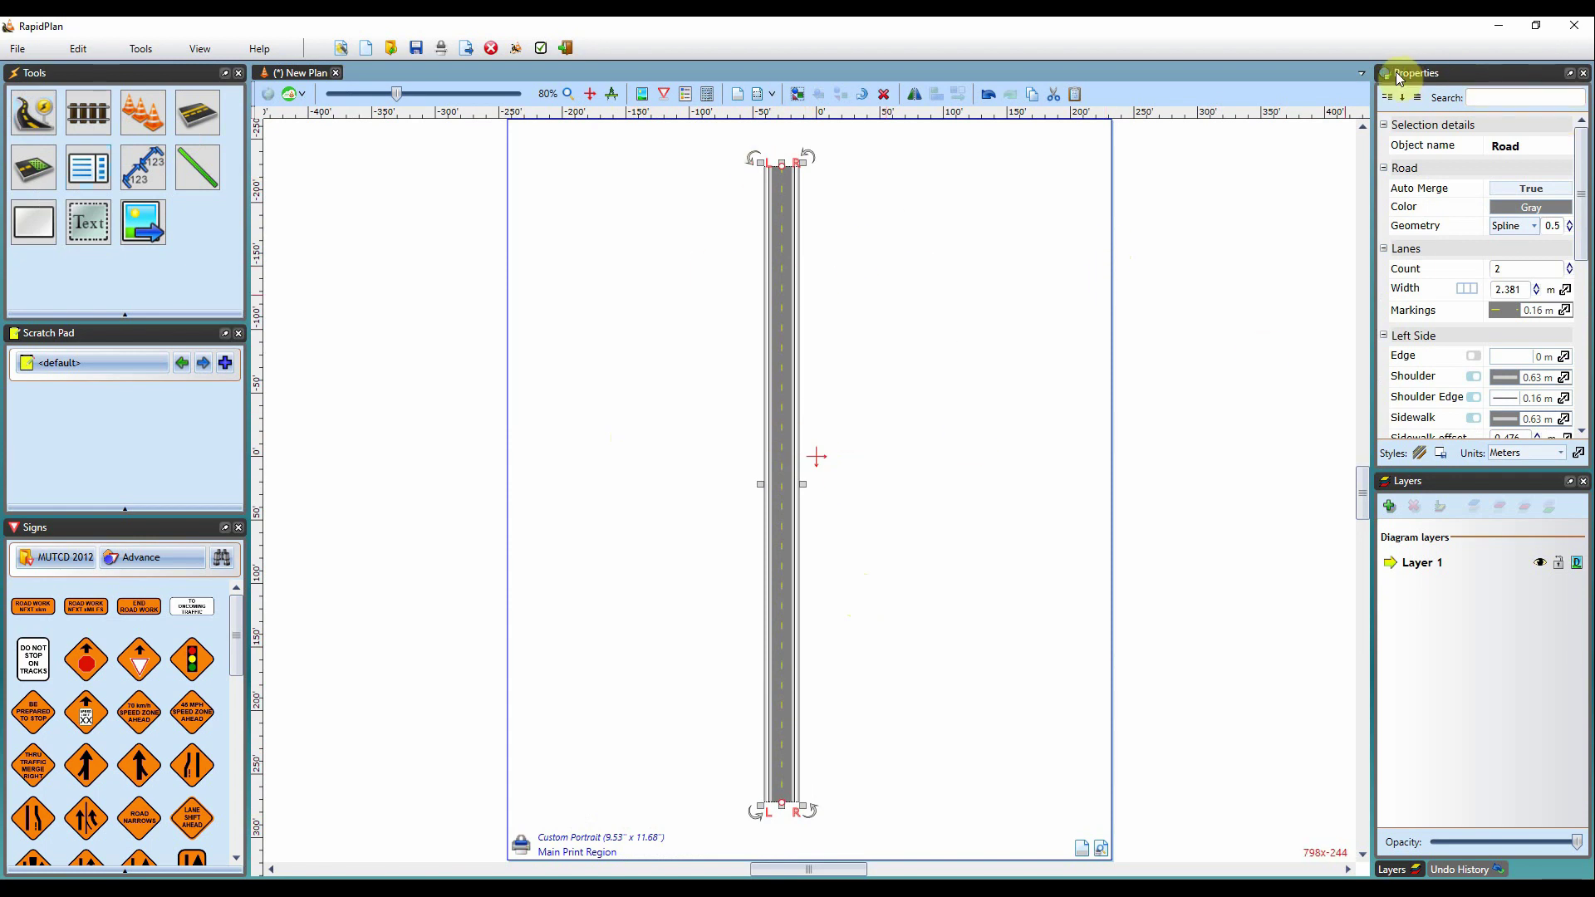
- Try a lane count of 4 on the straight road and return the count to 2
mouse_move(1581, 166)
mouse_down()
mouse_move(1585, 349)
mouse_move(1586, 149)
mouse_up()
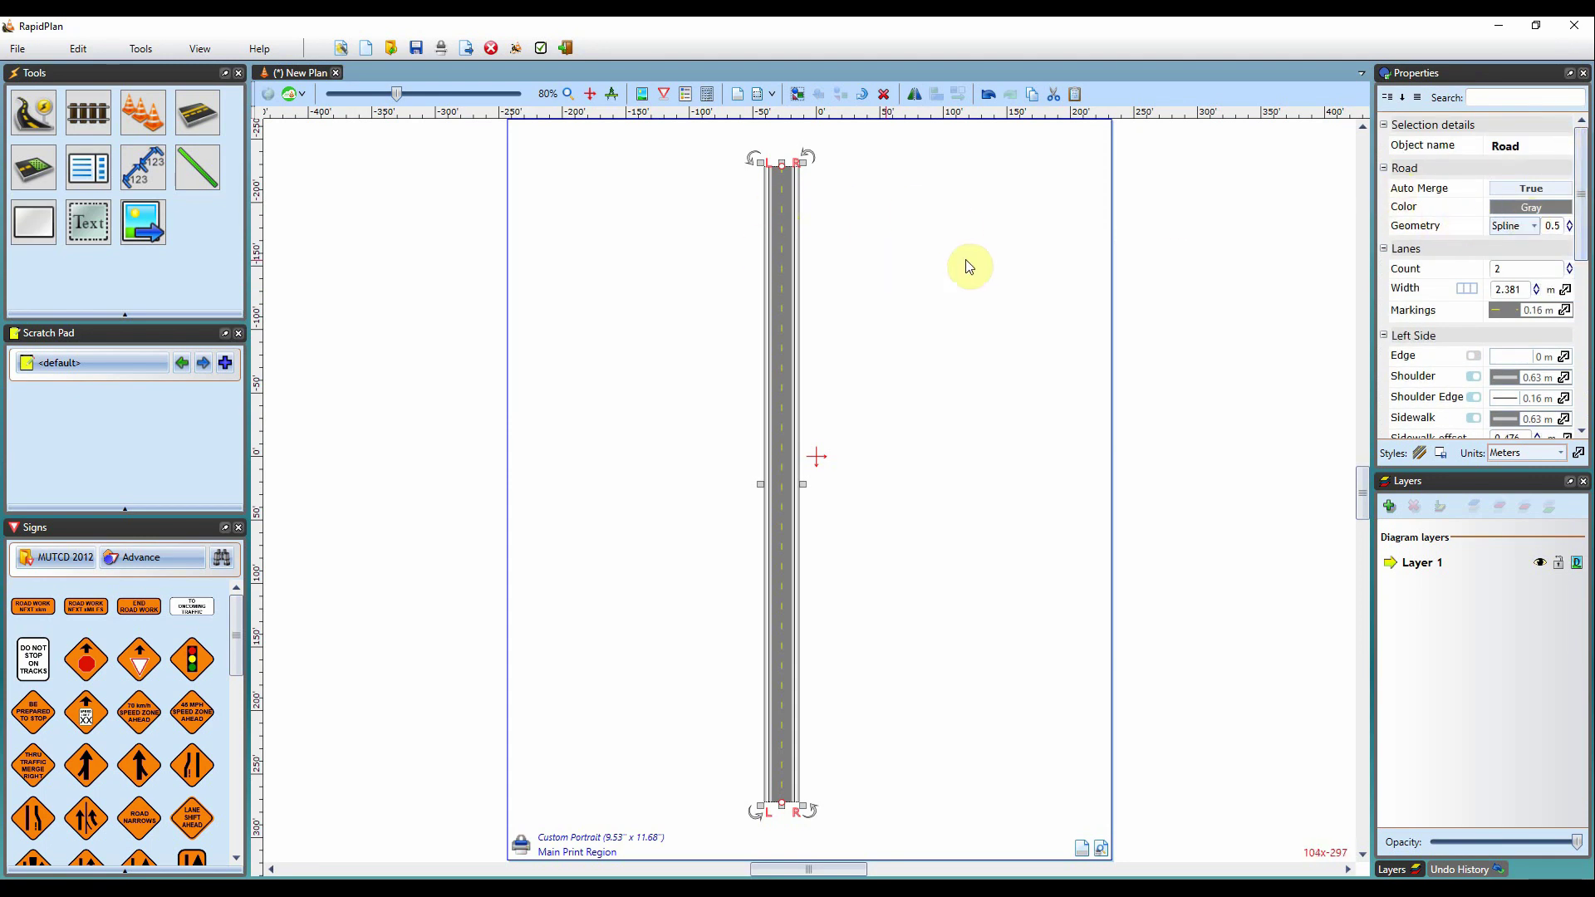
click(1572, 265)
click(1571, 265)
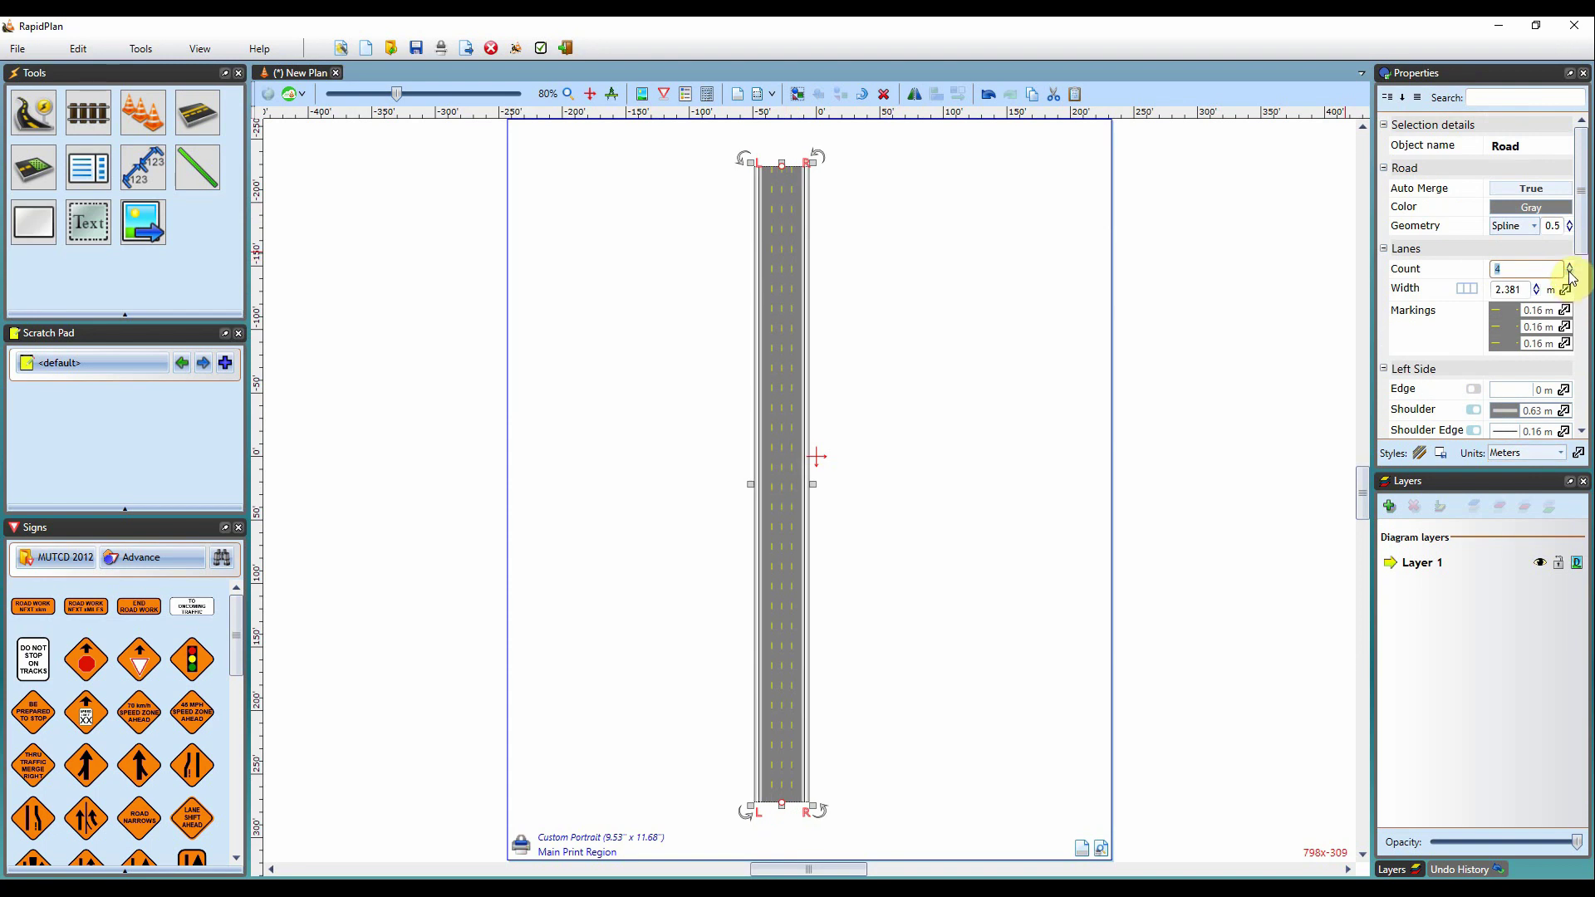
click(1571, 274)
click(1571, 274)
- Try a larger shared lane width on the road and return it to 2.381 m
click(1536, 285)
click(1537, 285)
click(1537, 293)
click(1538, 292)
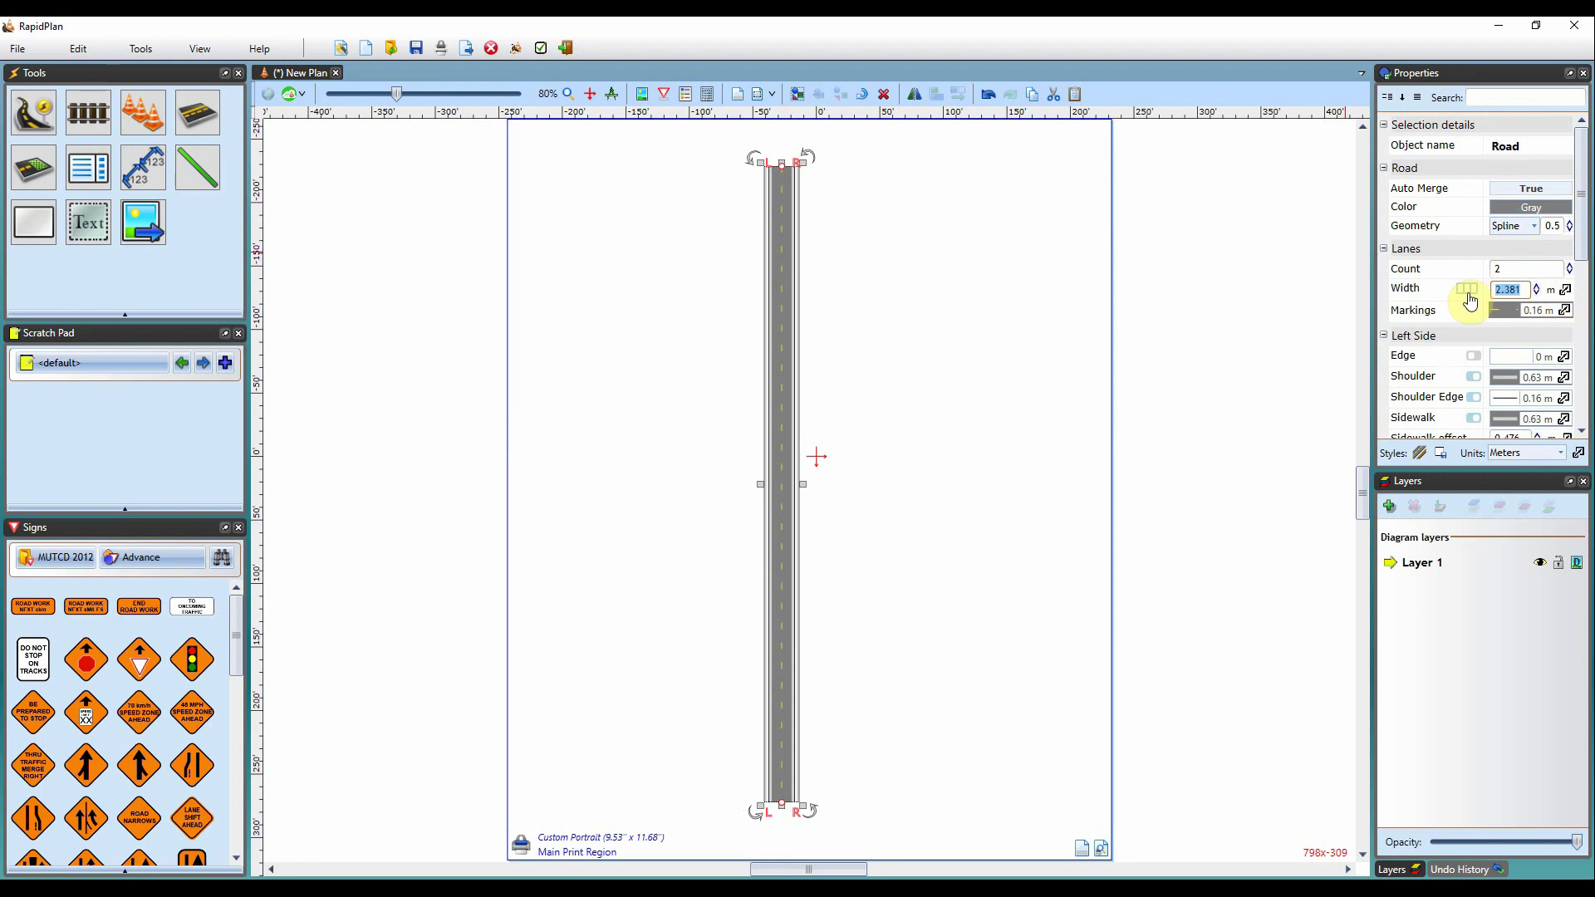
- Try individual lane widths with the second lane at 4.381 m and 3.381 m, and return to a shared width of 2.381 m
click(1469, 292)
click(1472, 291)
click(1472, 290)
click(1538, 304)
click(1538, 304)
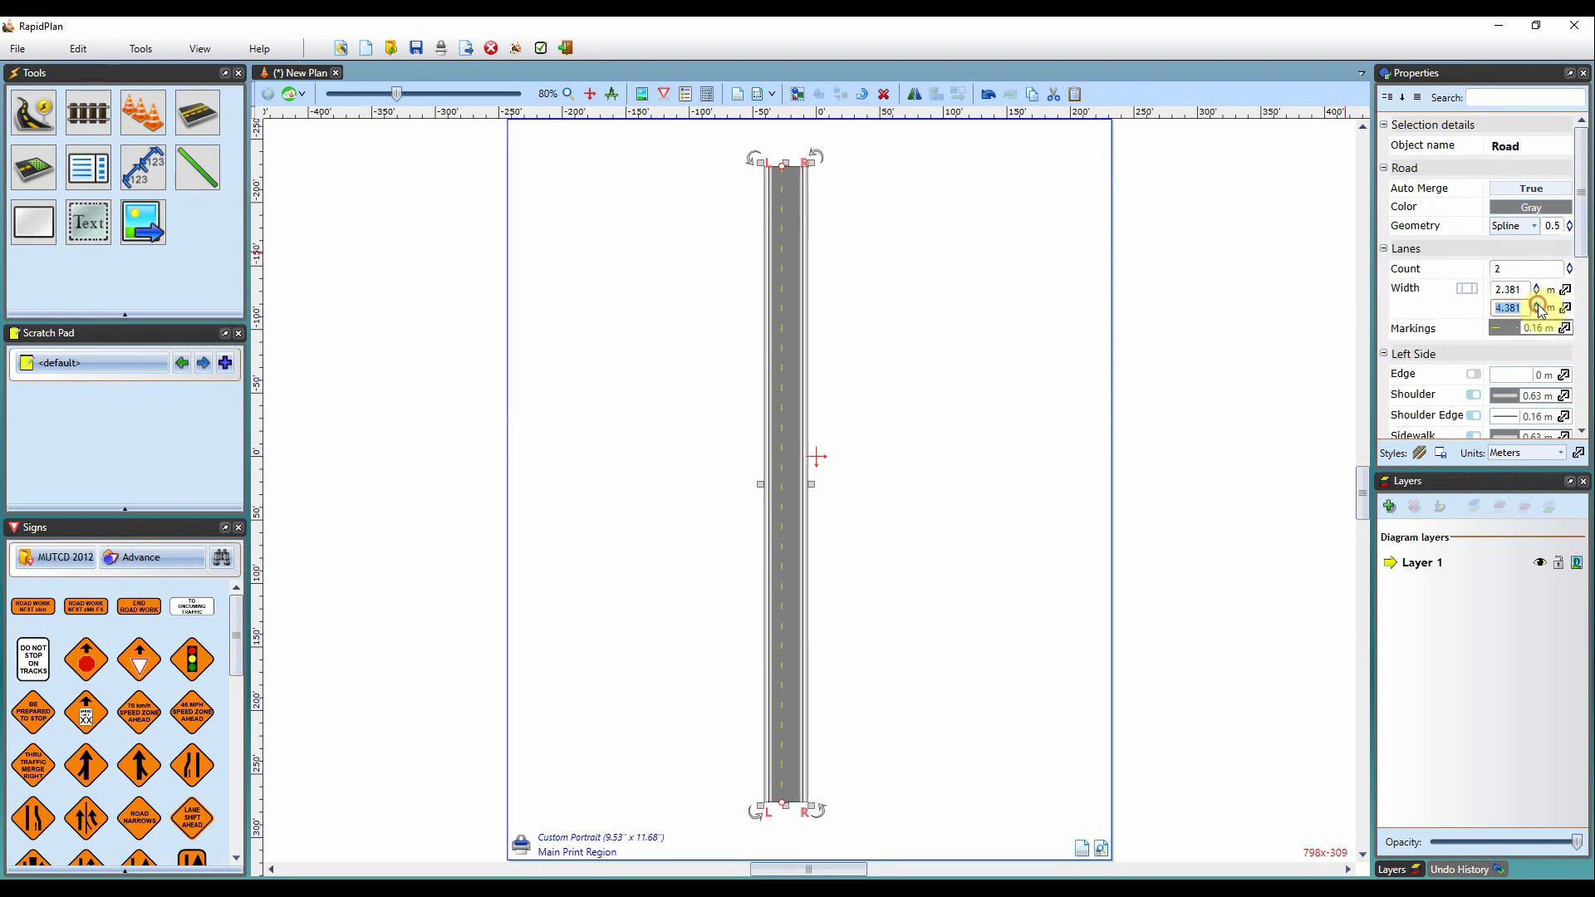
click(1535, 312)
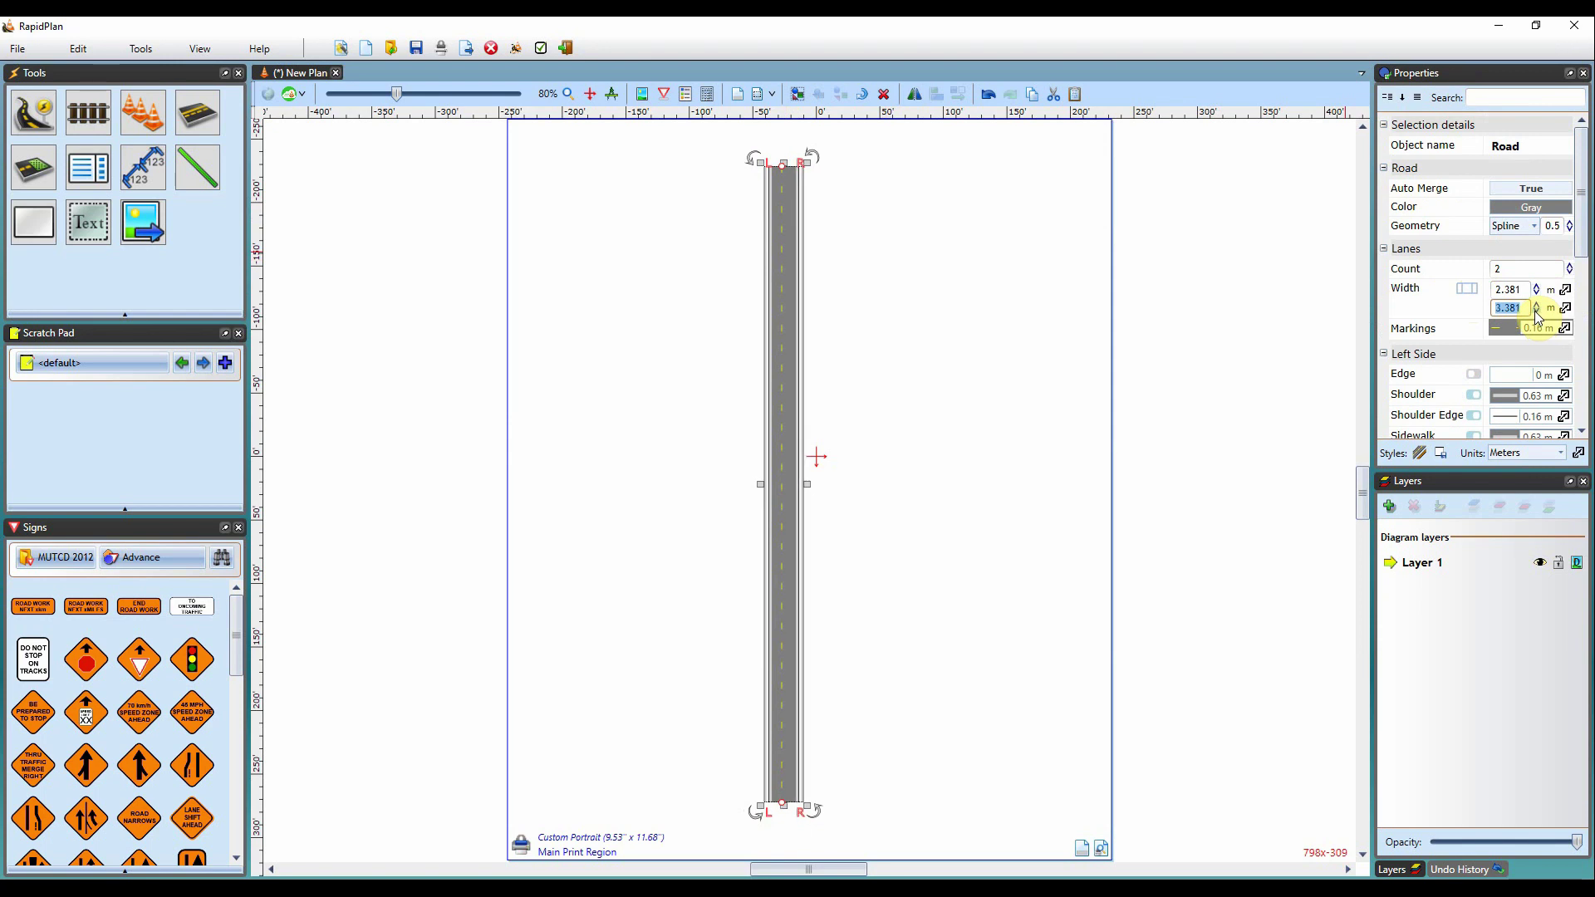
click(1471, 291)
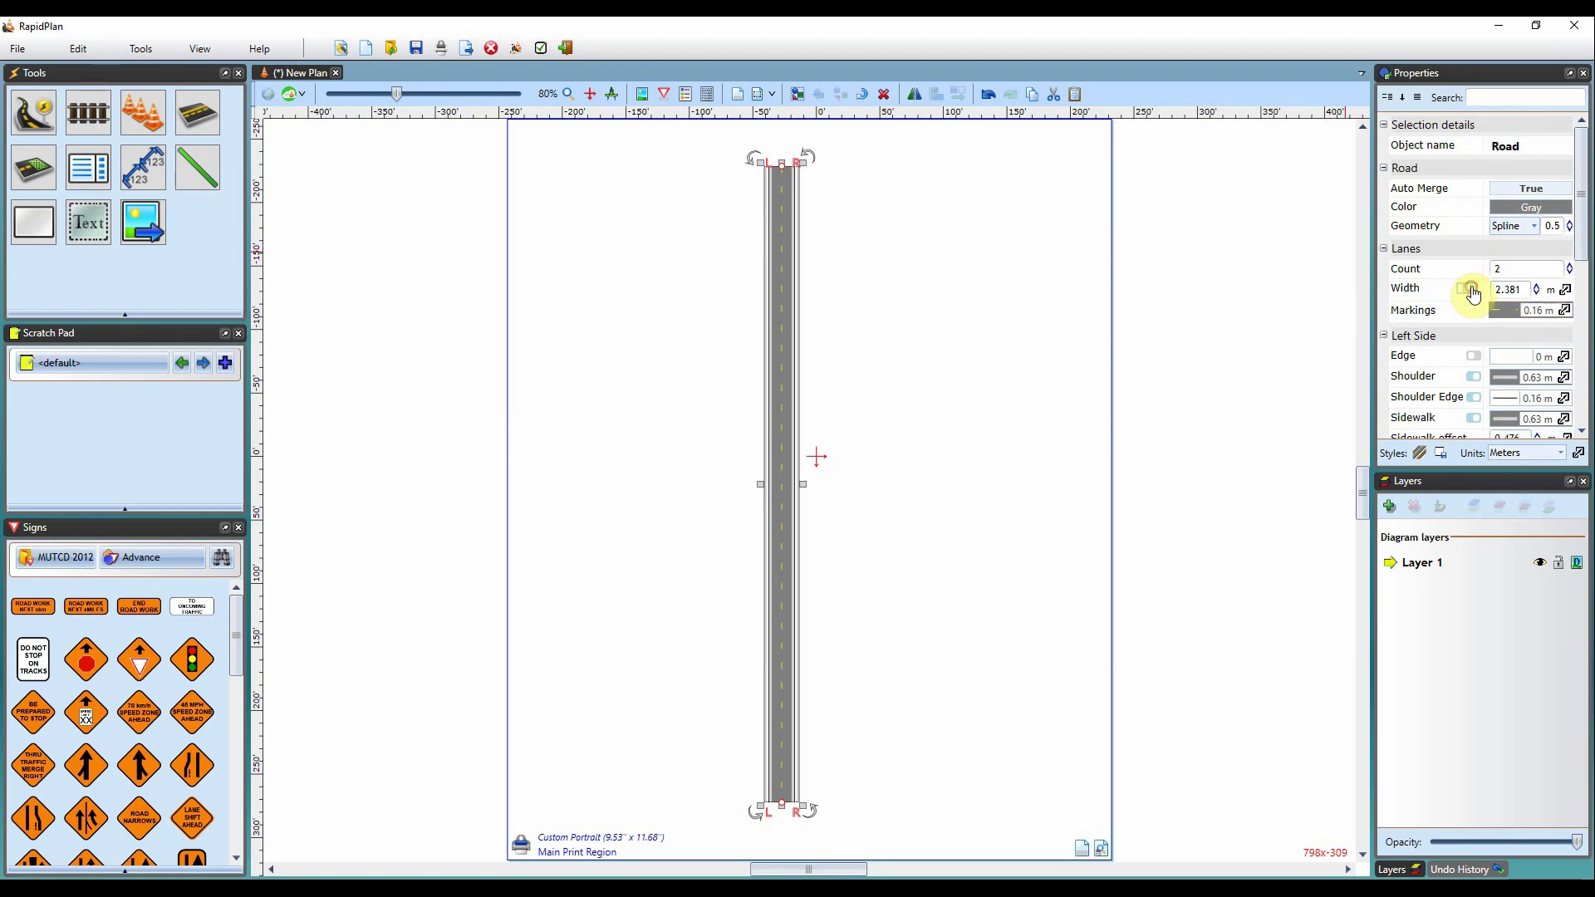
click(1471, 290)
click(1471, 290)
- Try the Solid and DashSolid styles on the road's yellow lane markings and return the style to Dashed
click(1510, 312)
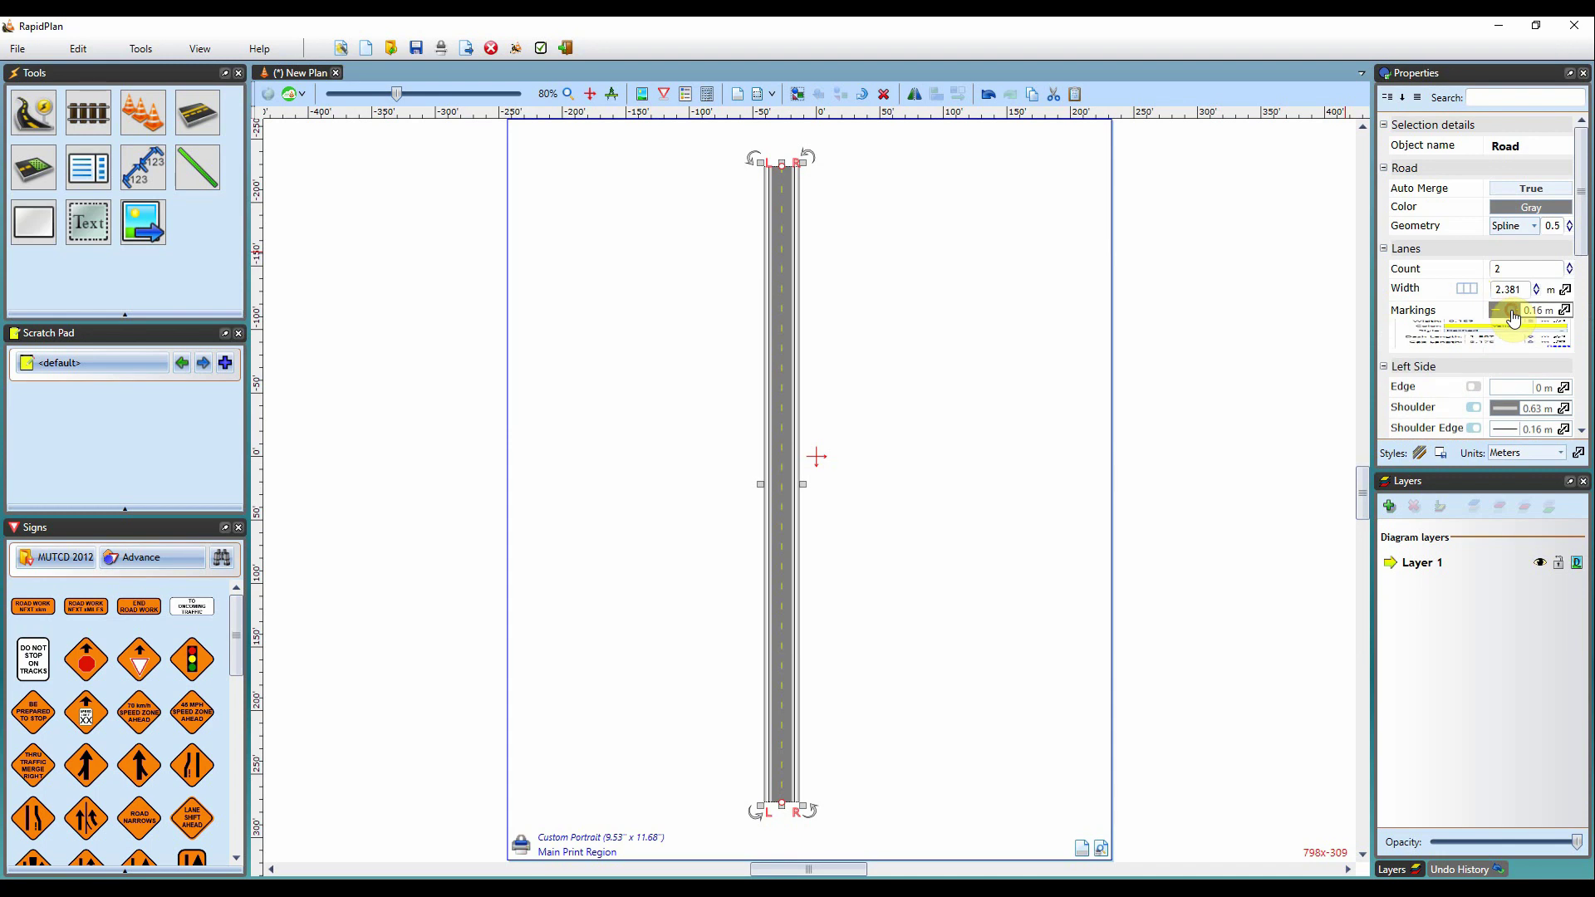
scroll(1579, 225, down, 1)
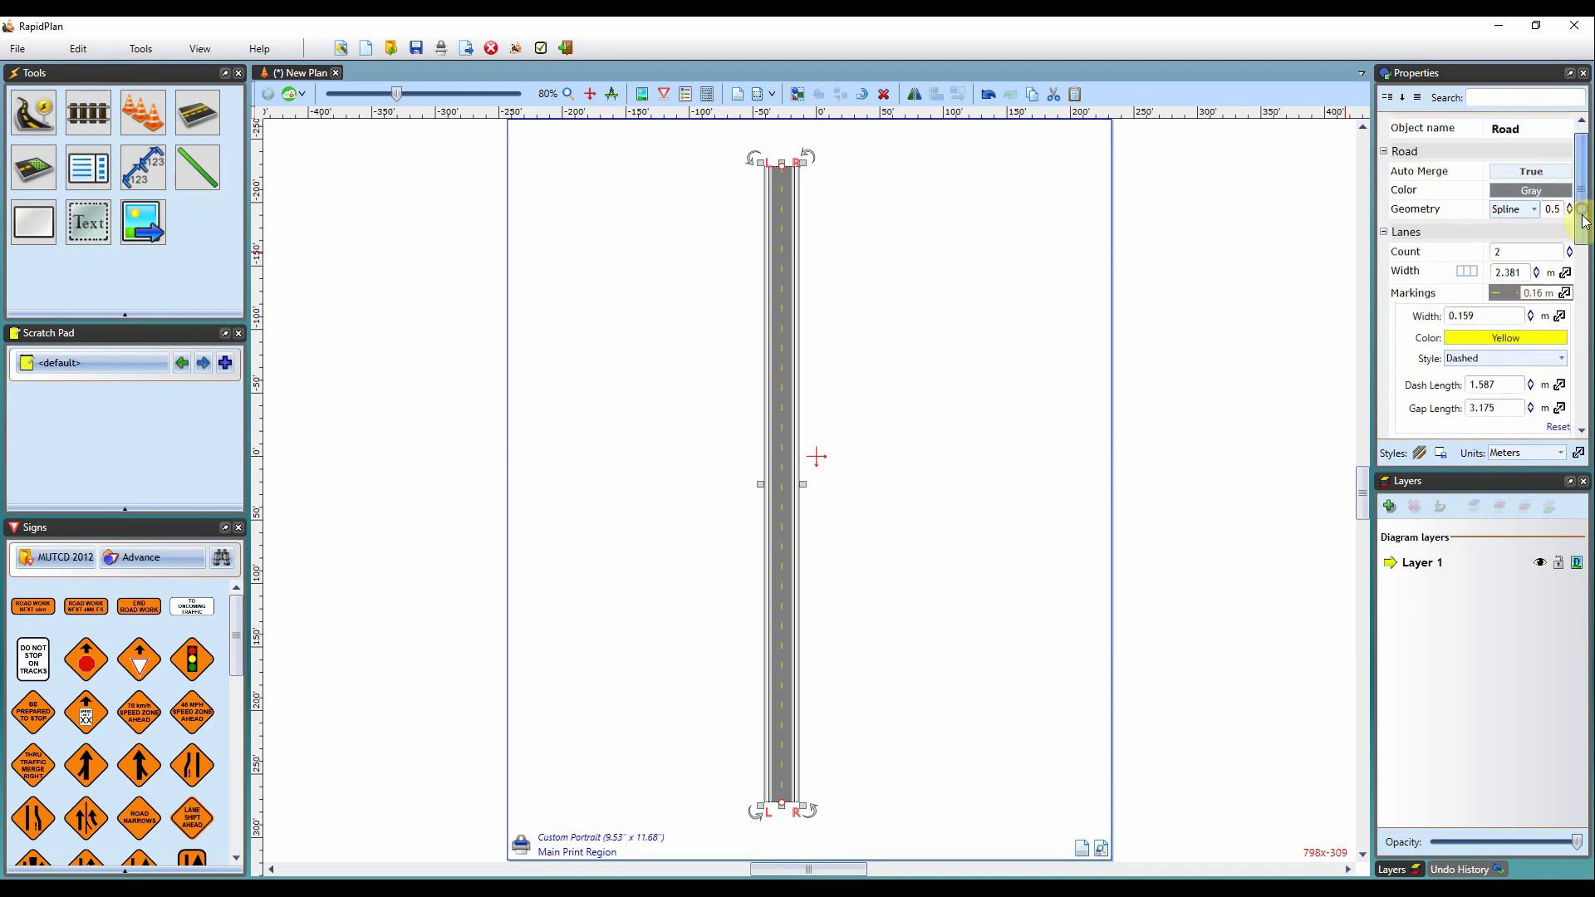
scroll(1581, 230, down, 1)
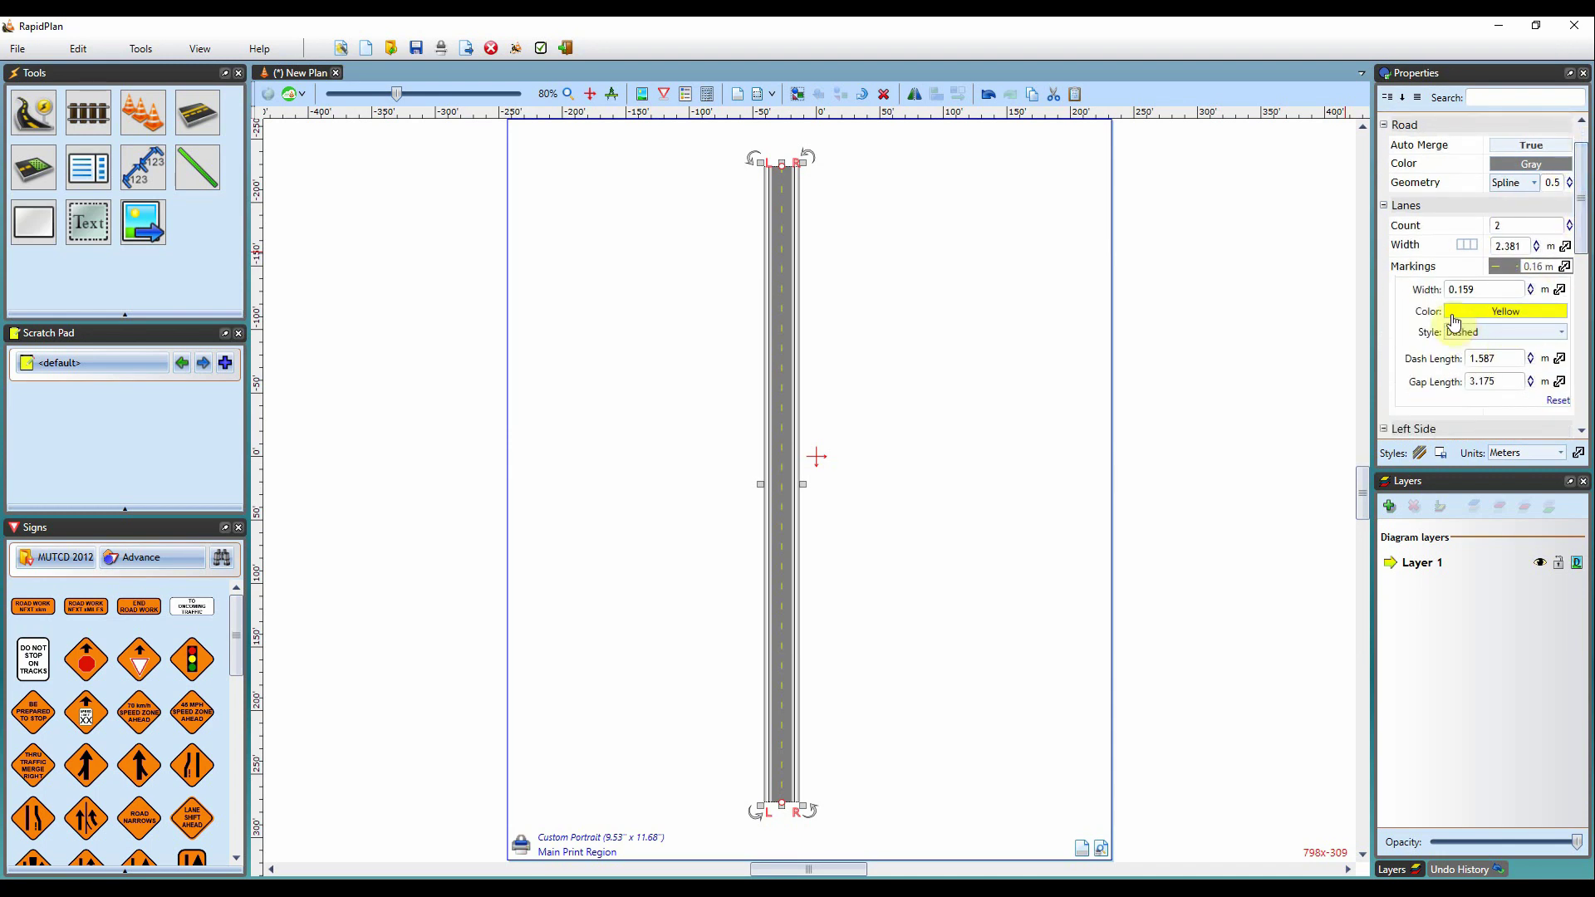
click(1552, 332)
click(1466, 387)
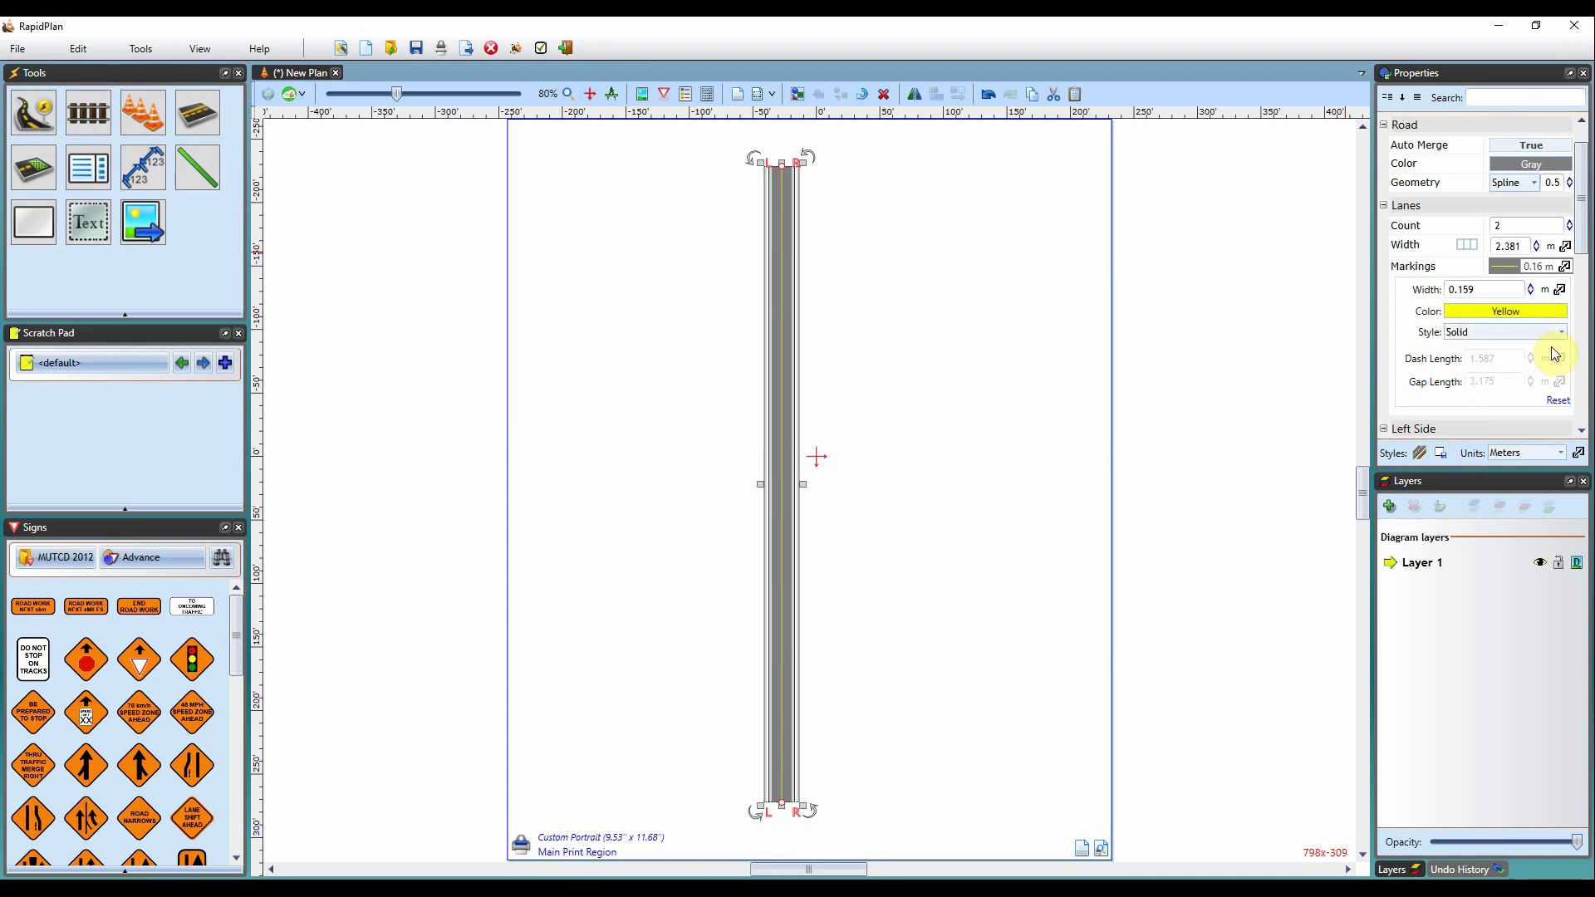
click(1559, 333)
click(1477, 400)
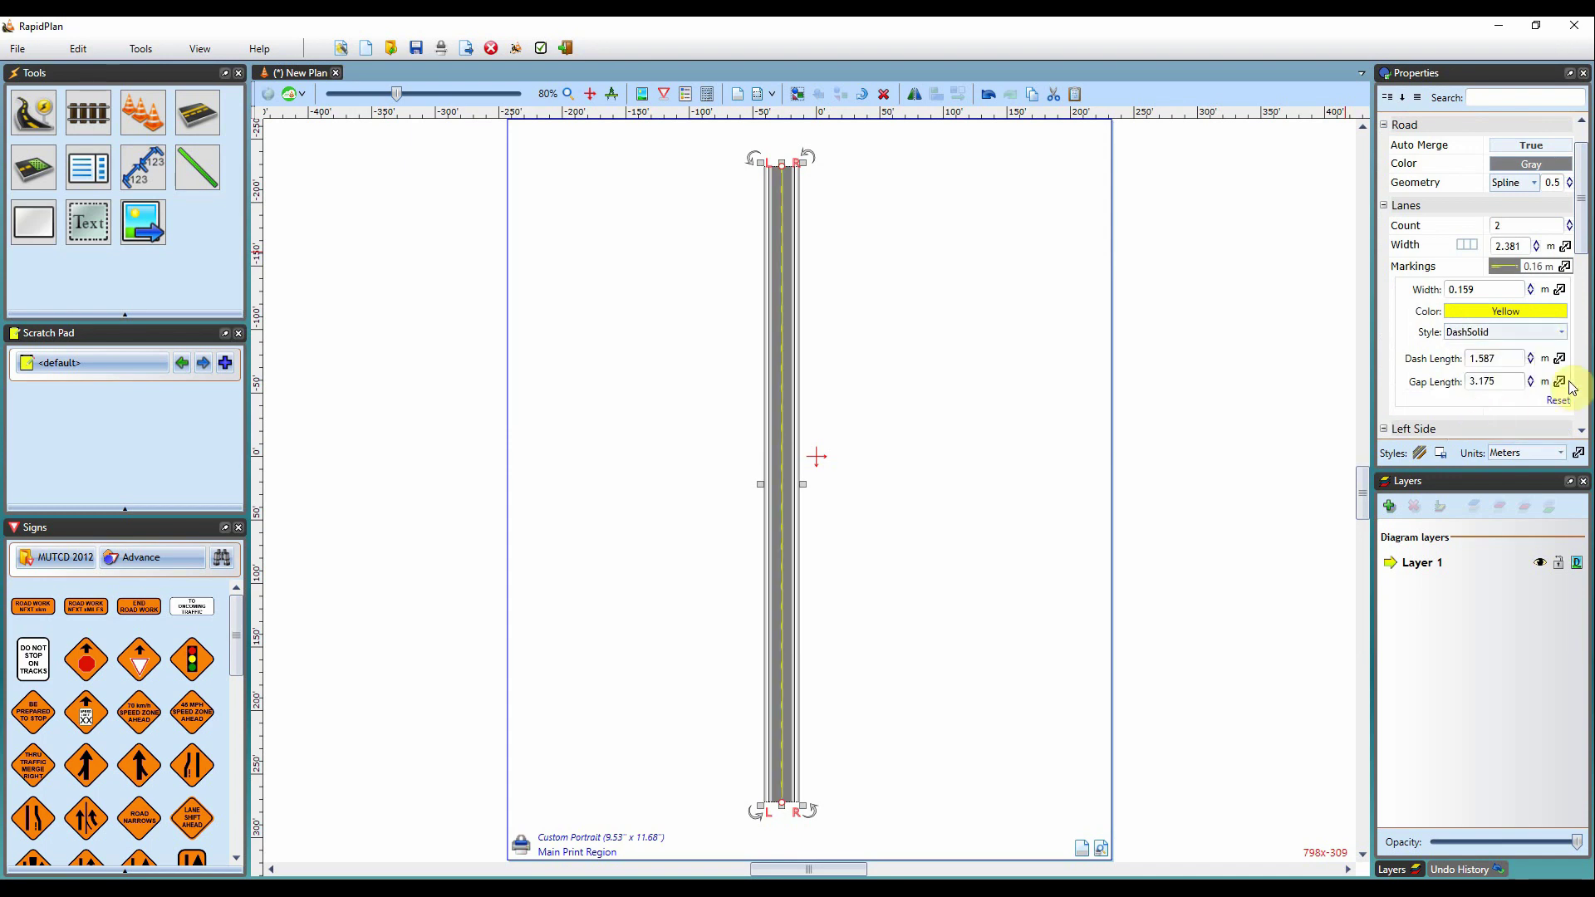
click(1558, 332)
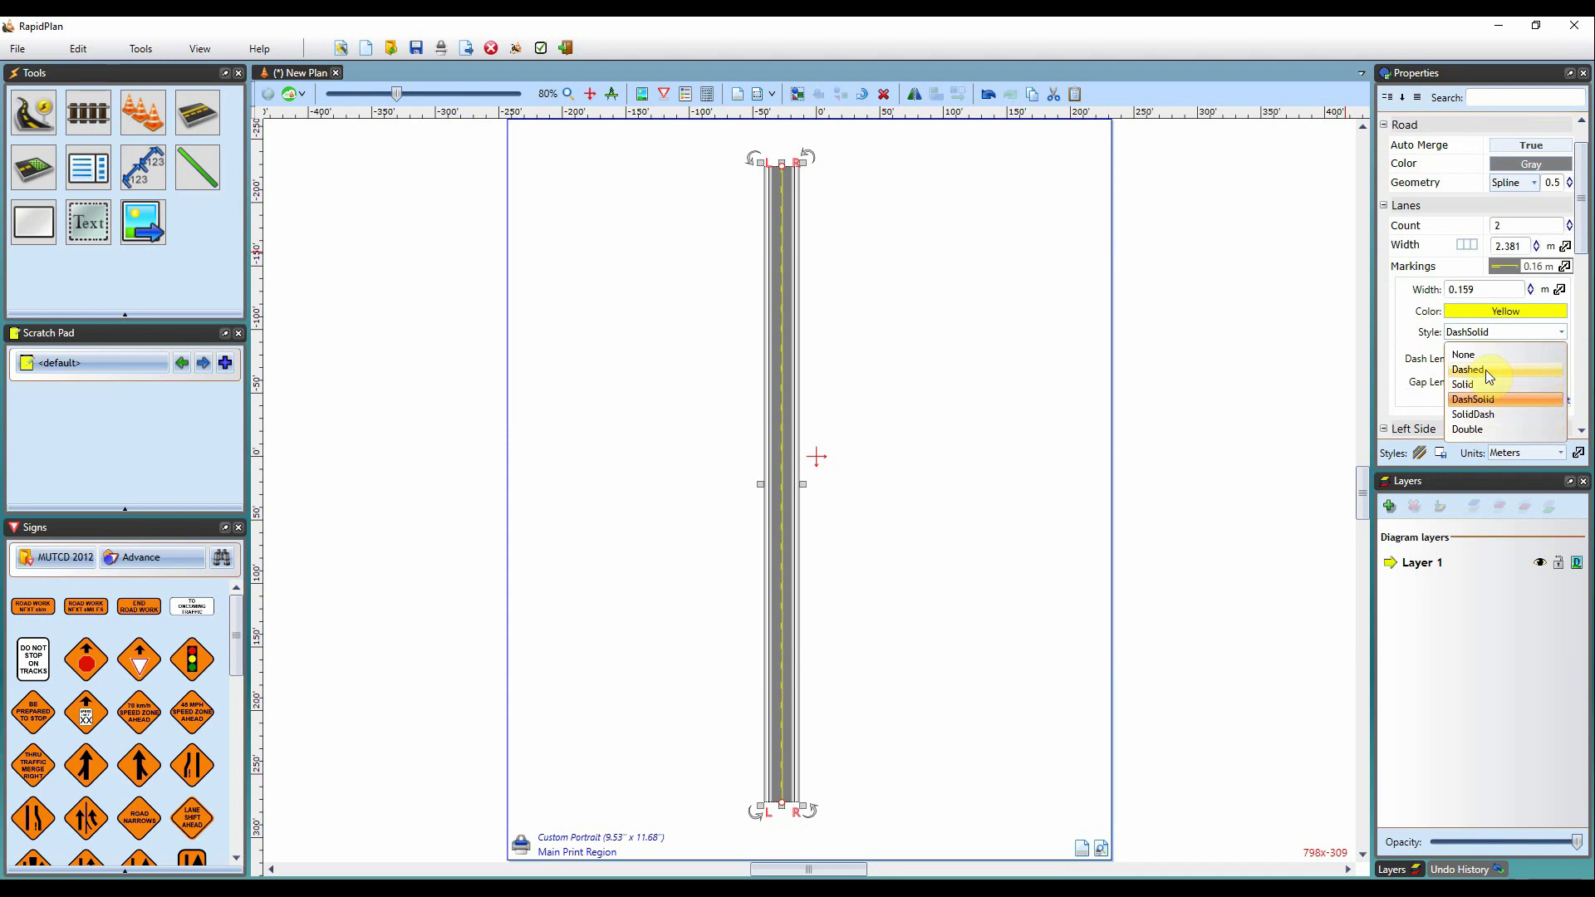
click(1486, 377)
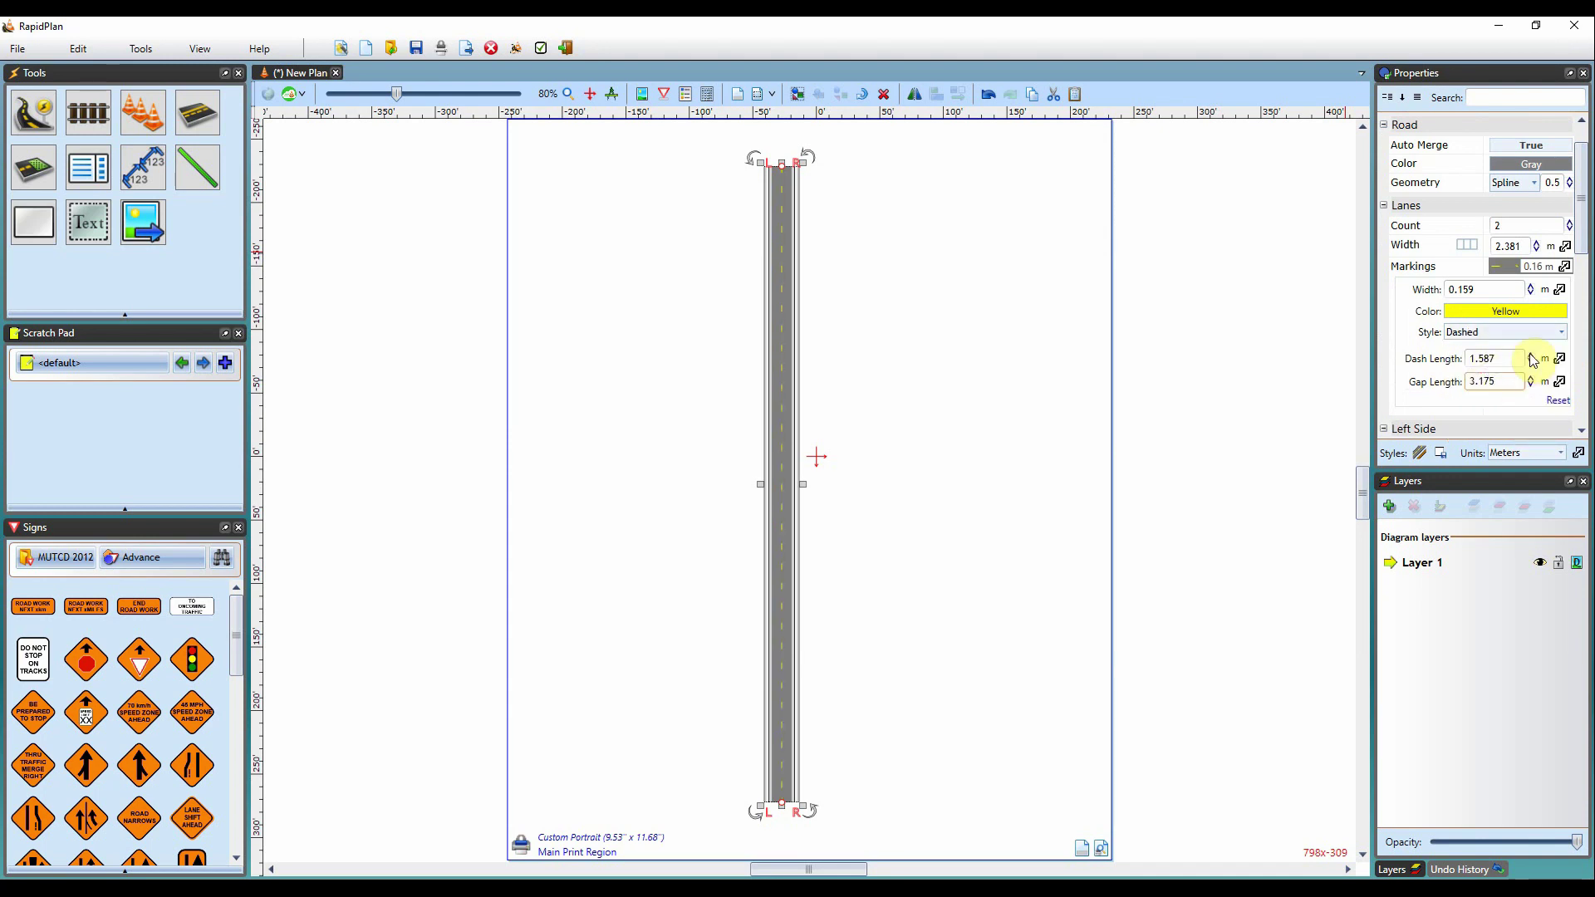
drag(1584, 246, 1584, 272)
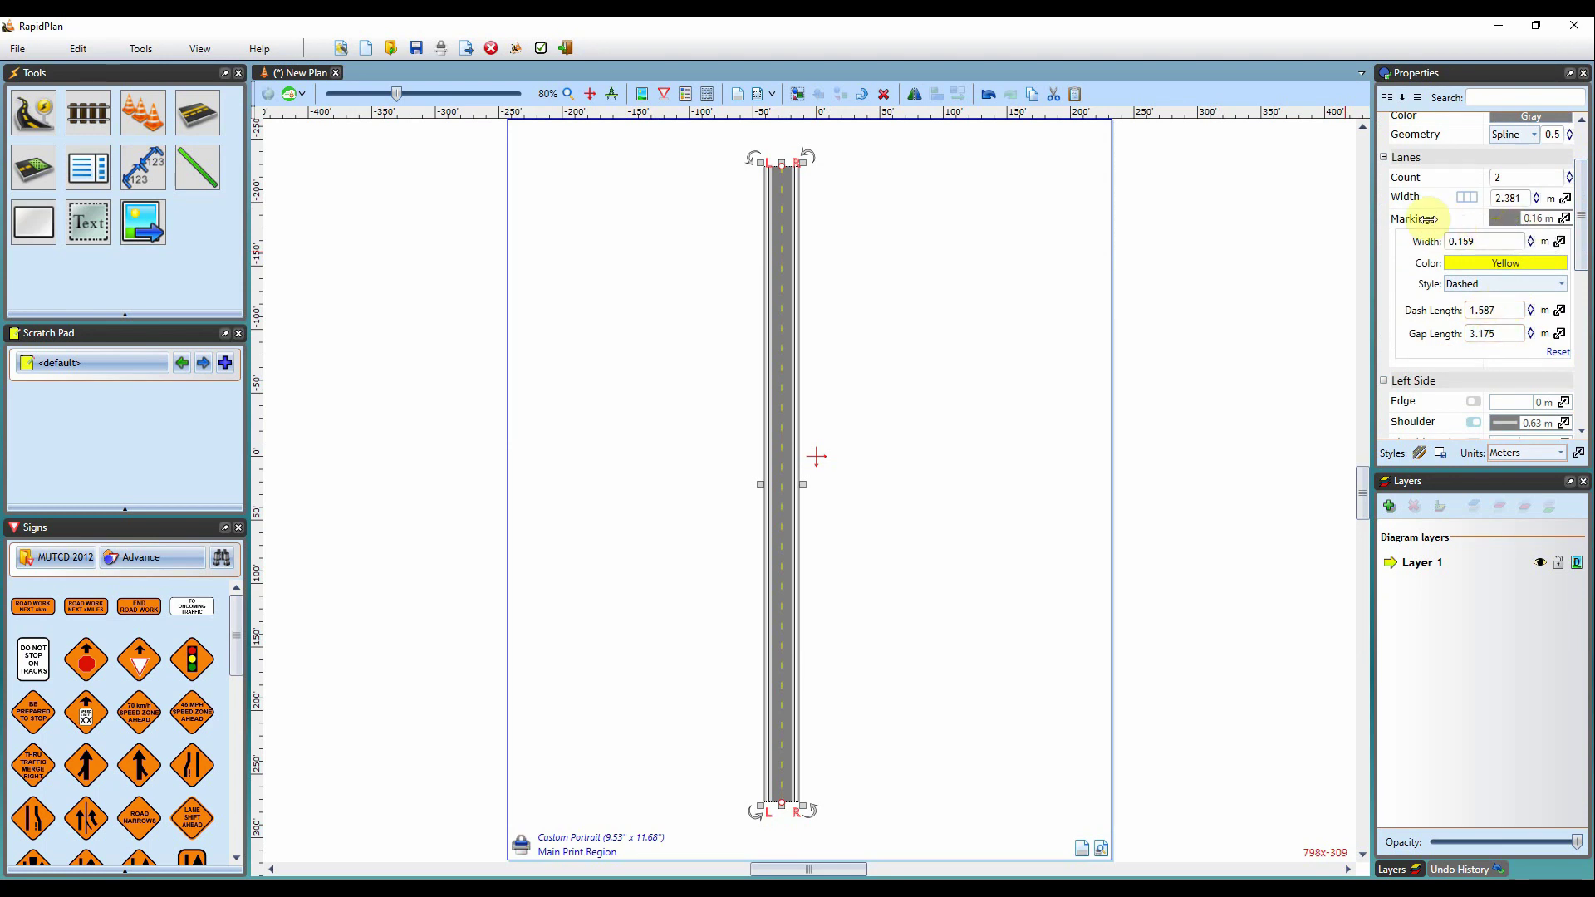
click(1502, 219)
- Shift the straight road slightly downward and closer to the plan's centre marker
scroll(1592, 201, down, 2)
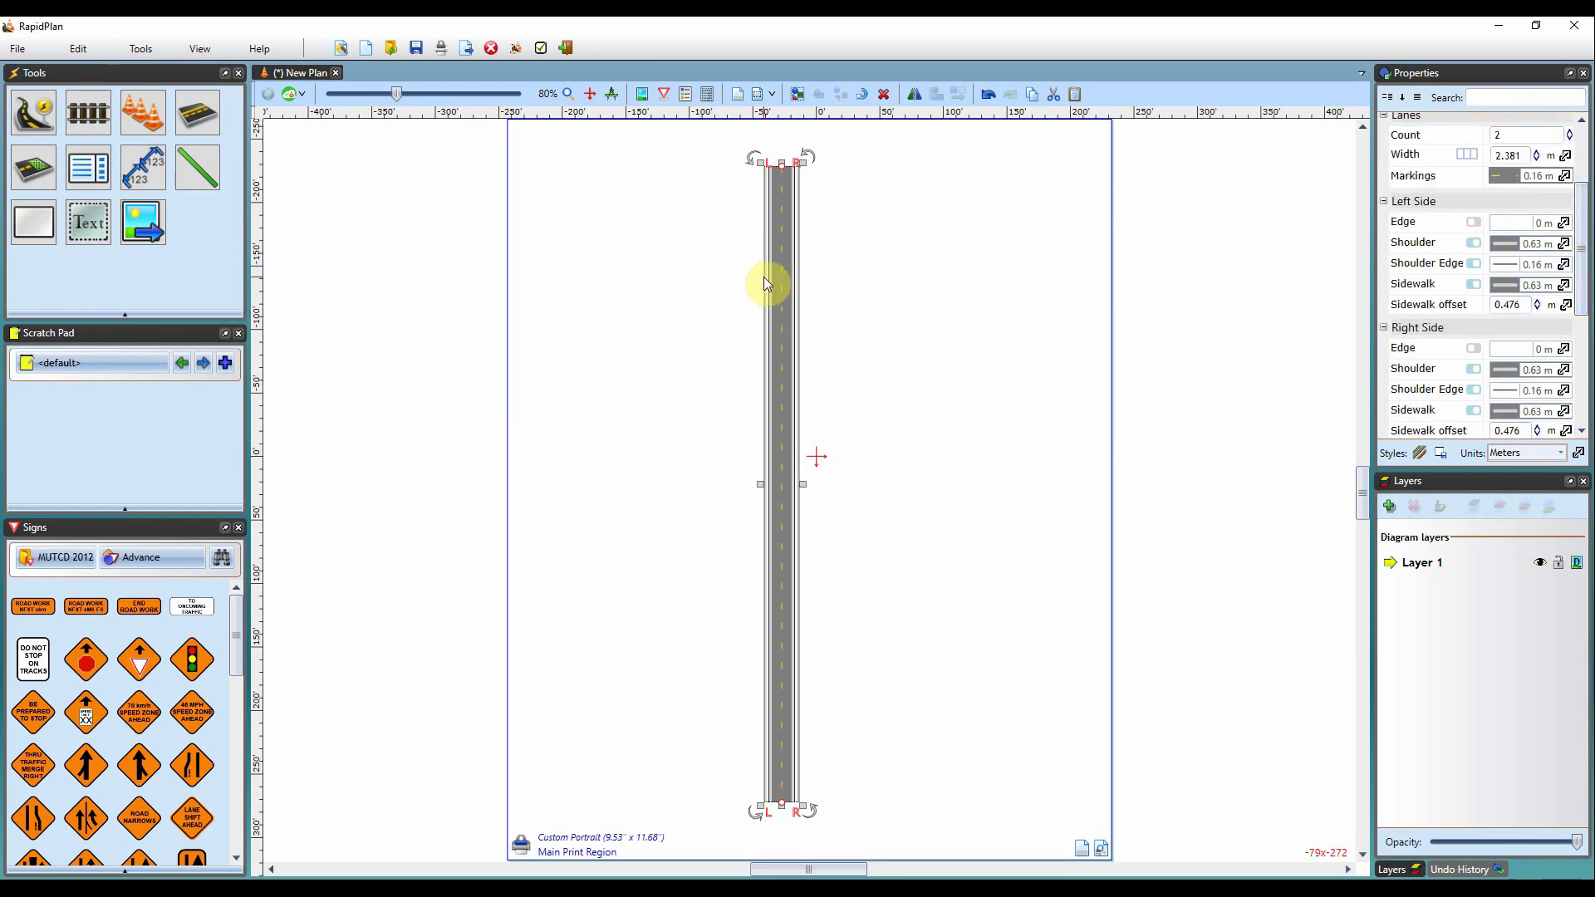
scroll(1560, 229, down, 2)
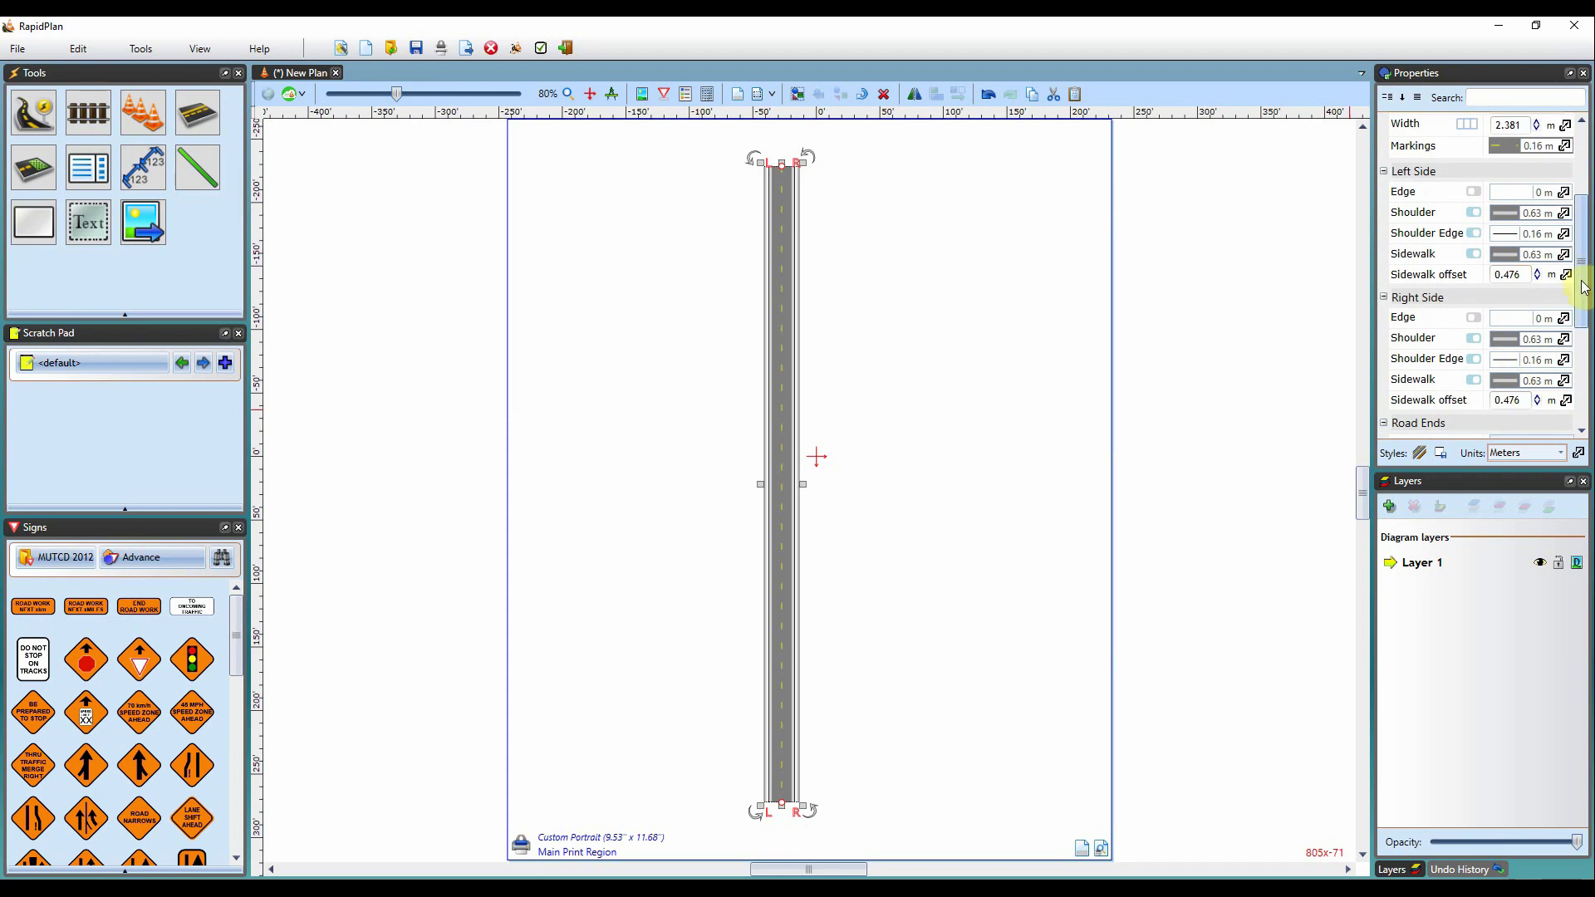
drag(1577, 278, 1589, 325)
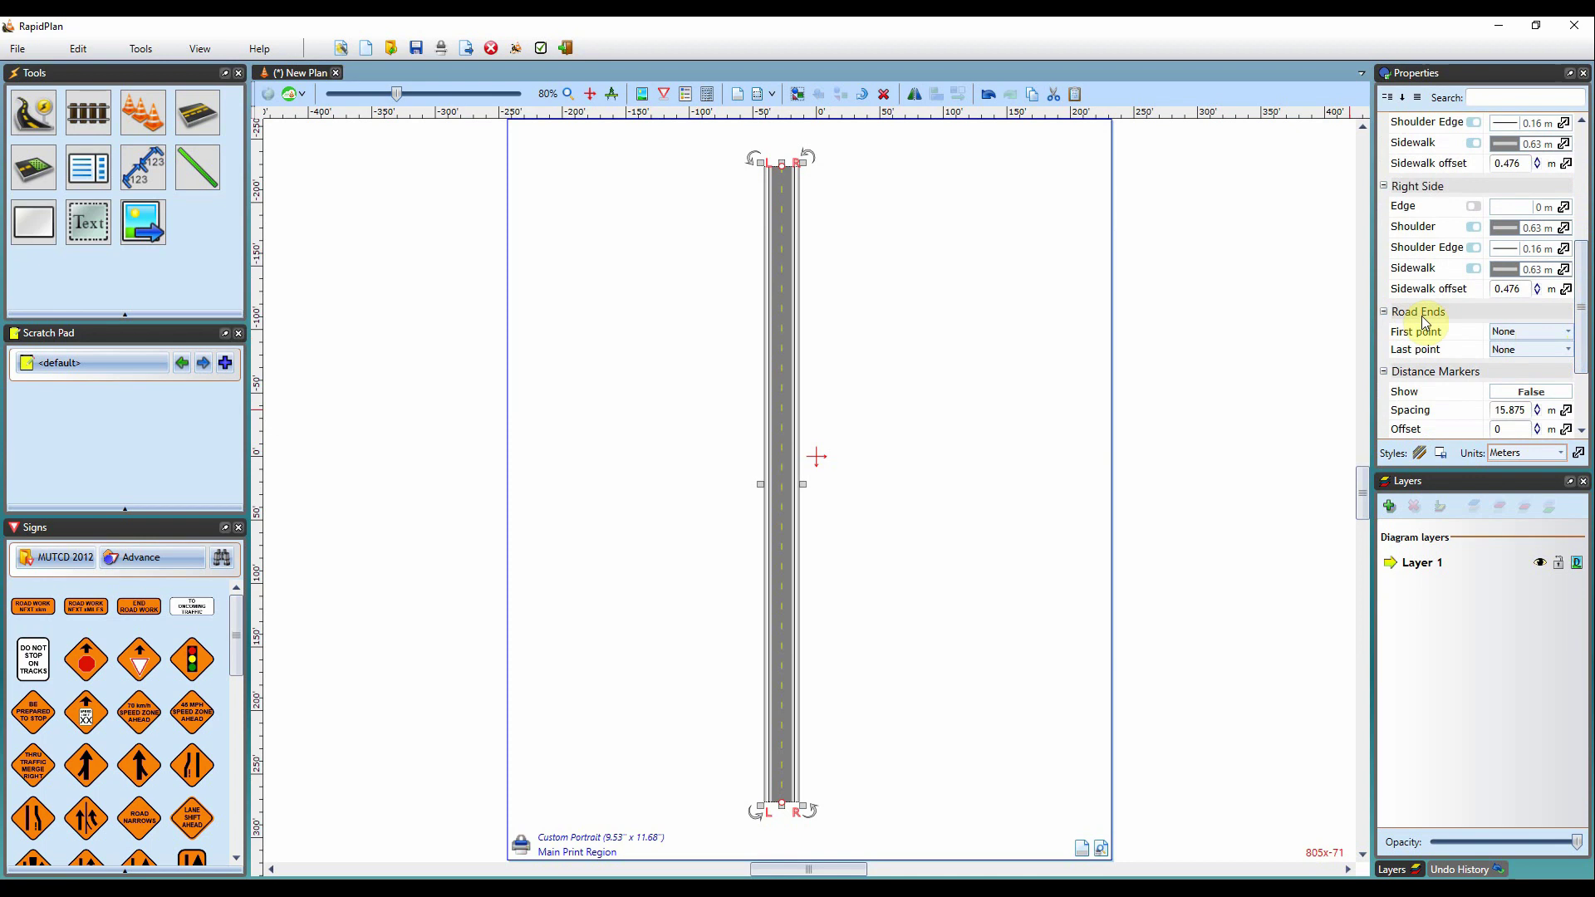
mouse_move(790, 242)
mouse_down()
mouse_move(782, 274)
mouse_move(776, 251)
mouse_up()
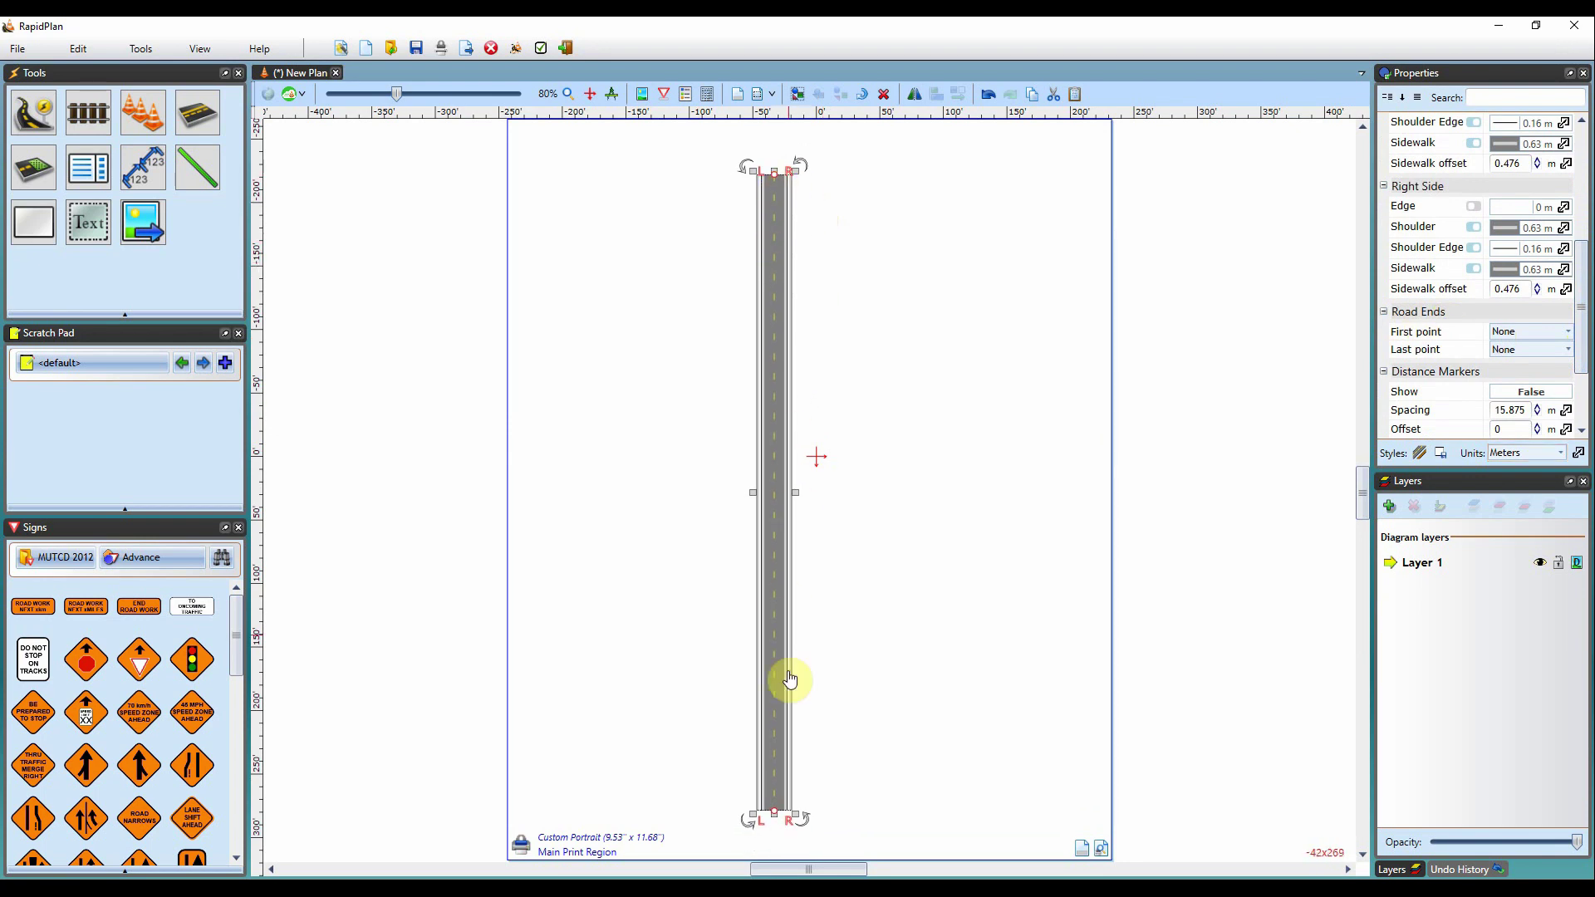
drag(781, 385, 795, 392)
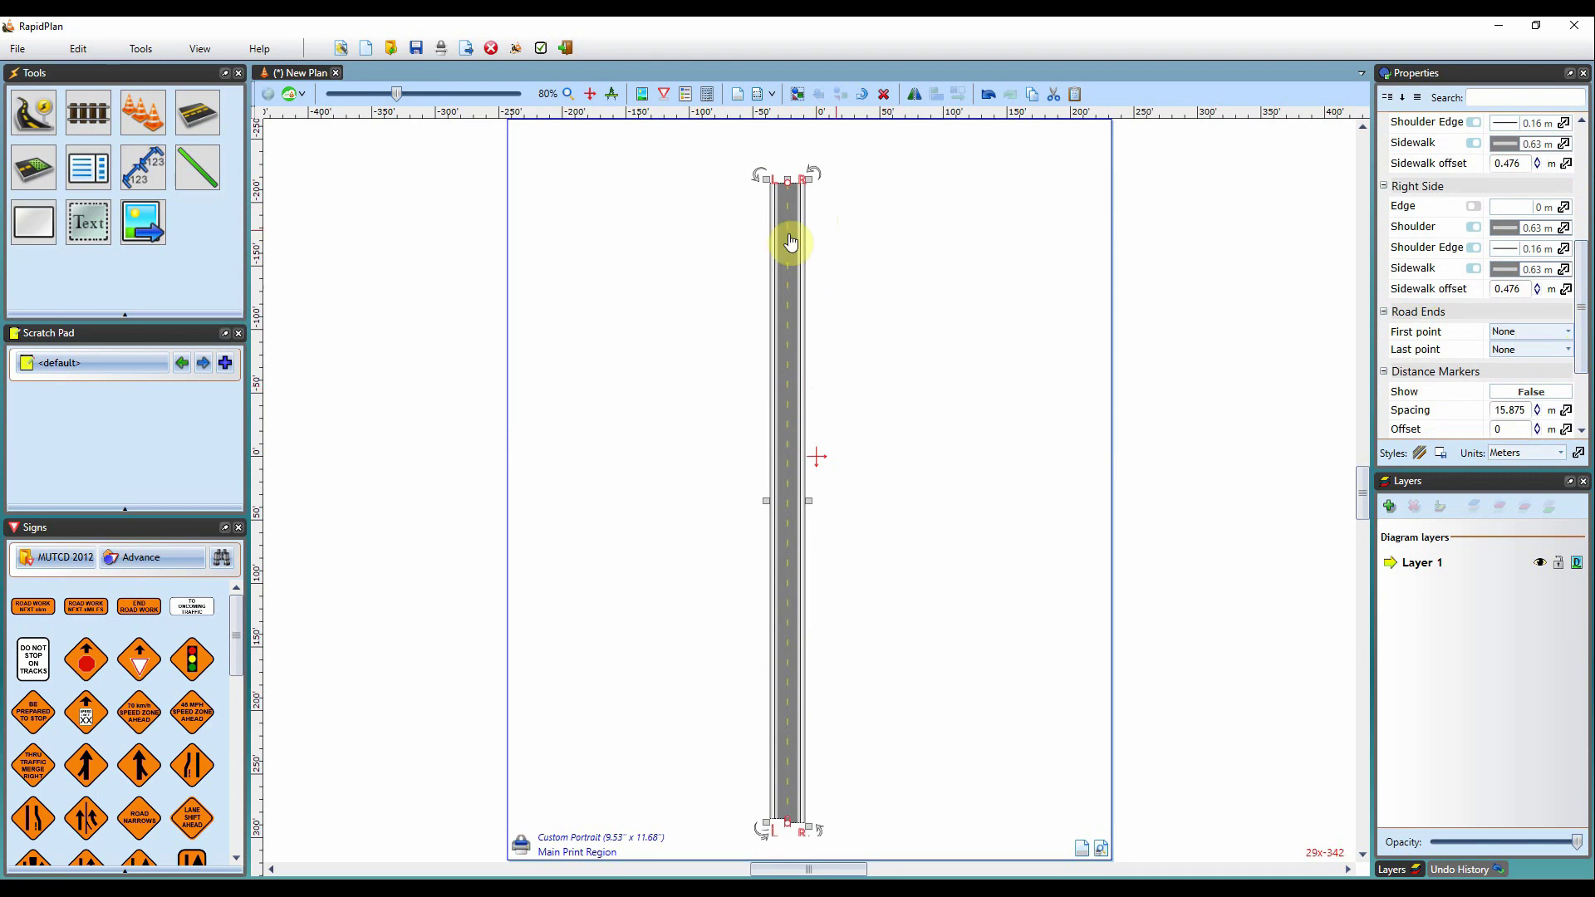
- Try a Flat road end at the road's first point and change it to Round
click(1567, 334)
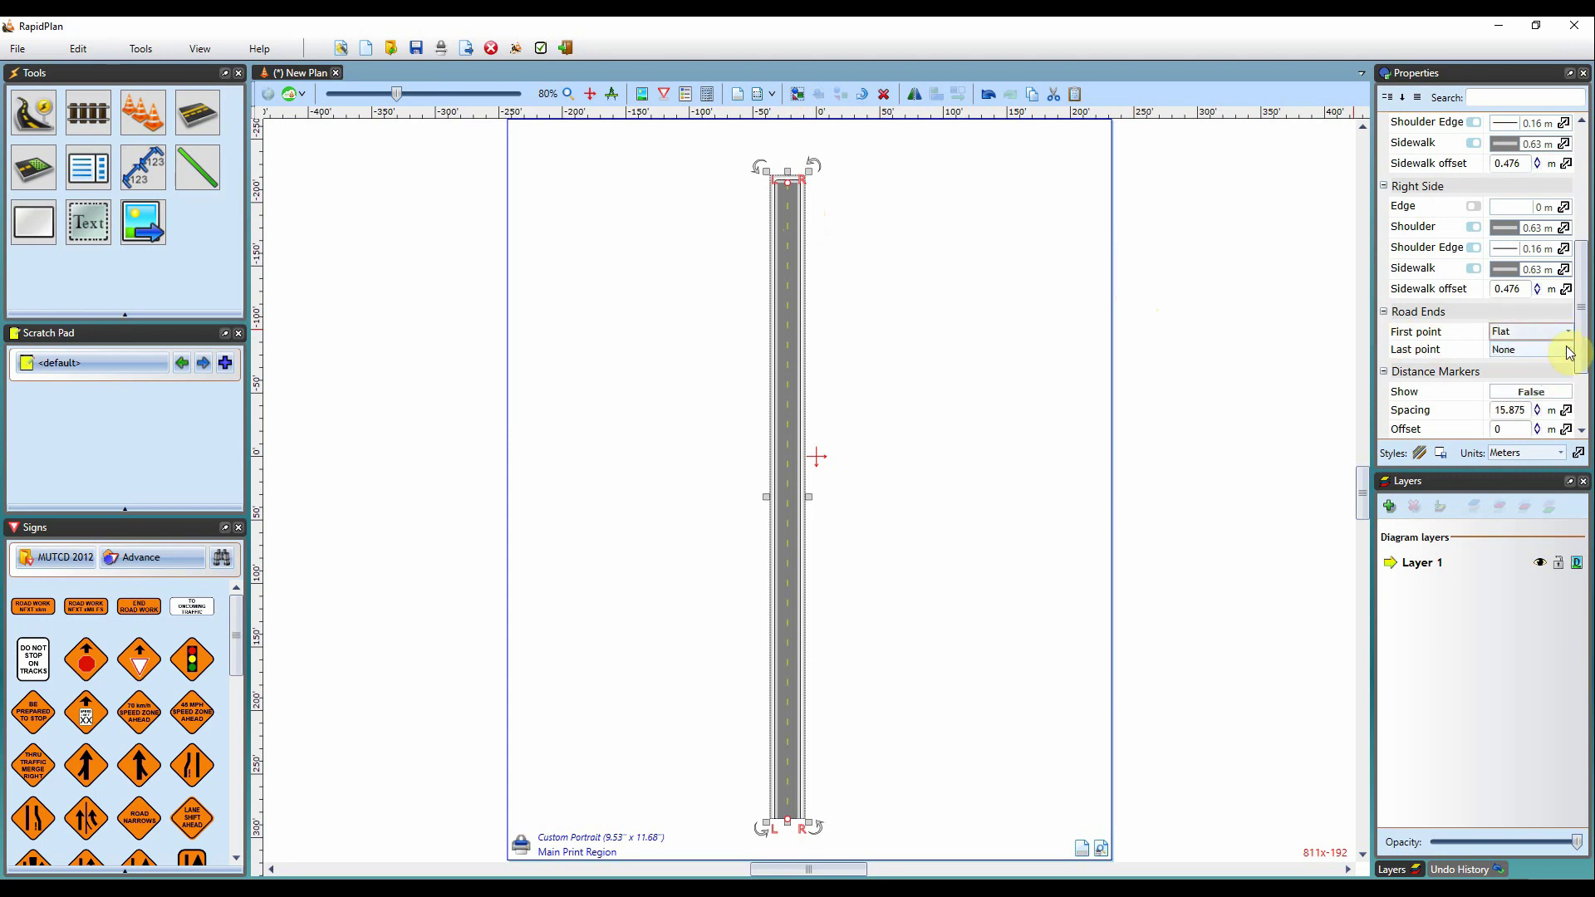
click(811, 208)
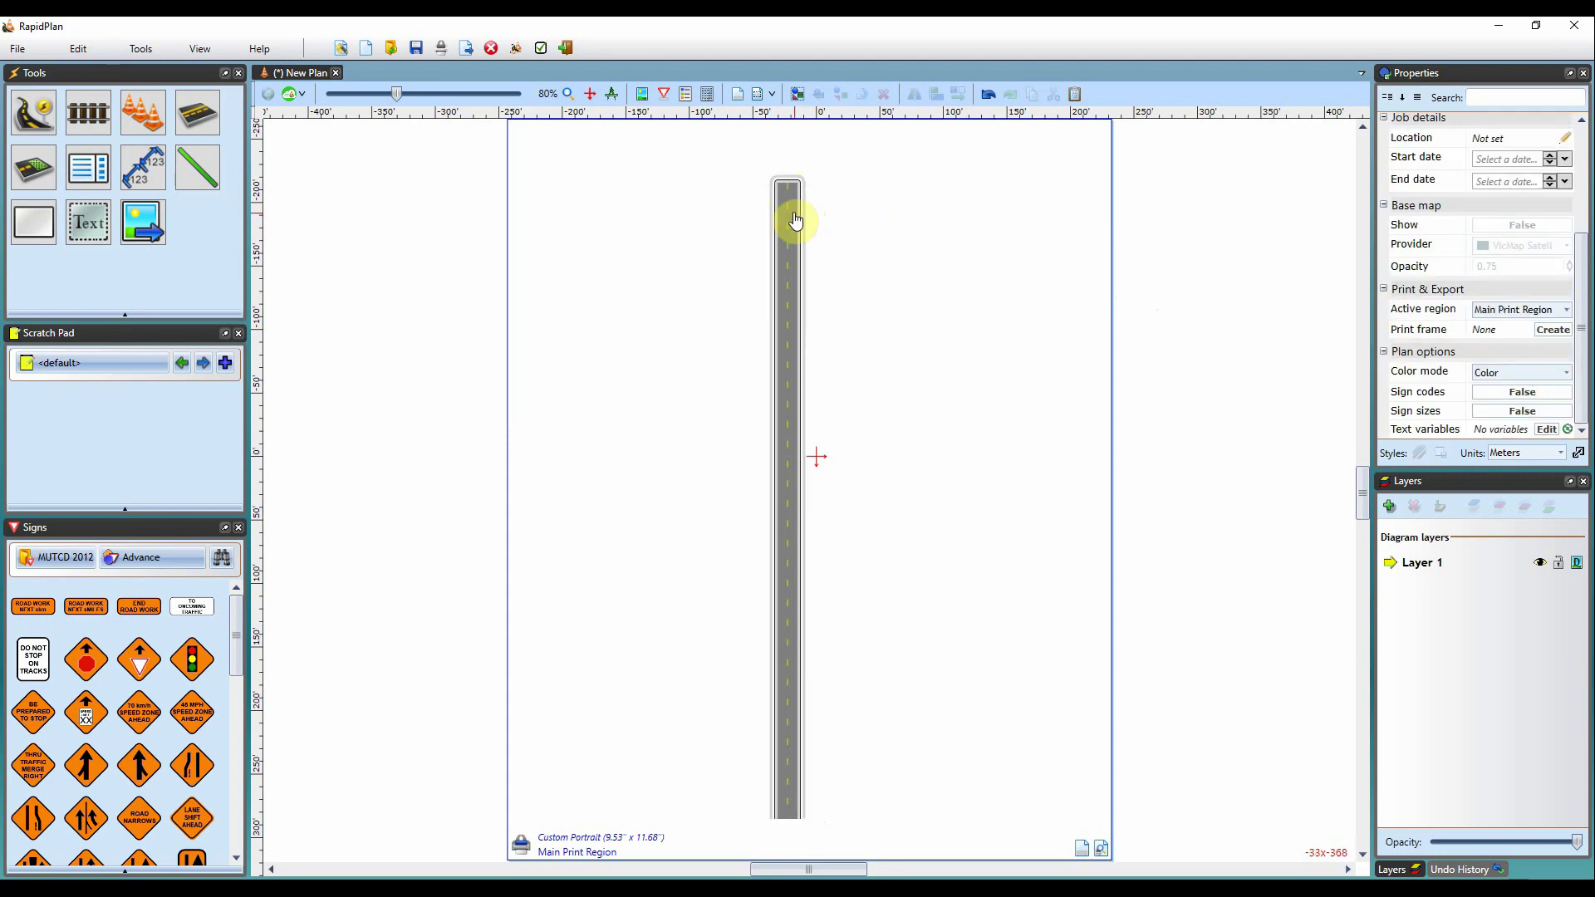
click(793, 213)
click(1567, 334)
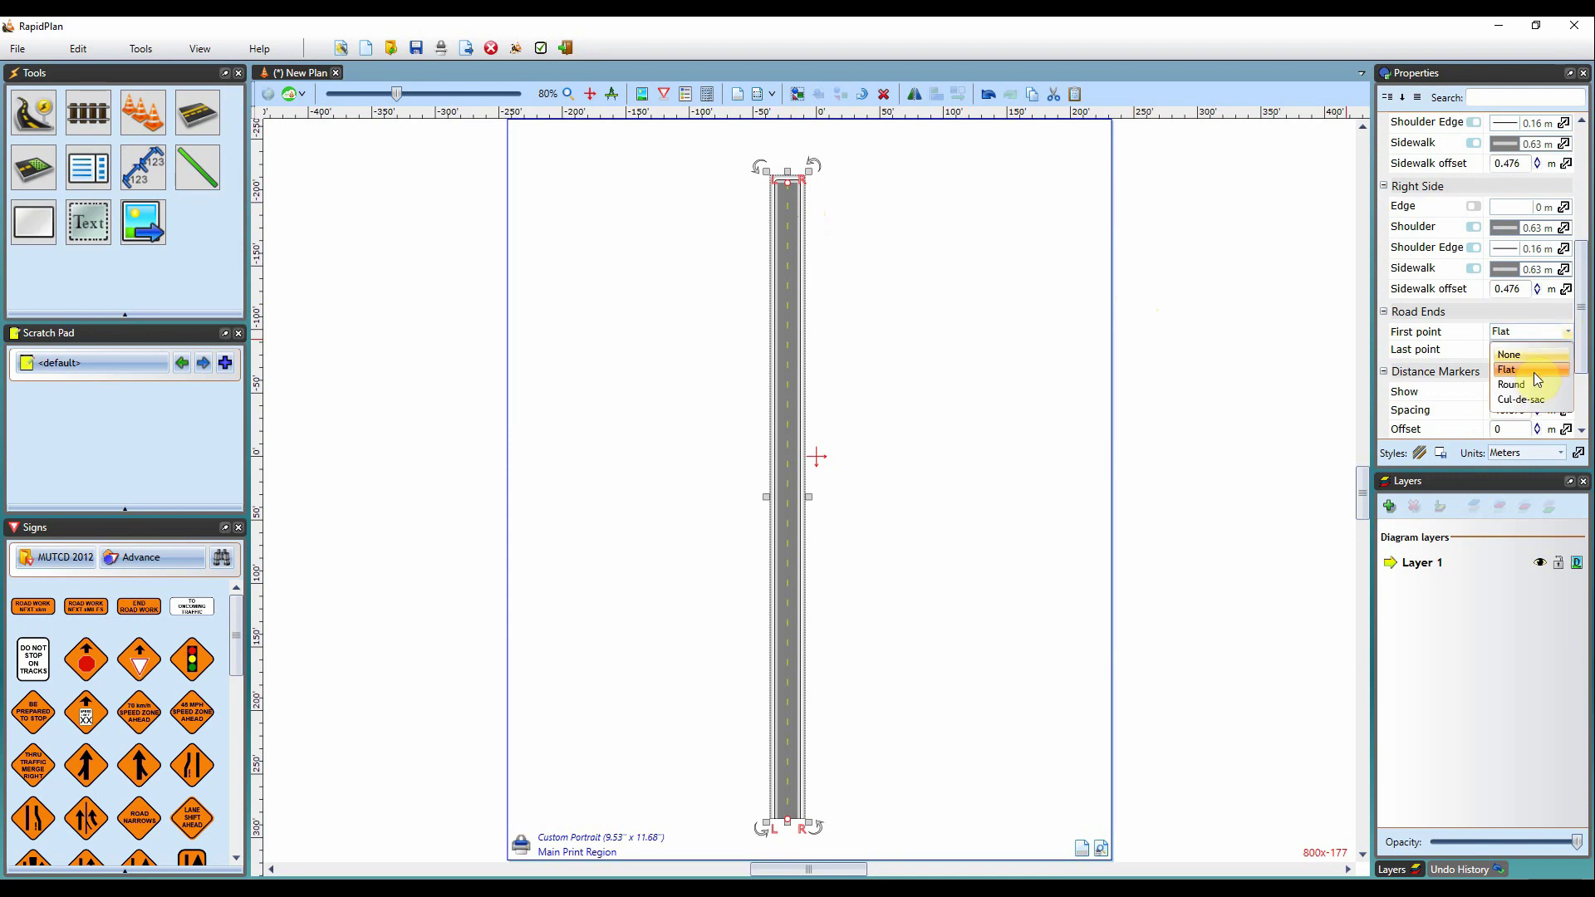
click(1530, 382)
click(940, 296)
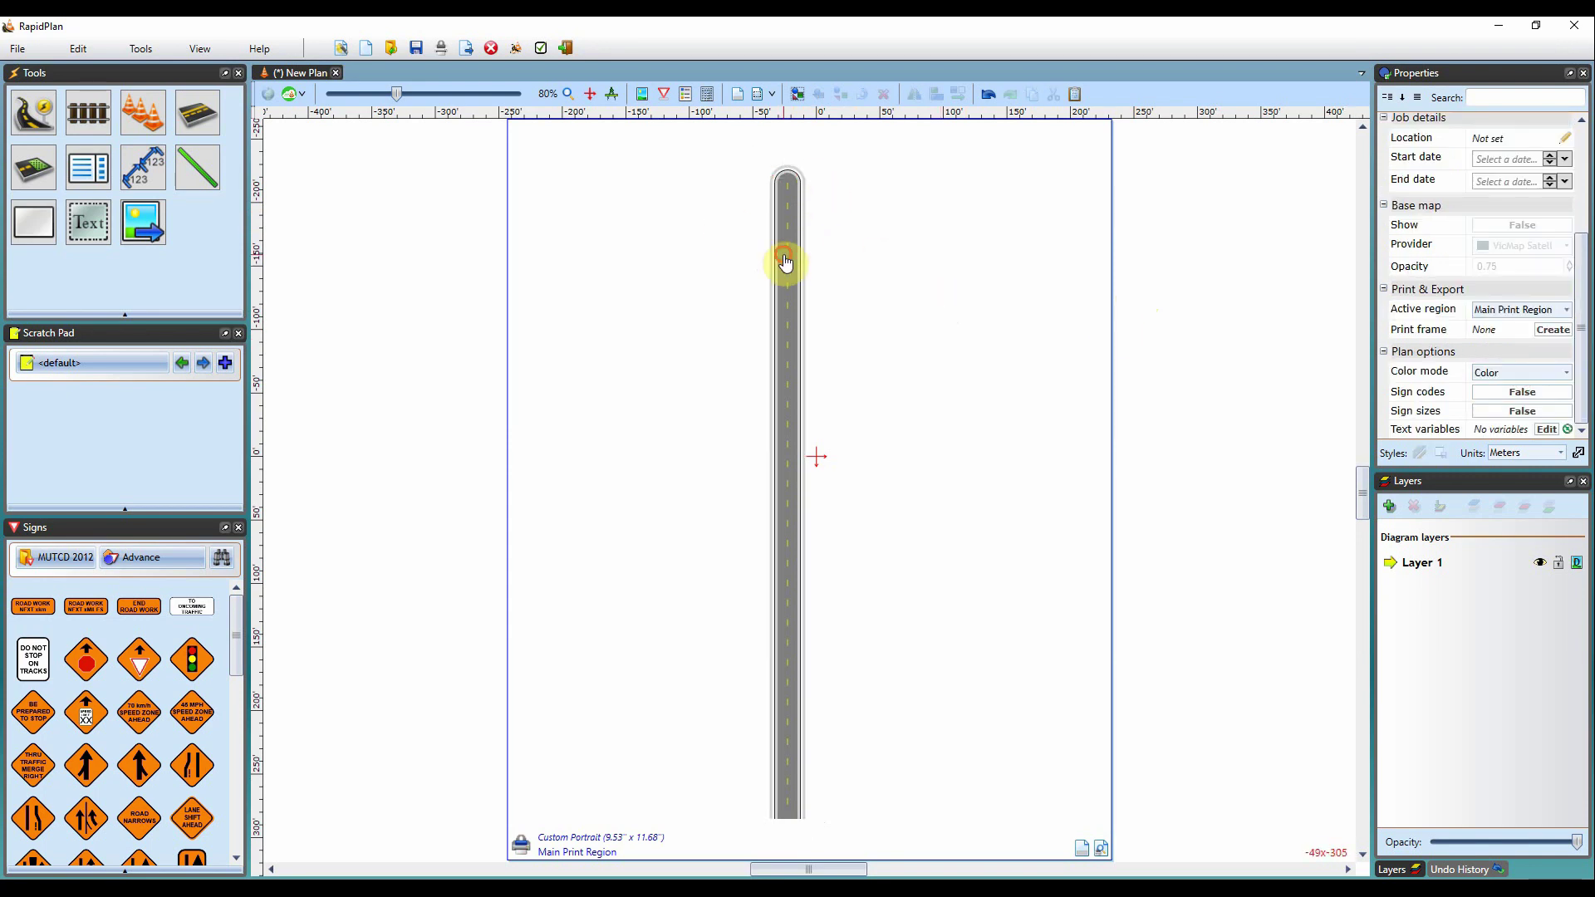
- Try a Cul-de-sac road end at the first point of the vertical road
click(795, 260)
click(1569, 333)
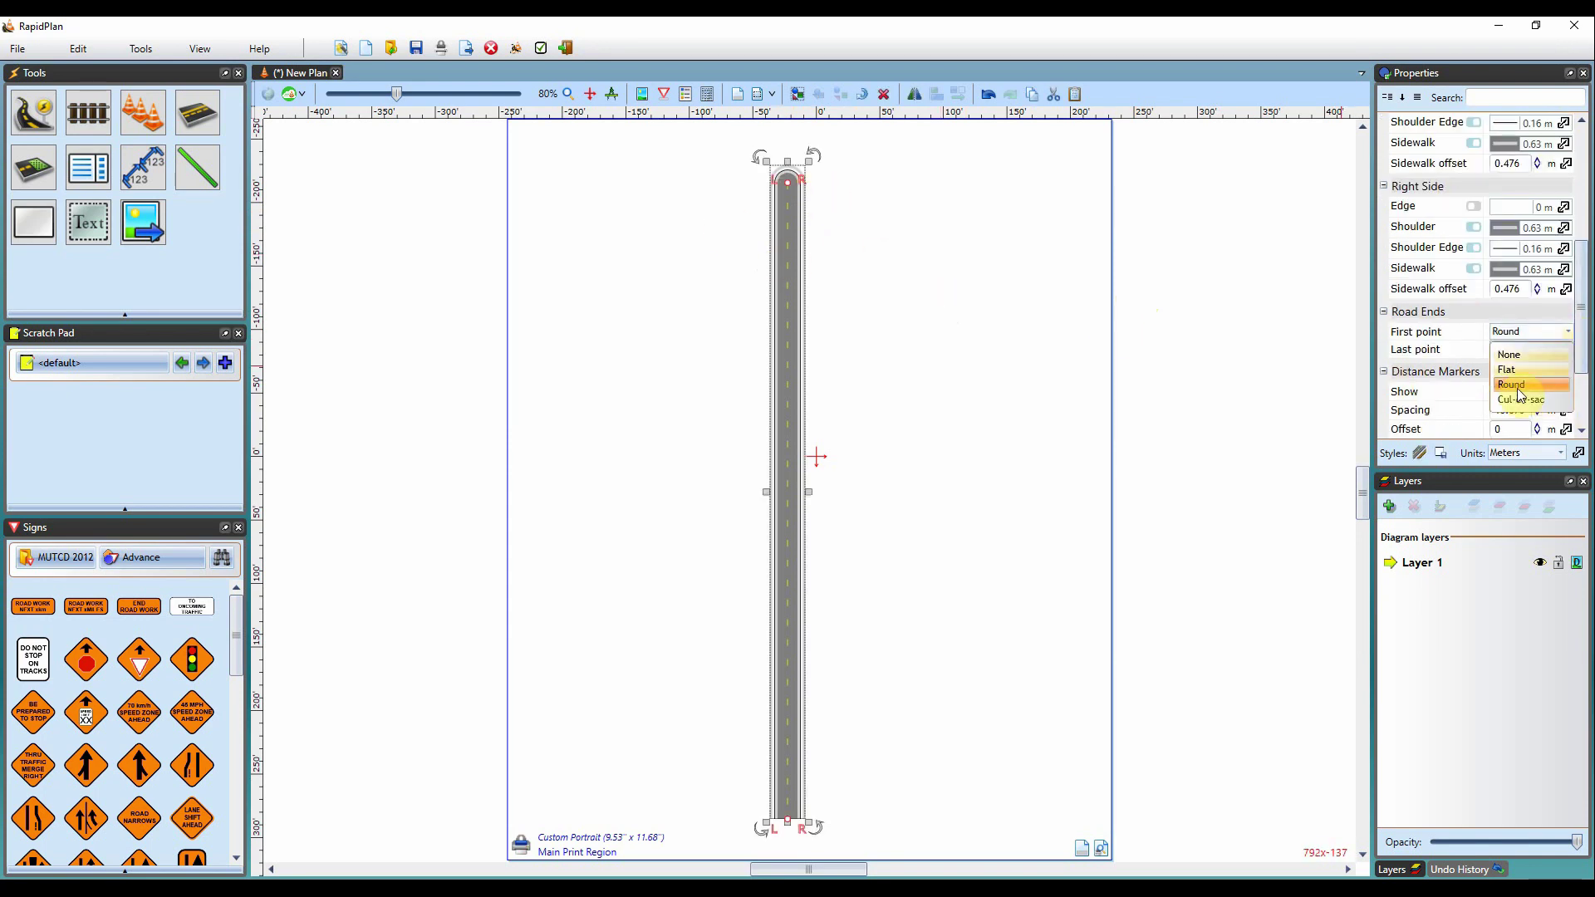
click(1521, 400)
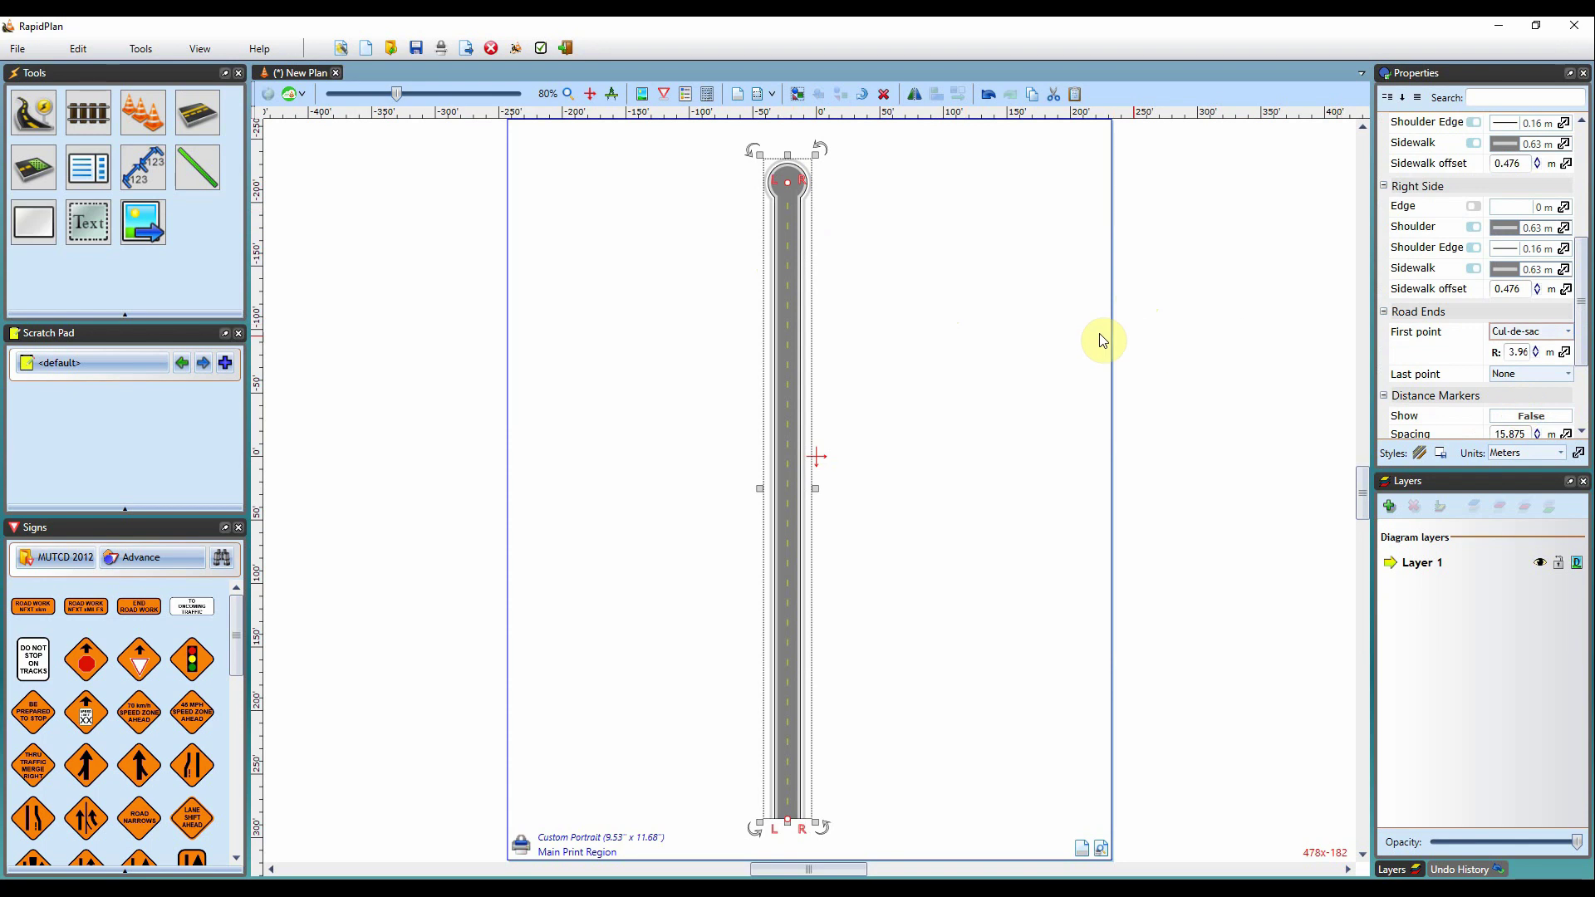
click(1028, 321)
- Nudge the vertical road's upper control point slightly left and set the first point's road end to None
click(790, 231)
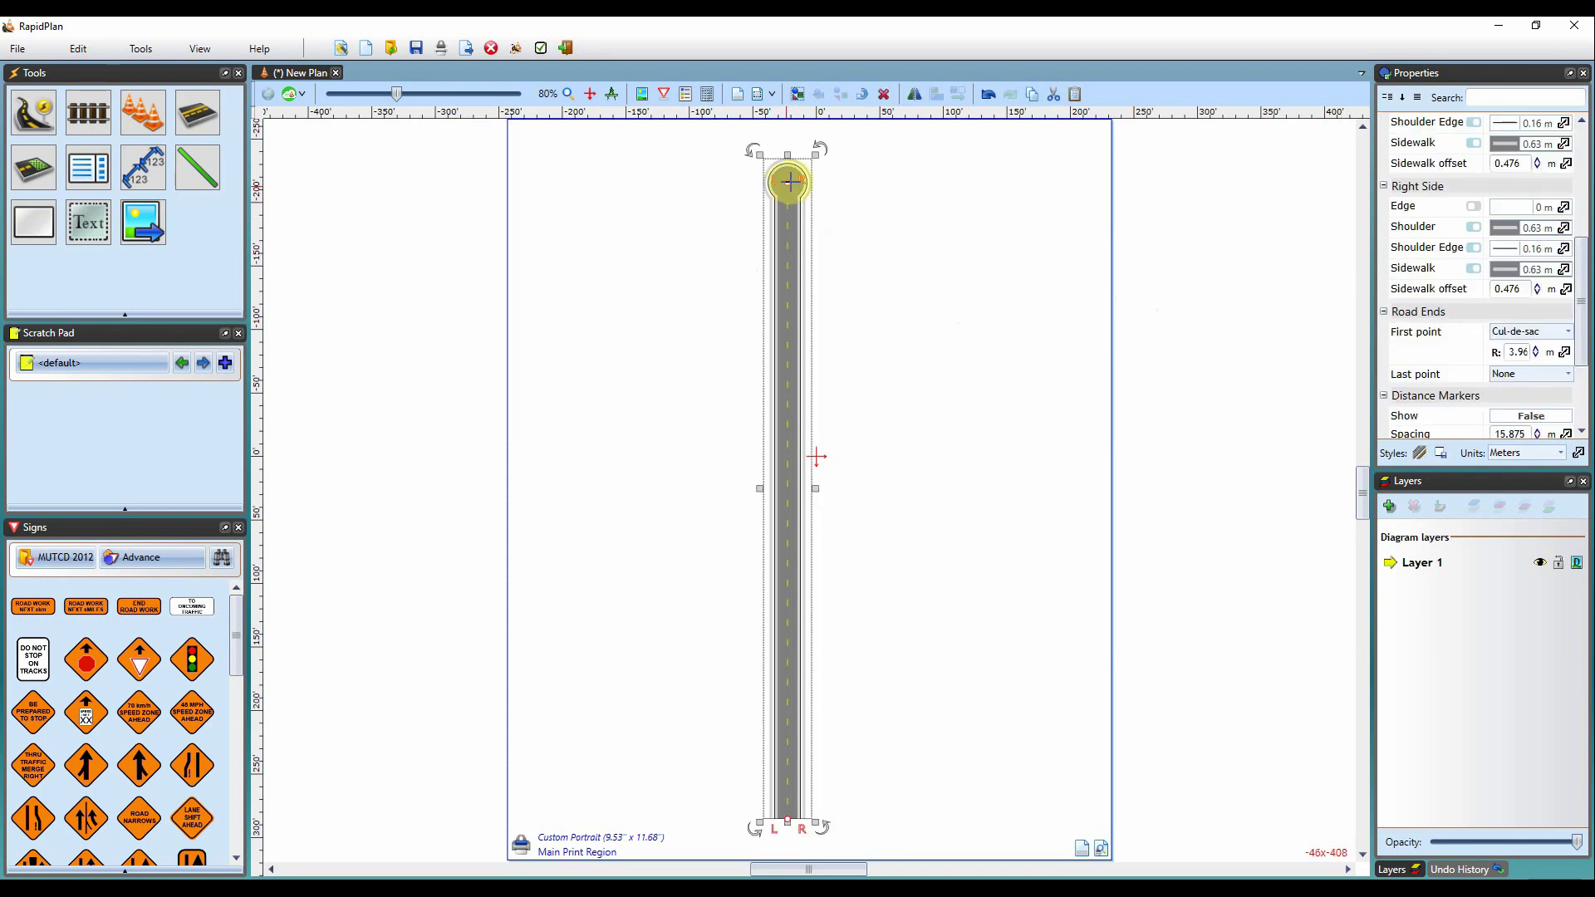
drag(786, 181, 780, 185)
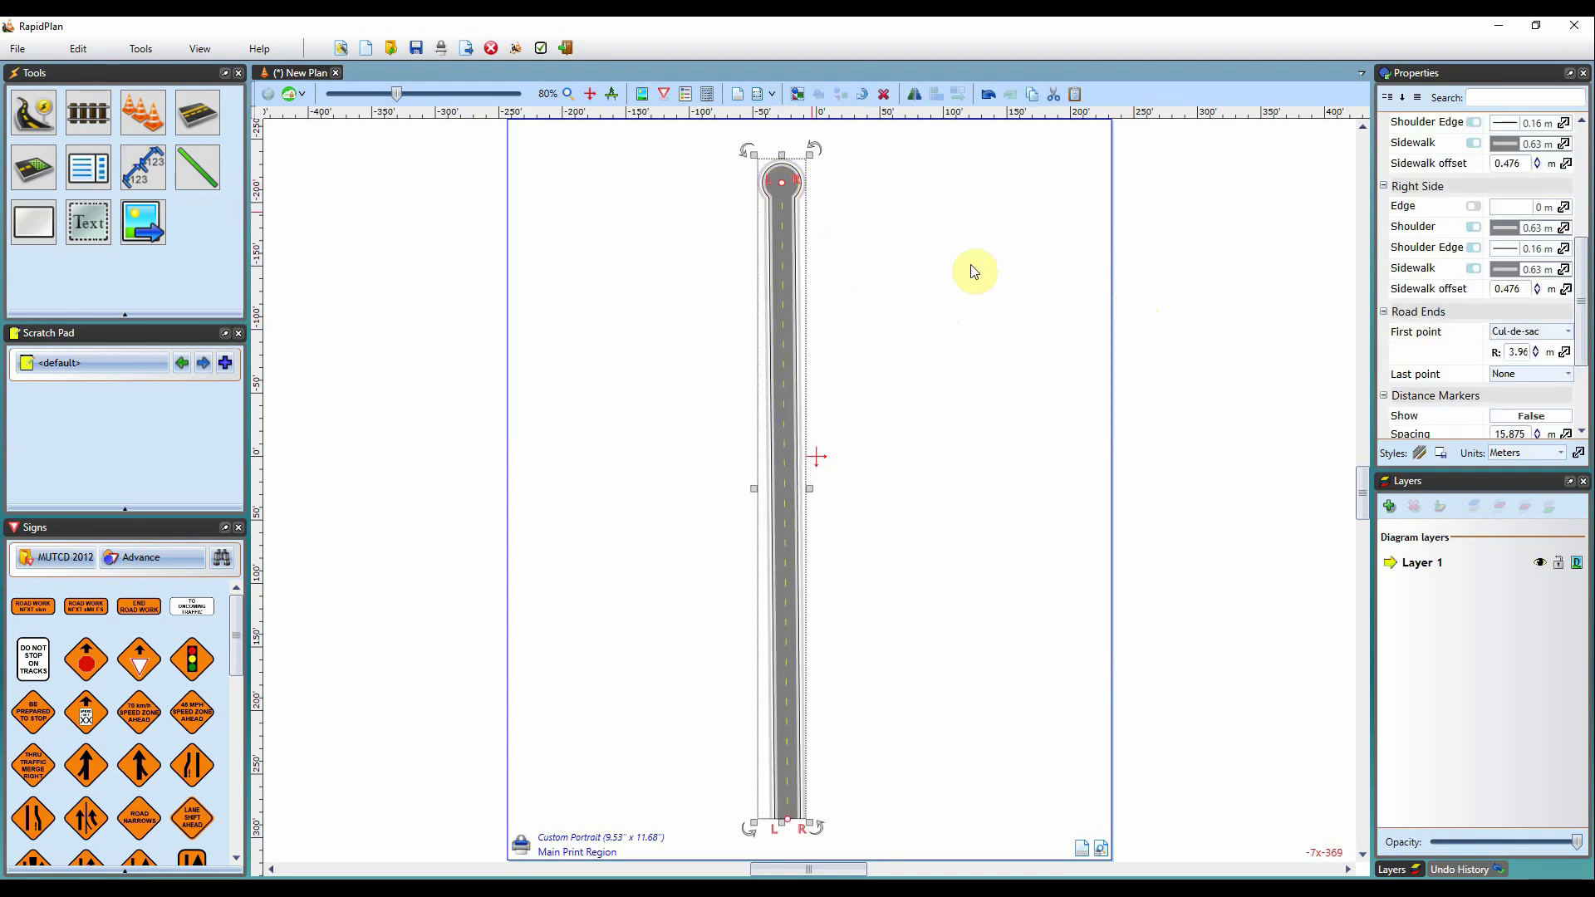
click(1568, 332)
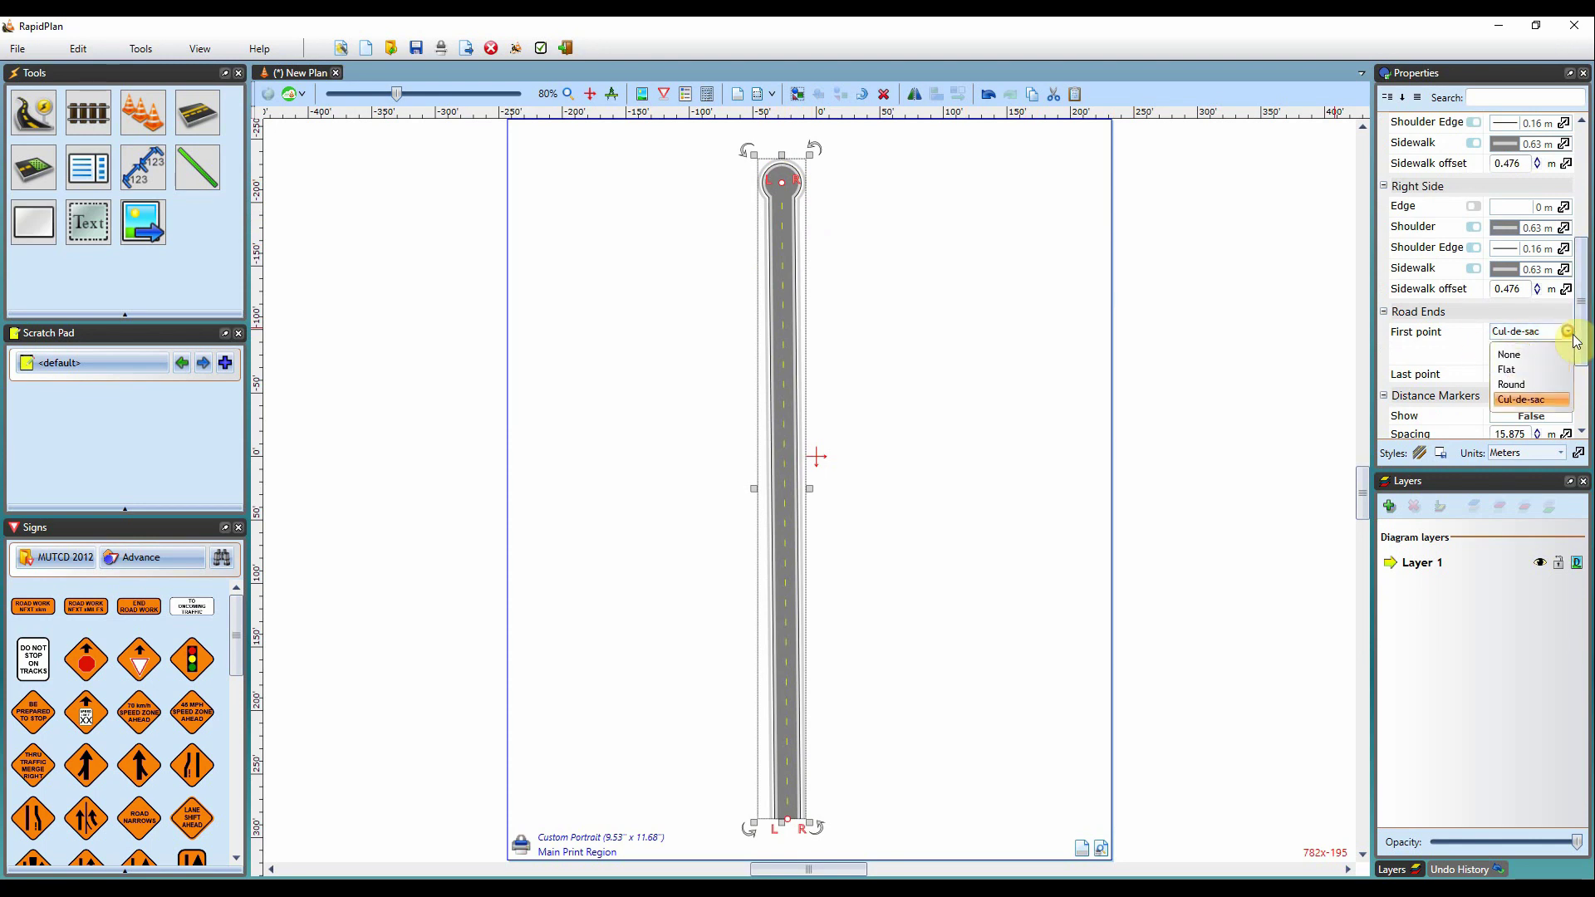
click(1533, 355)
- Move the whole vertical road slightly up and to the left on the plan
scroll(1568, 249, up, 5)
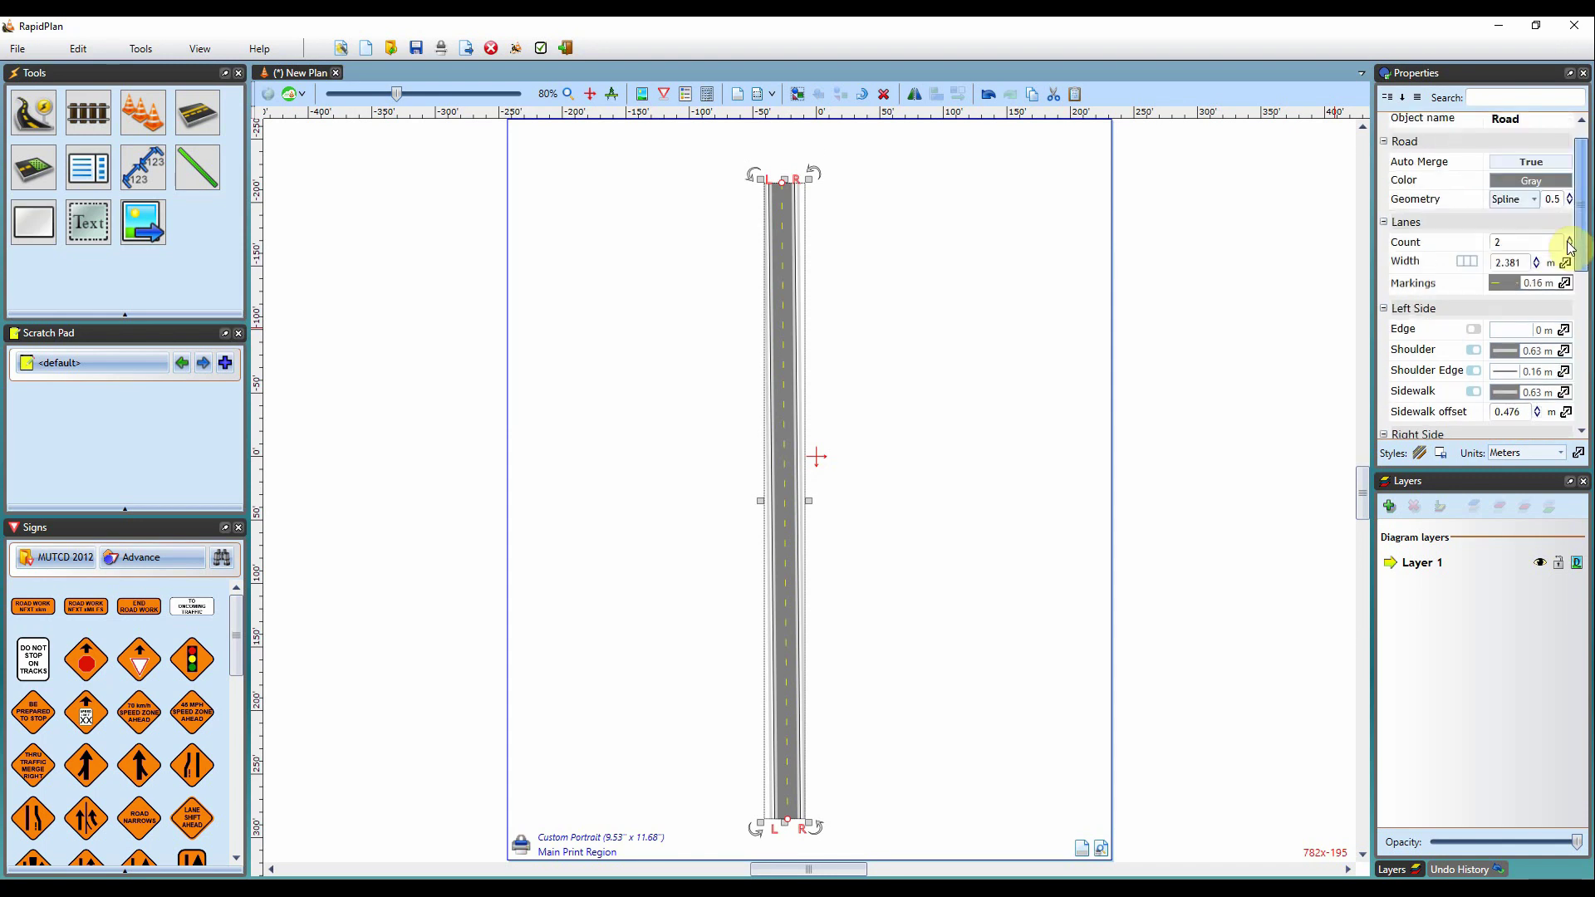
scroll(1571, 248, up, 1)
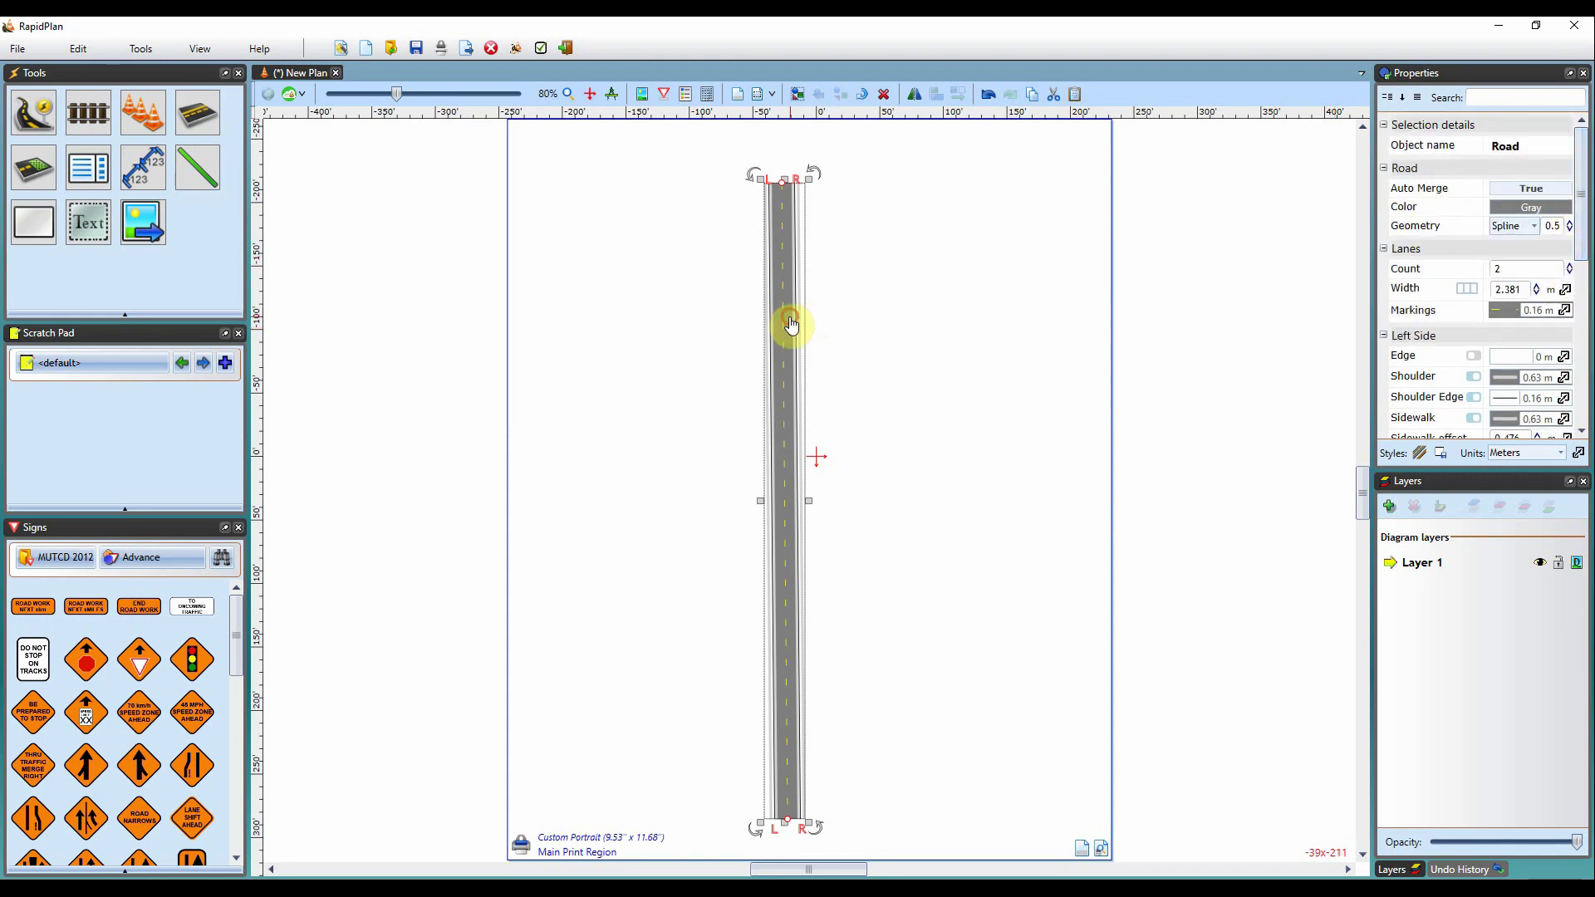
drag(791, 325, 772, 306)
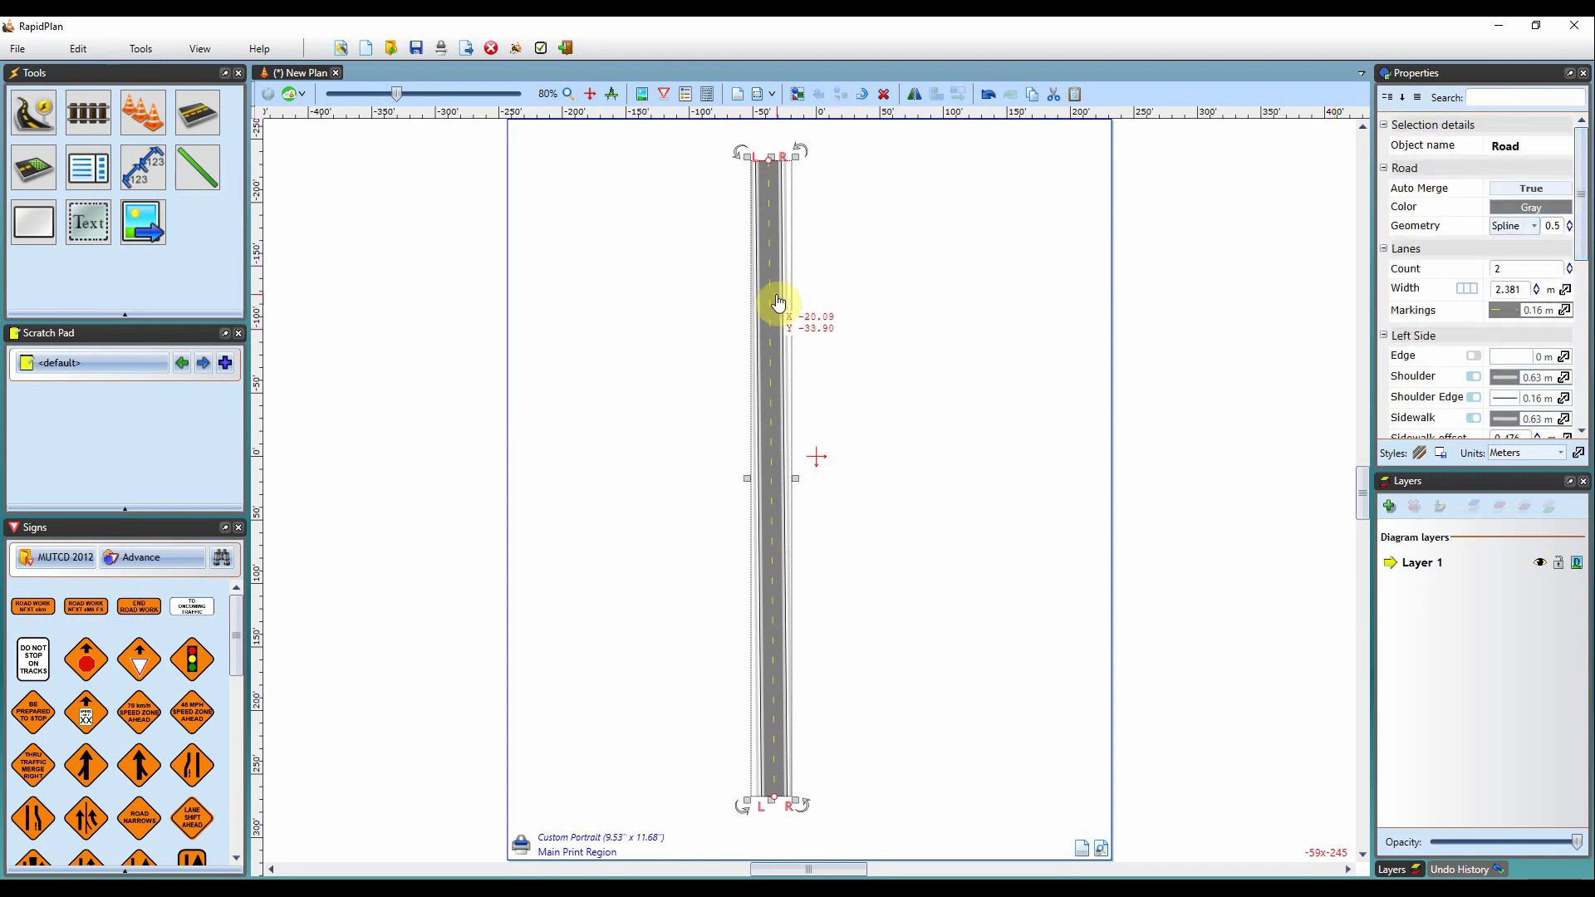
- Draw a horizontal two-lane road across the upper part of the vertical road to form an intersection
click(32, 120)
click(63, 171)
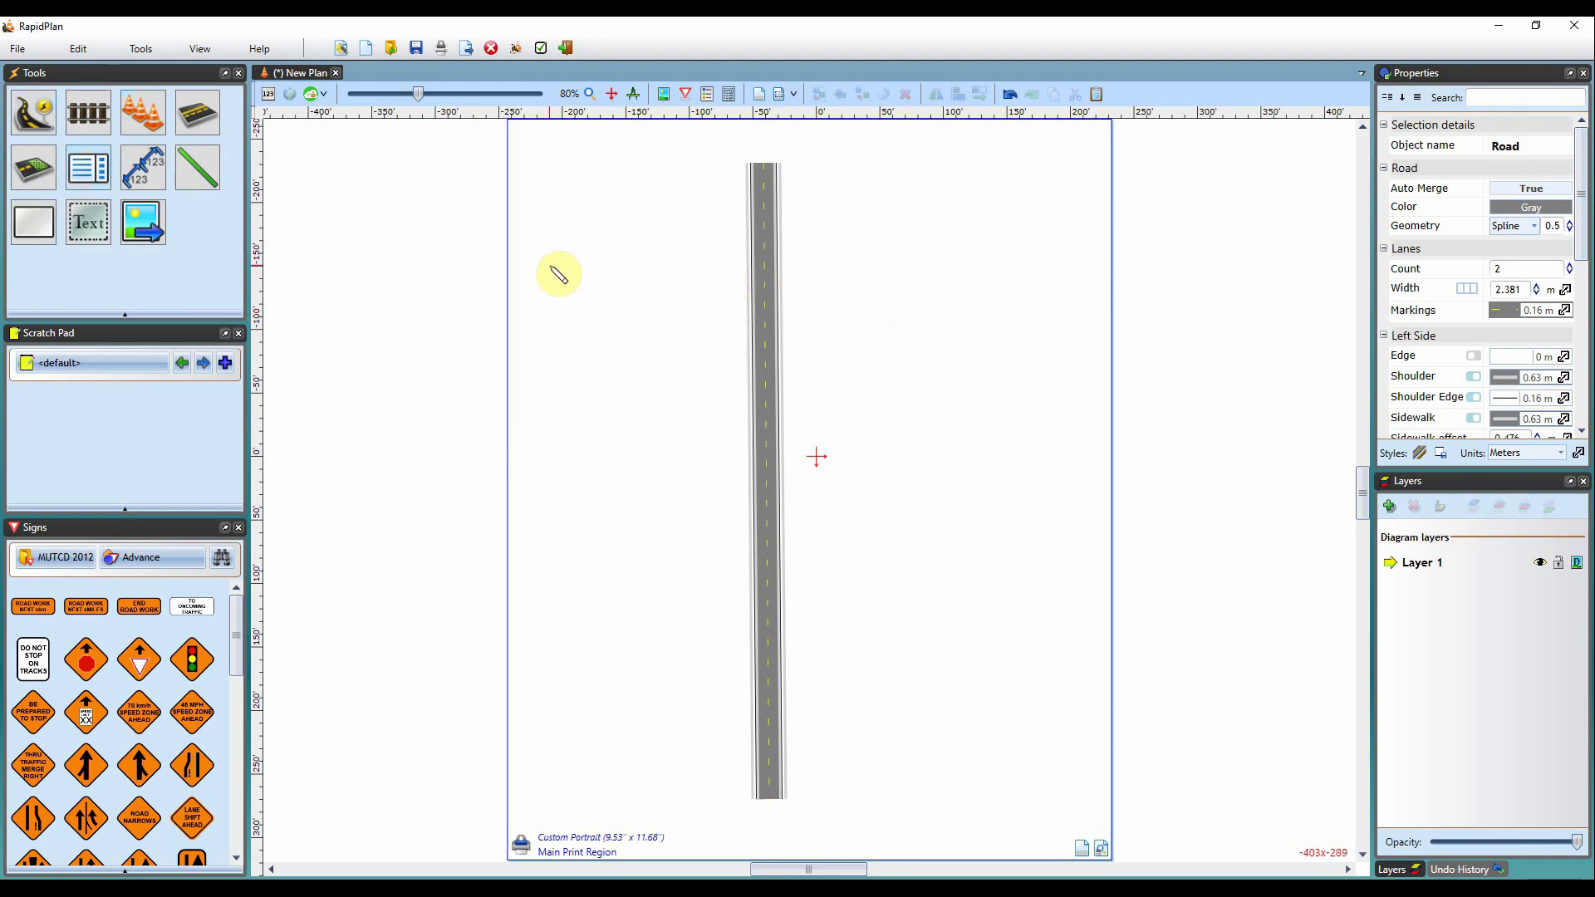
mouse_move(557, 280)
mouse_down()
mouse_move(1051, 290)
mouse_move(1205, 213)
mouse_up()
key(Escape)
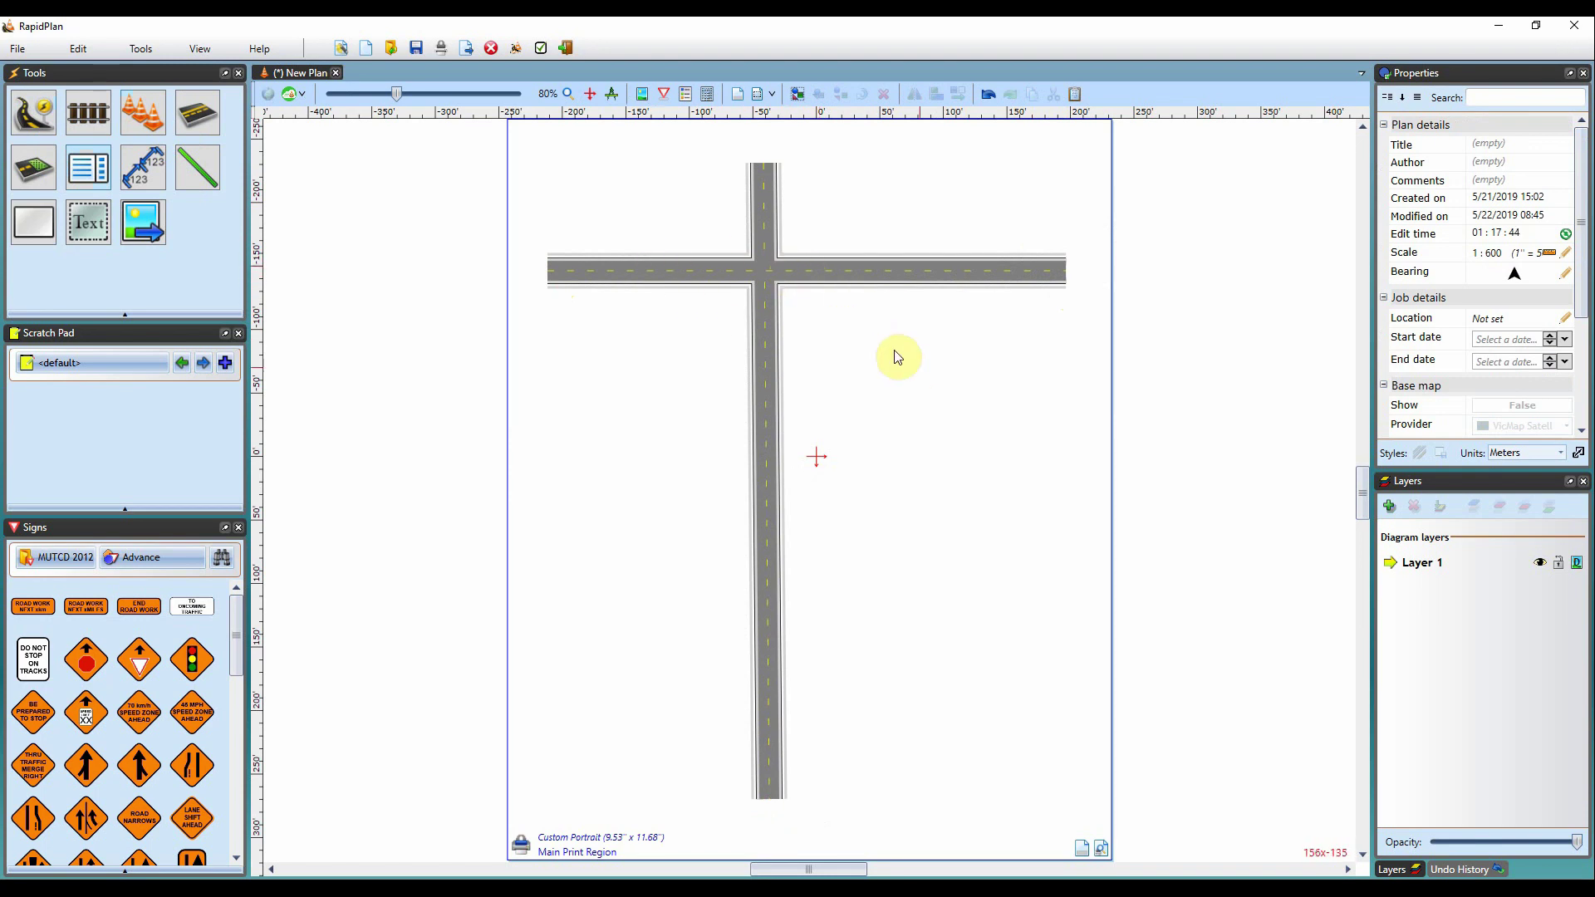
- Draw a Turn Lane from the vertical road's right side below the intersection up to the horizontal road
click(37, 115)
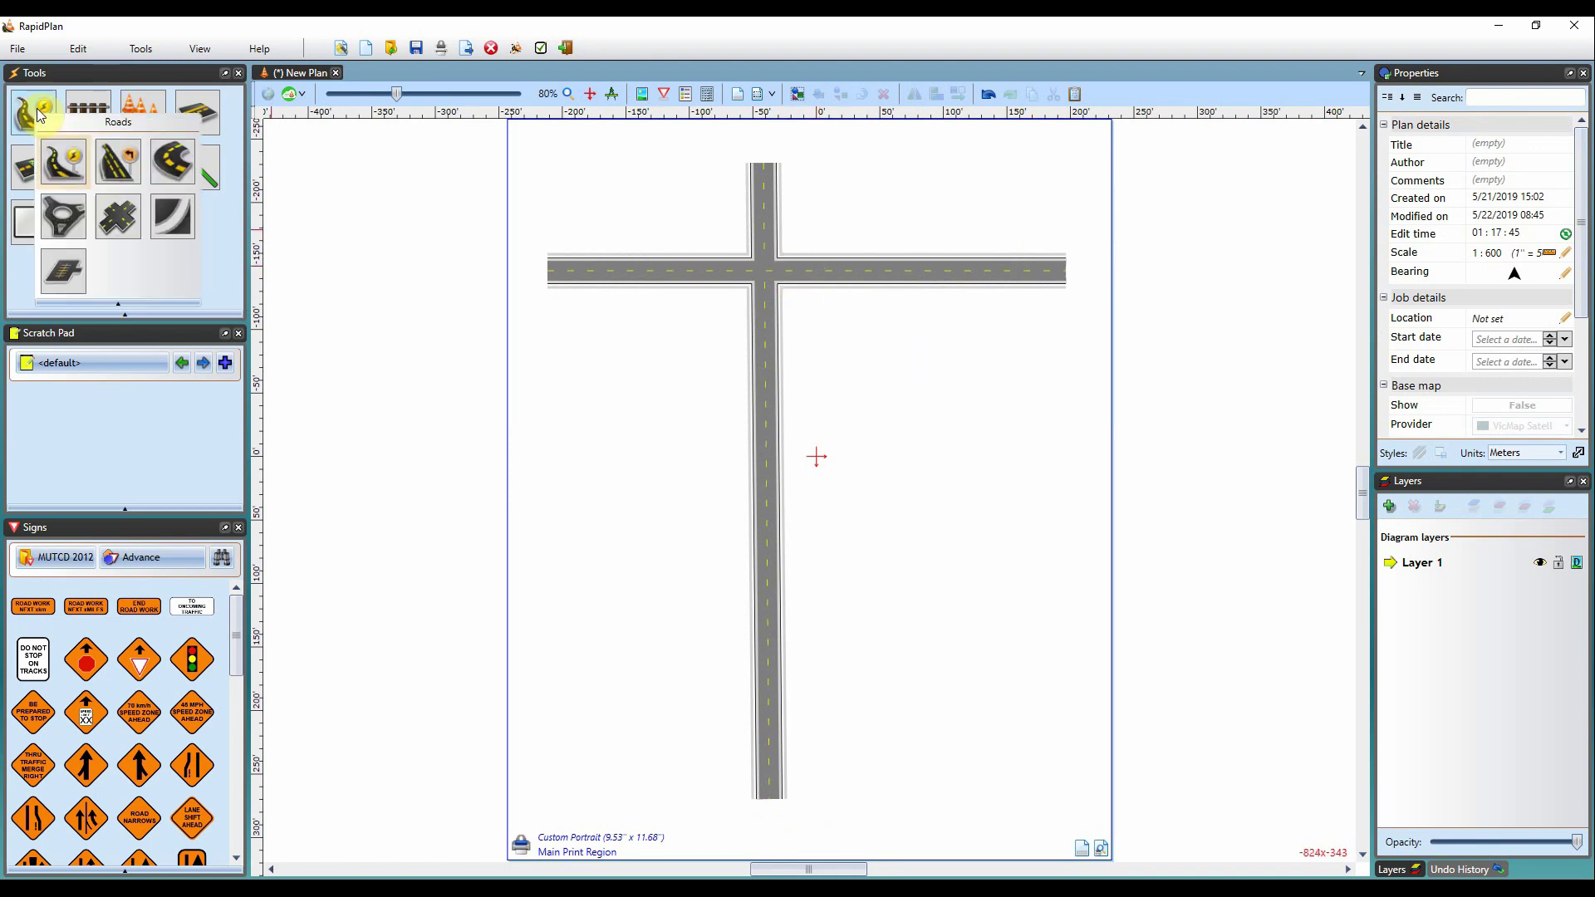
click(117, 168)
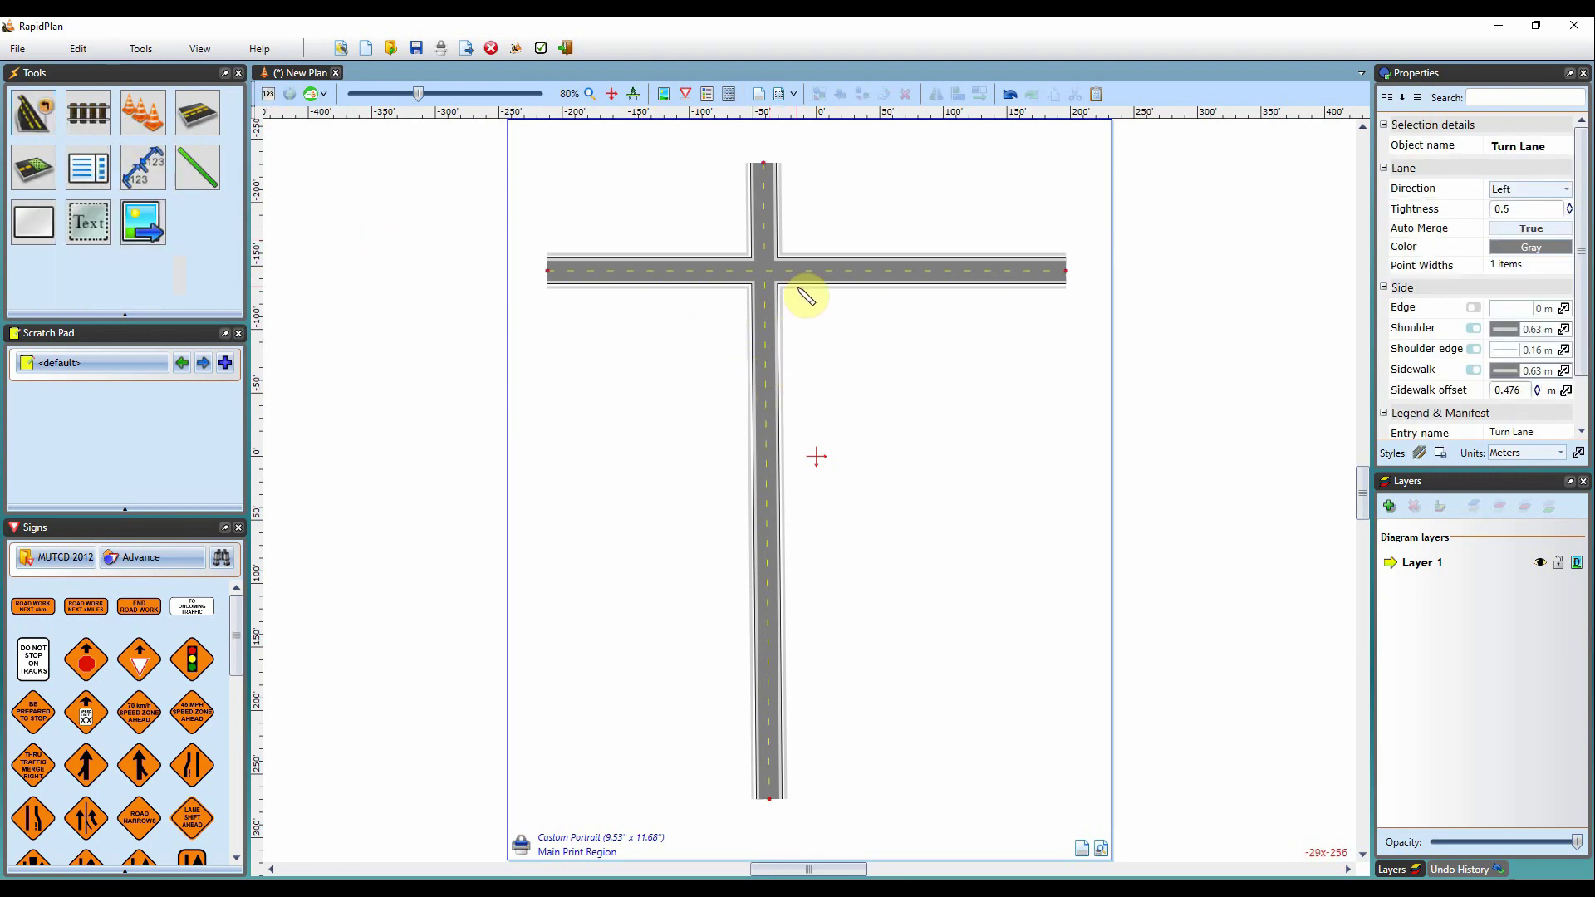
click(772, 379)
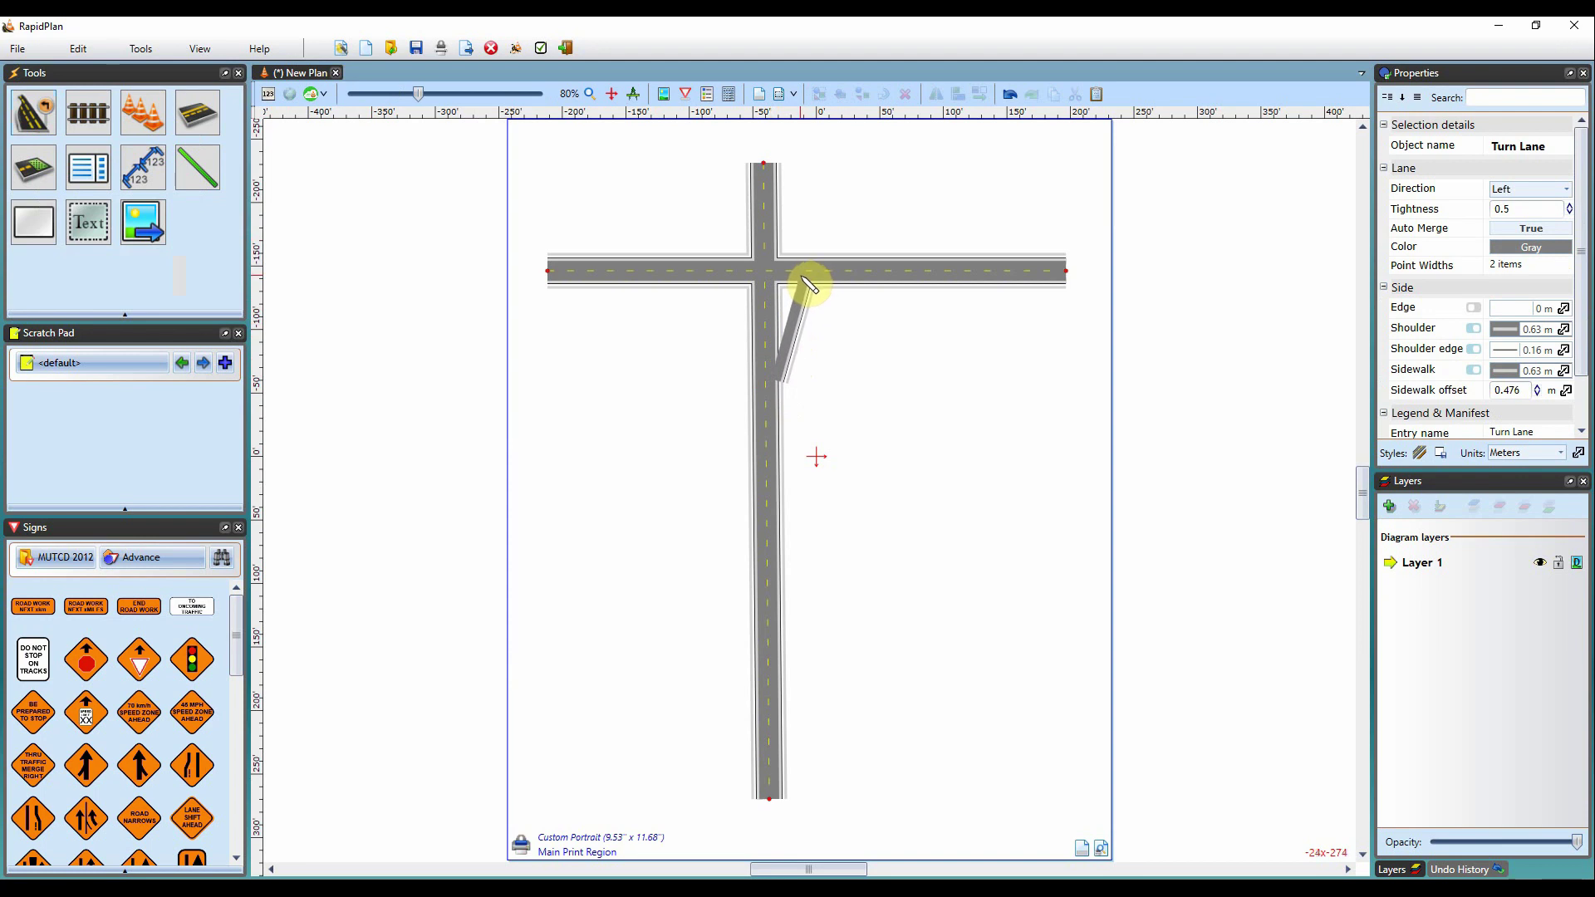
click(802, 278)
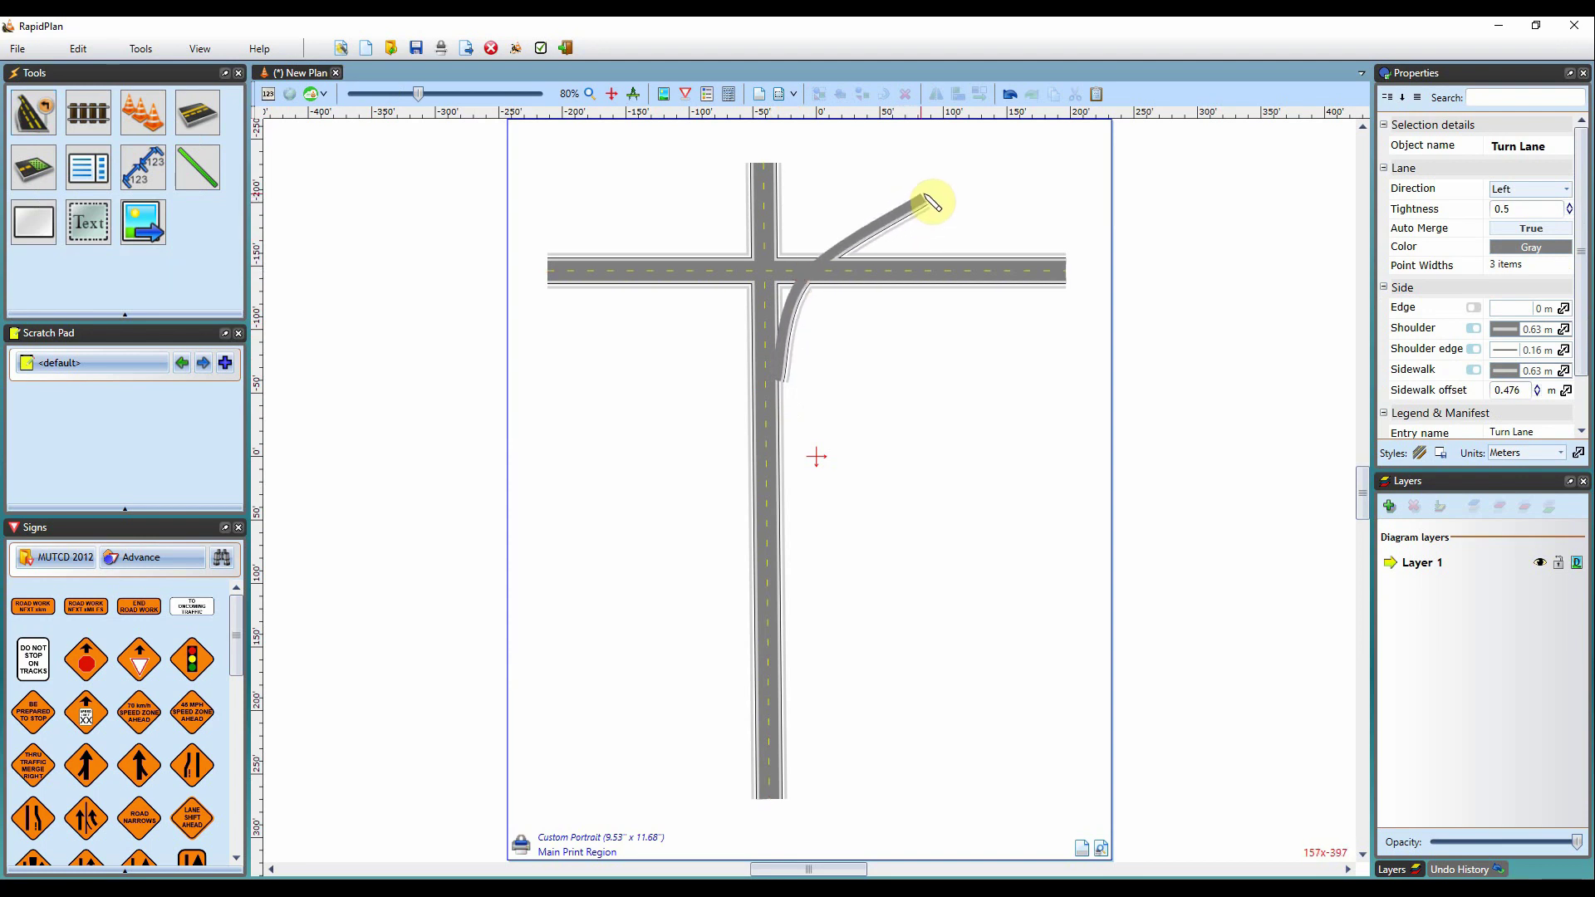
right_click(927, 198)
click(934, 188)
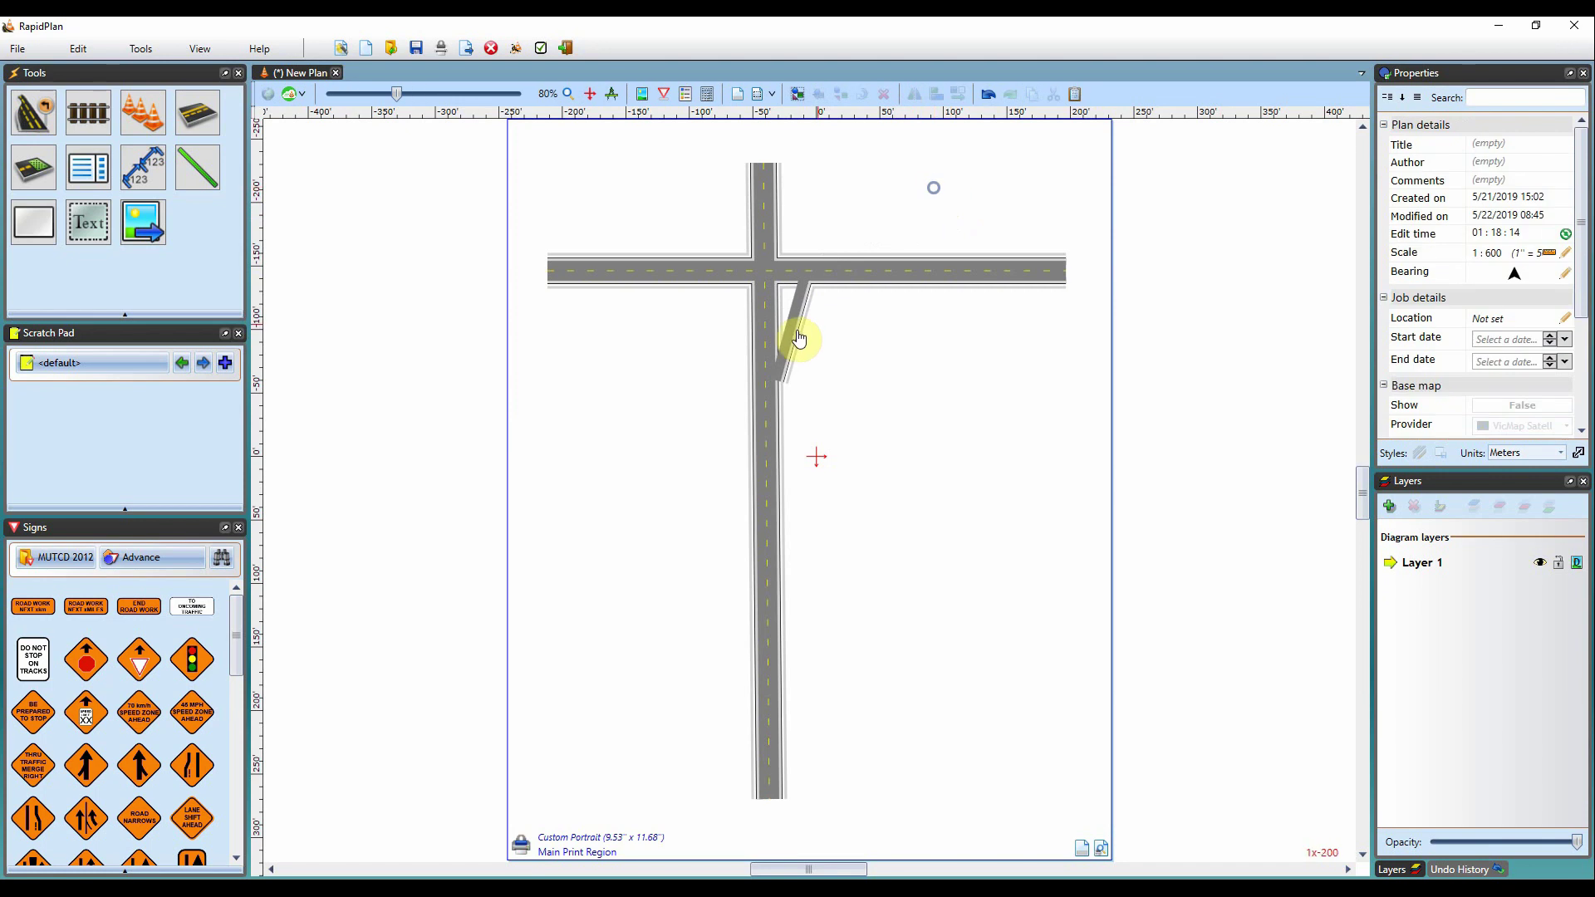
- Shift the turn lane slightly left and down so its lower end merges with the vertical road's right edge
click(798, 337)
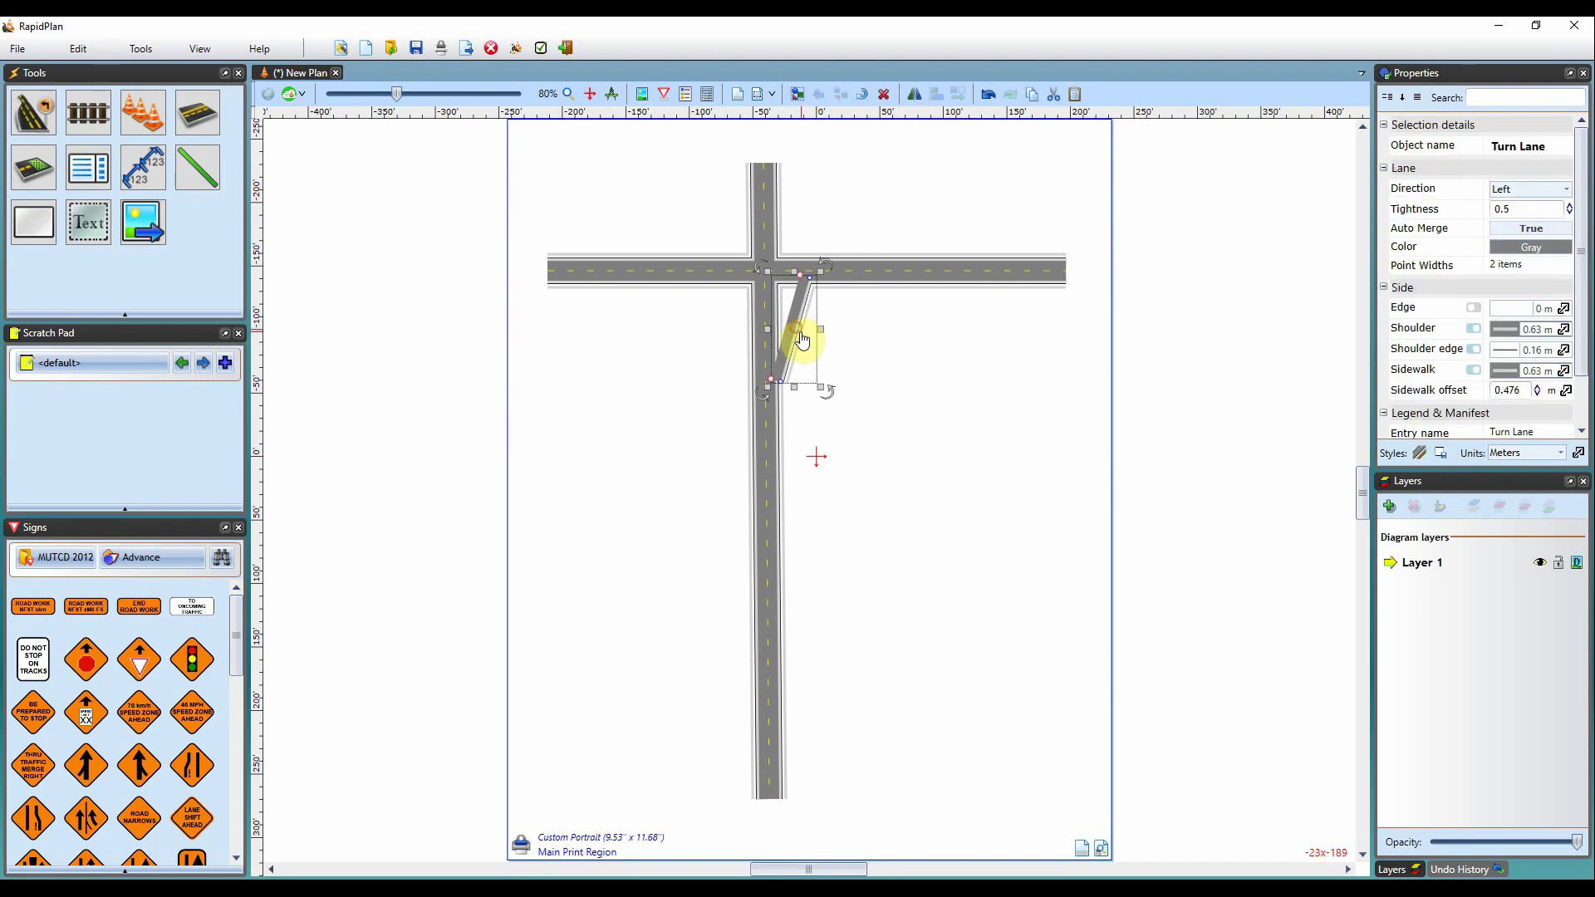
drag(795, 342, 798, 342)
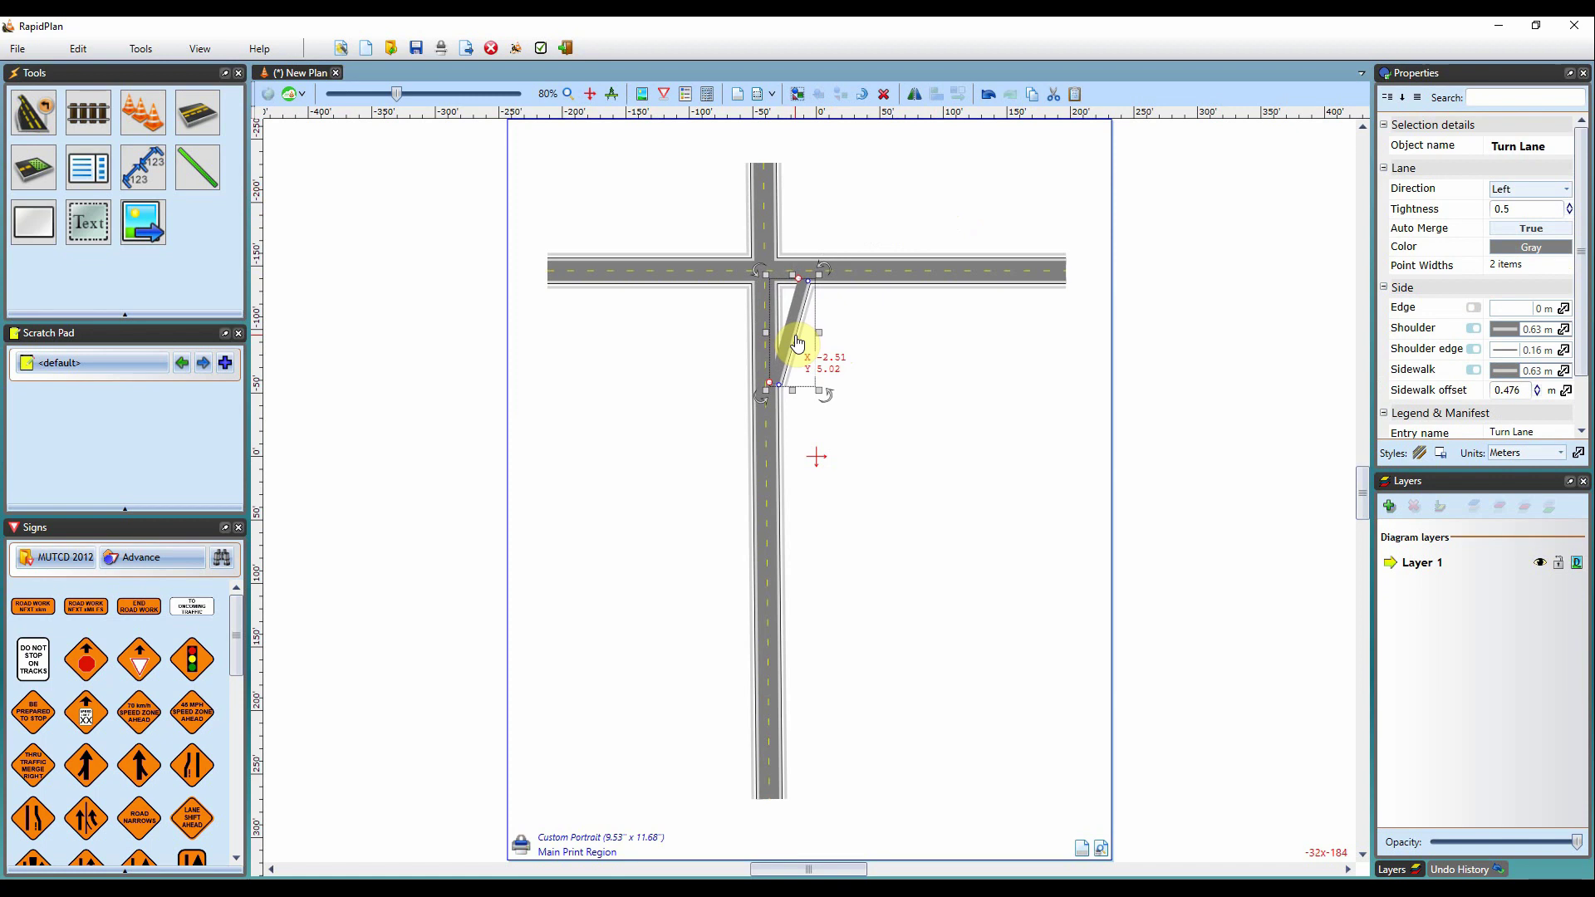
click(896, 343)
click(778, 382)
drag(769, 382, 796, 343)
click(879, 331)
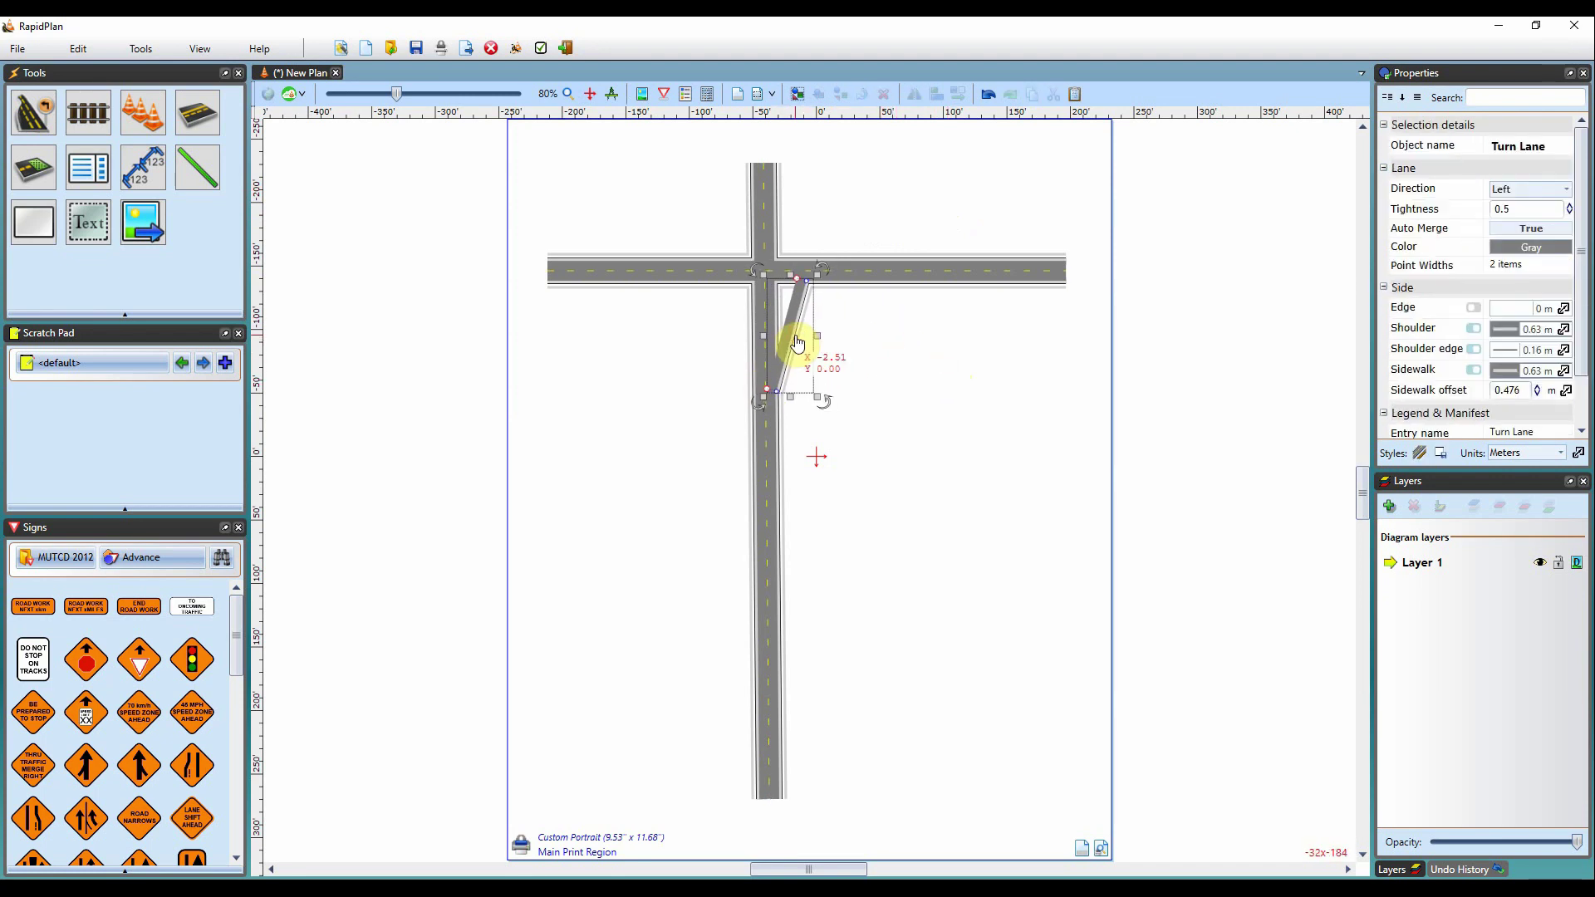
click(934, 357)
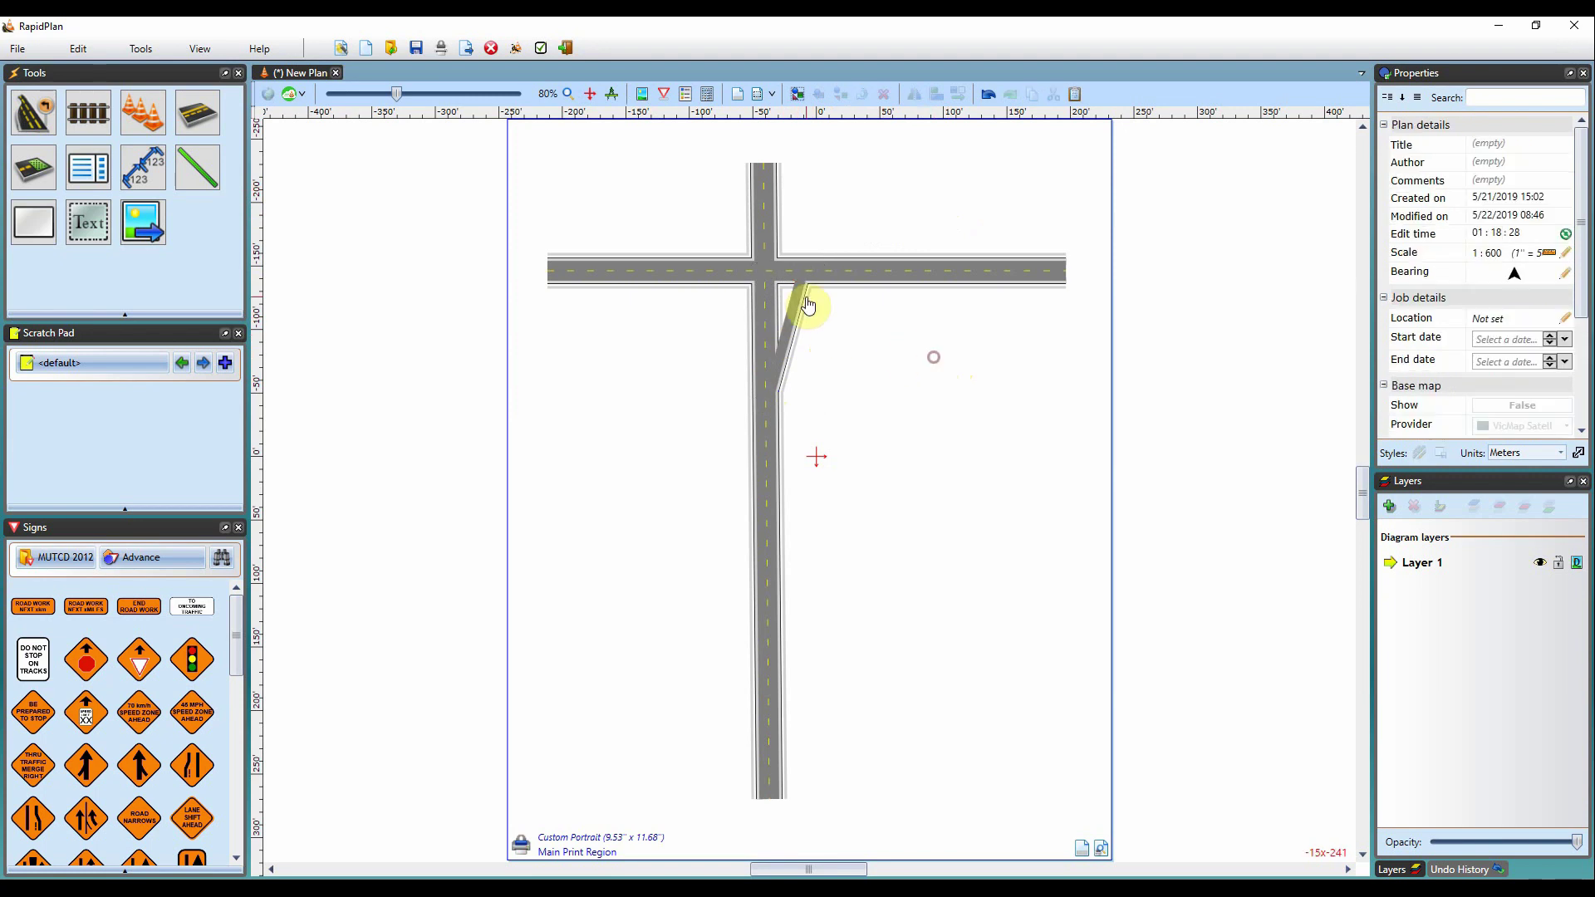
- Nudge the turn lane's upper point slightly left and insert a control point near the lane's middle
click(803, 331)
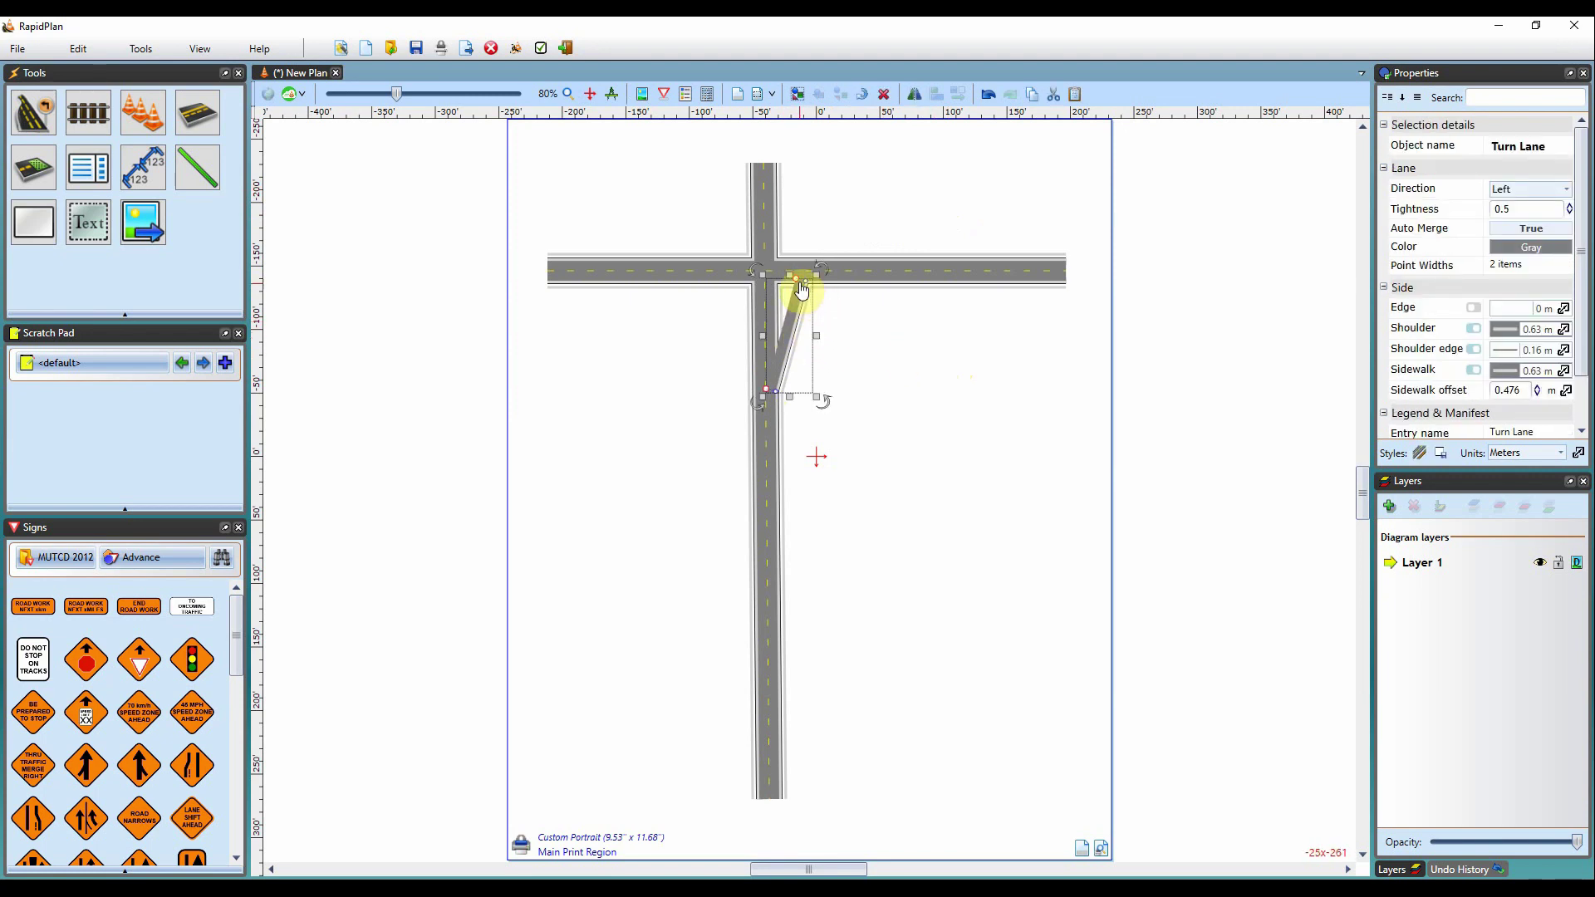
mouse_move(796, 278)
mouse_down()
mouse_move(772, 279)
mouse_move(794, 278)
mouse_up()
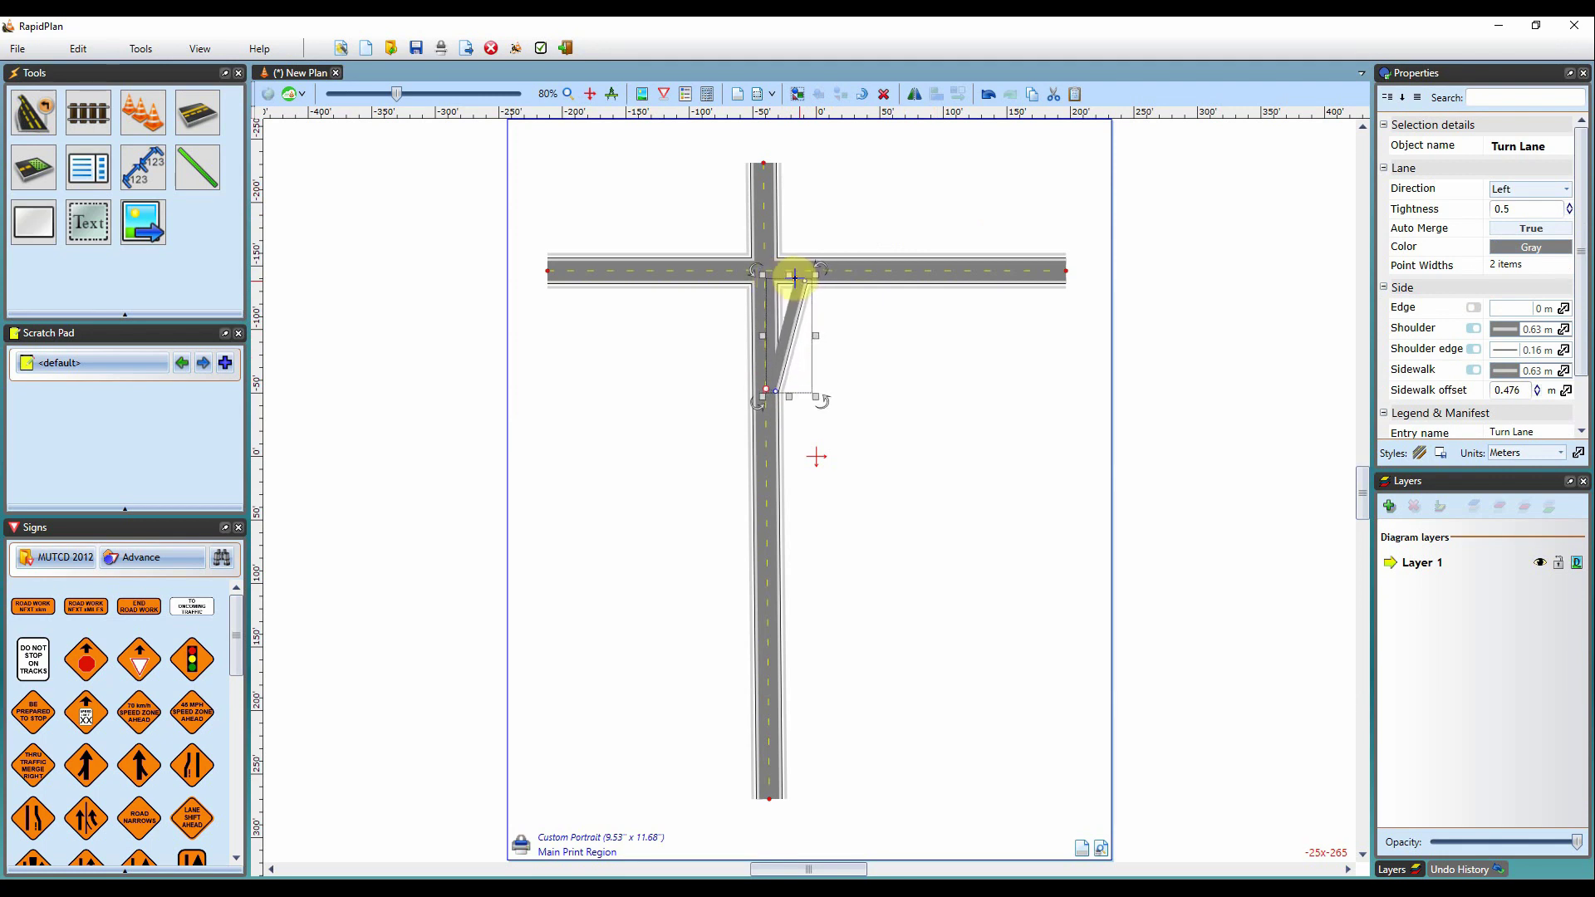
right_click(793, 343)
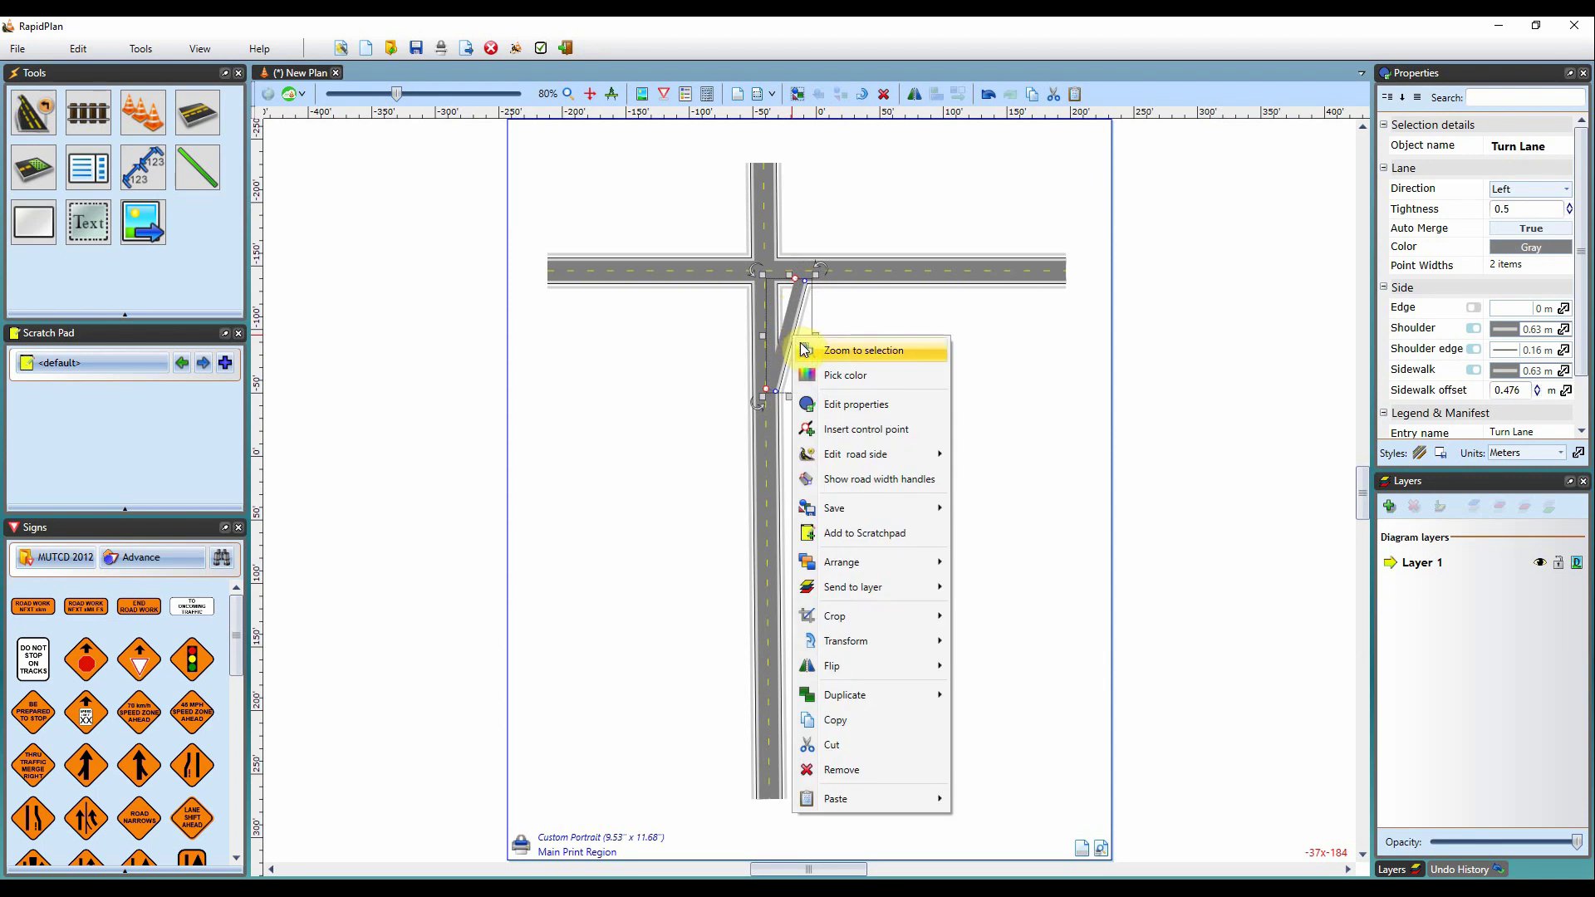
click(791, 336)
right_click(790, 336)
click(876, 424)
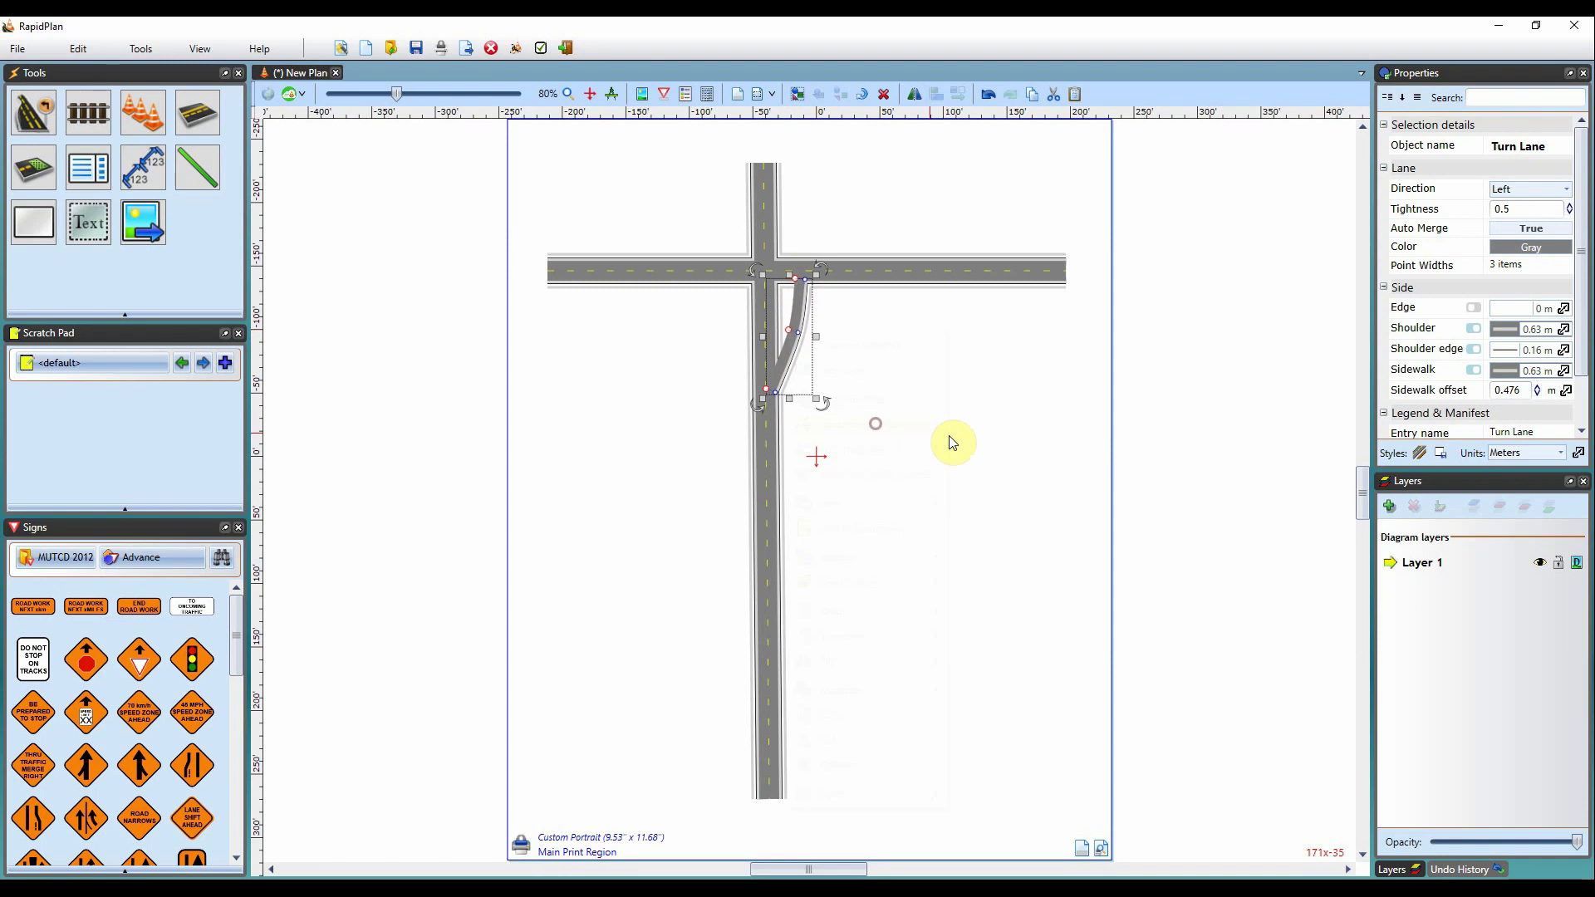
- Move the turn lane's middle and upper points onto the vertical road and widen the lane toward the intersection
drag(789, 330, 775, 278)
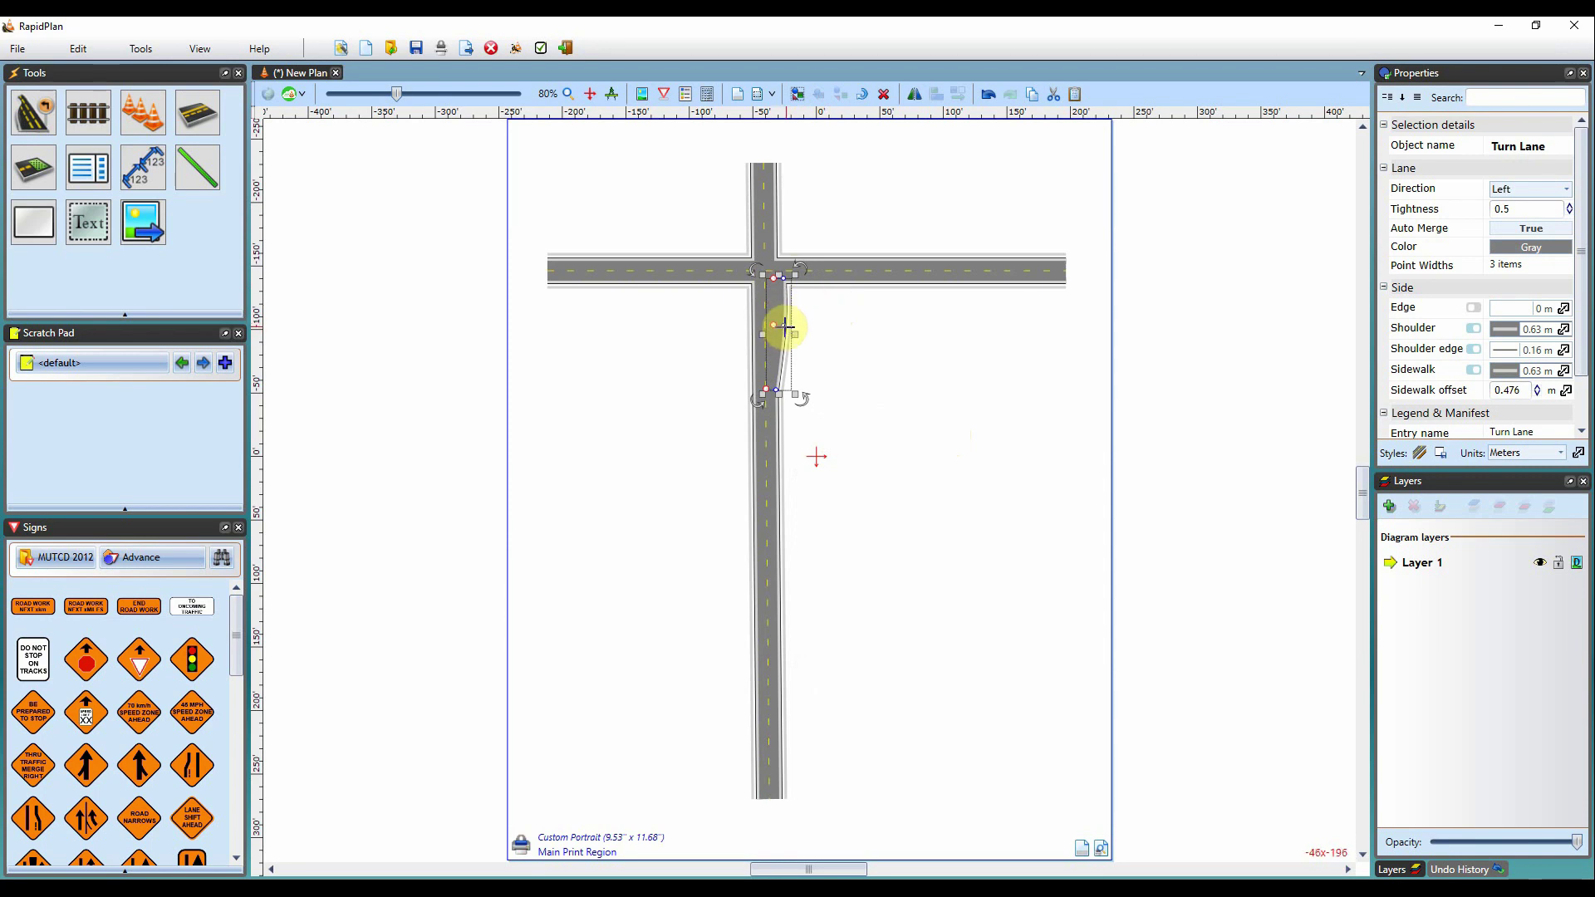
drag(783, 325, 788, 325)
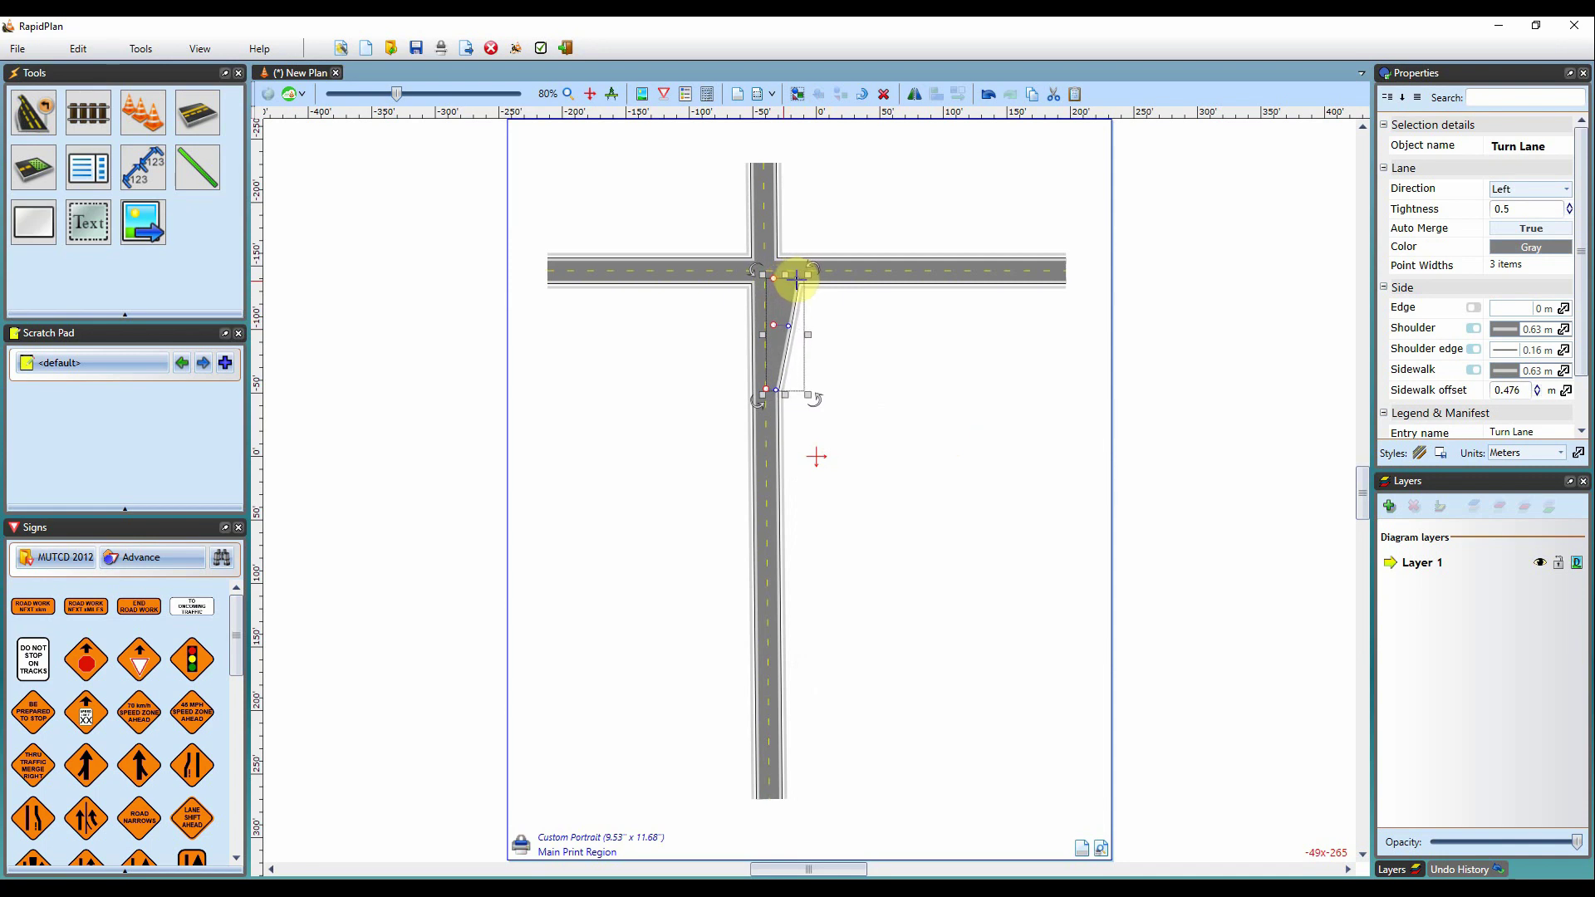
click(911, 400)
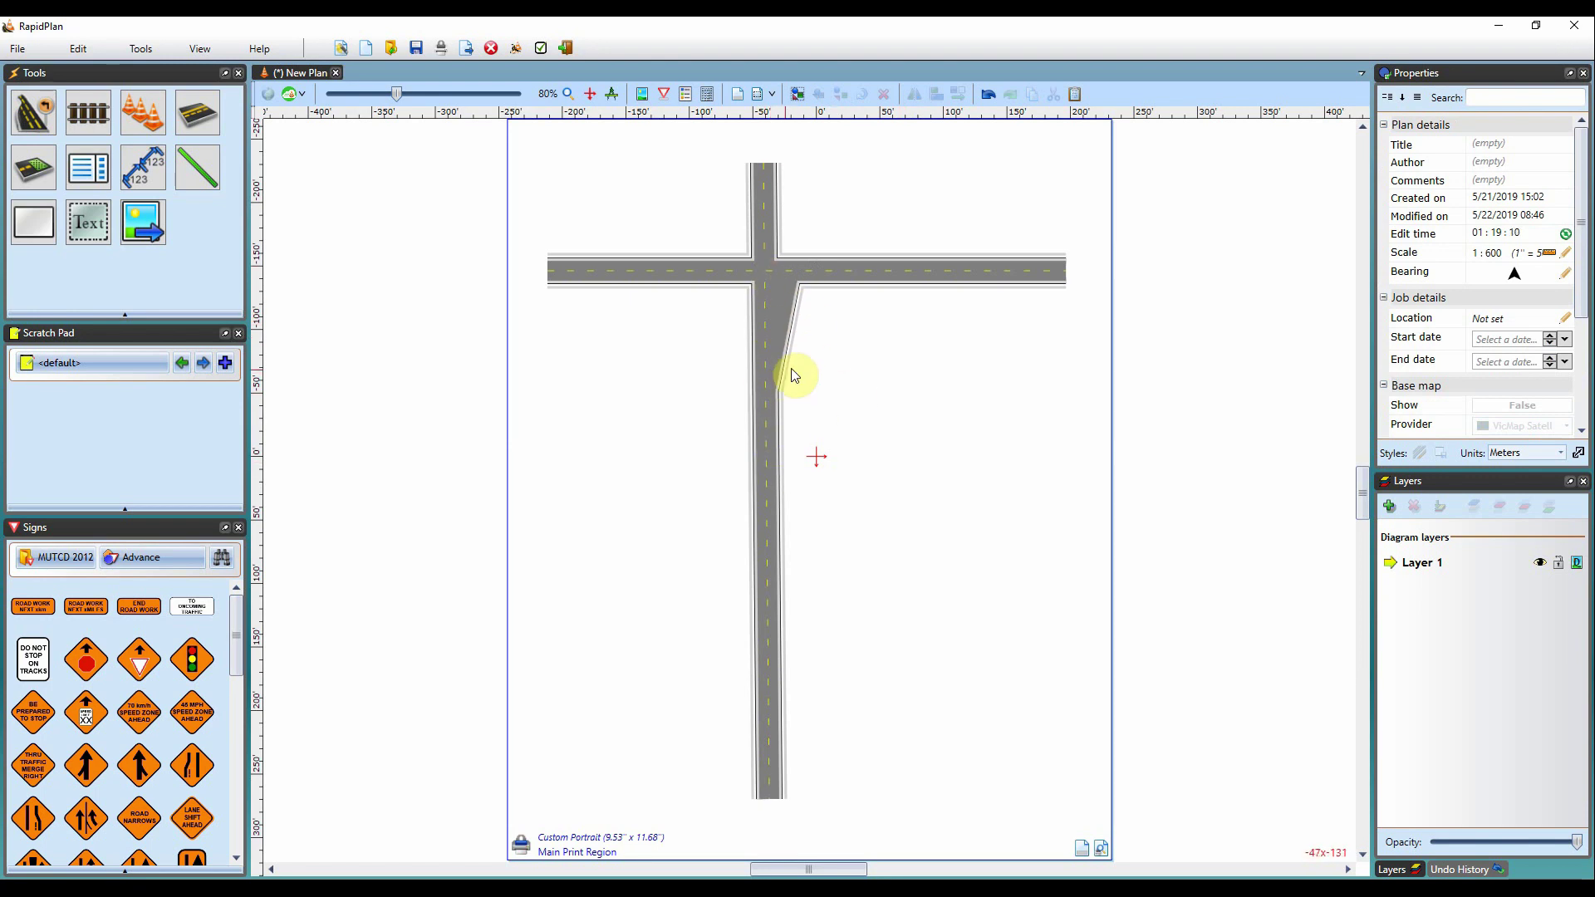
- Try drawing an Arc Road in the empty area left of the vertical road
click(31, 113)
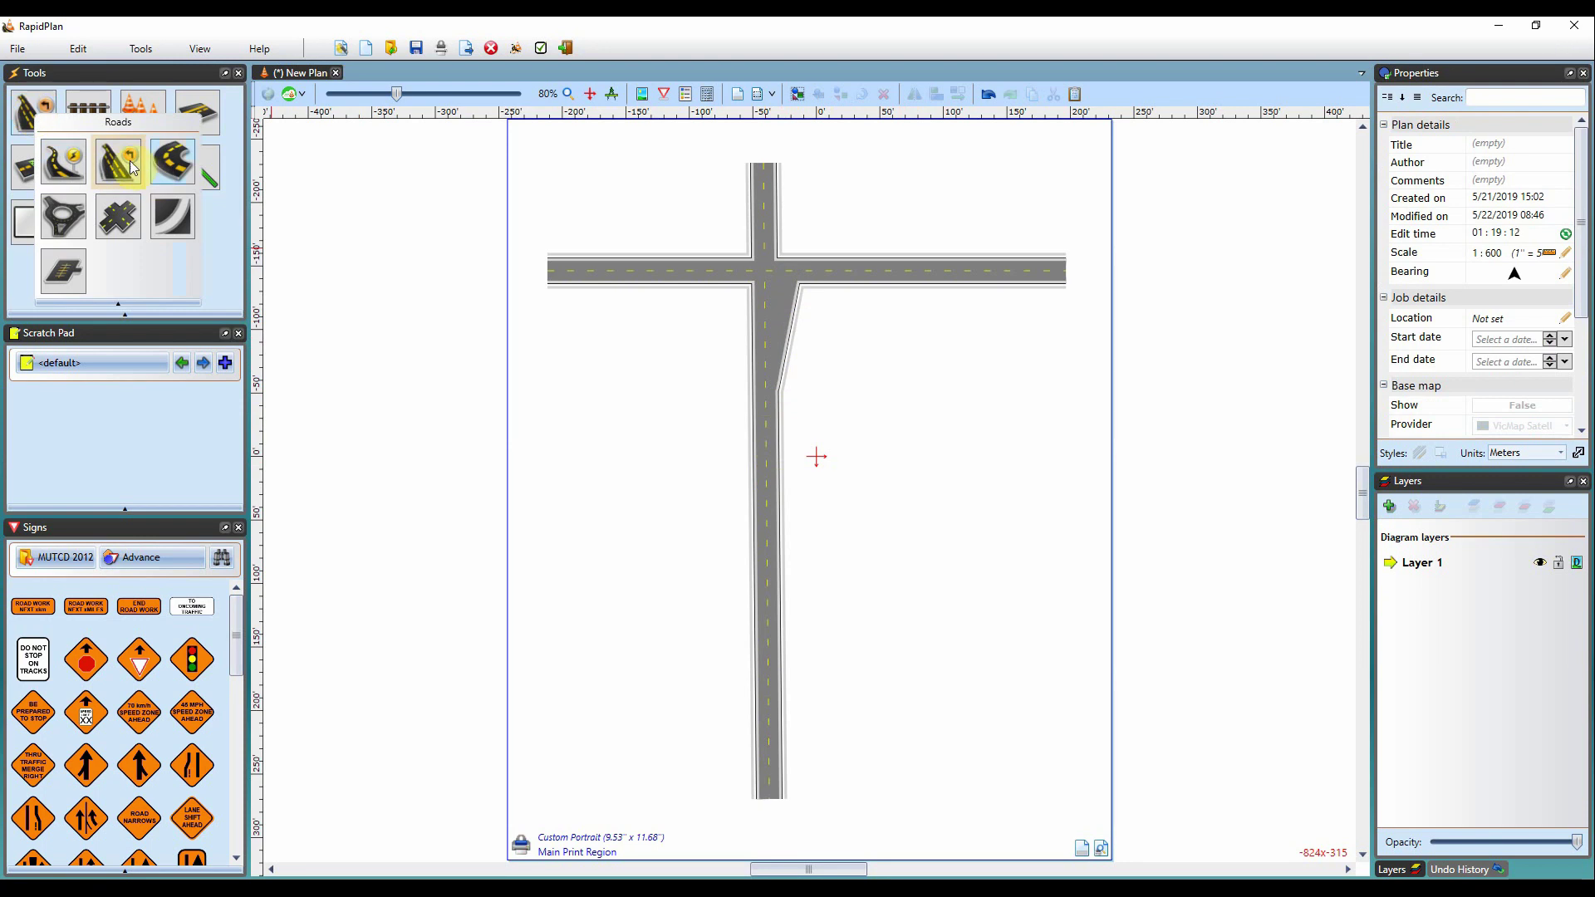
click(173, 163)
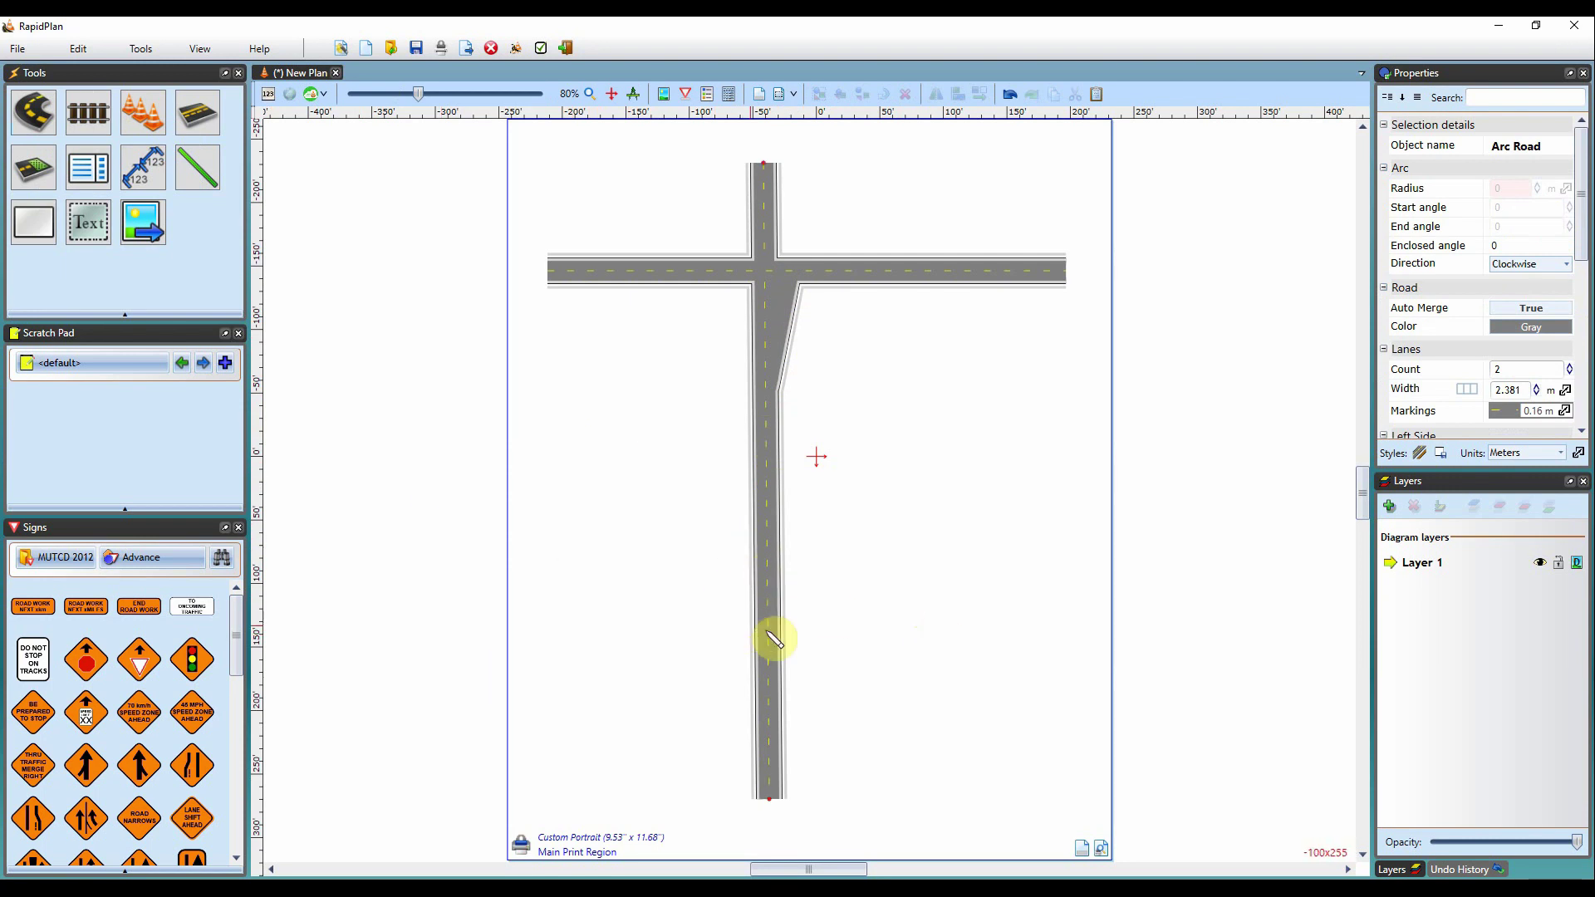
click(584, 420)
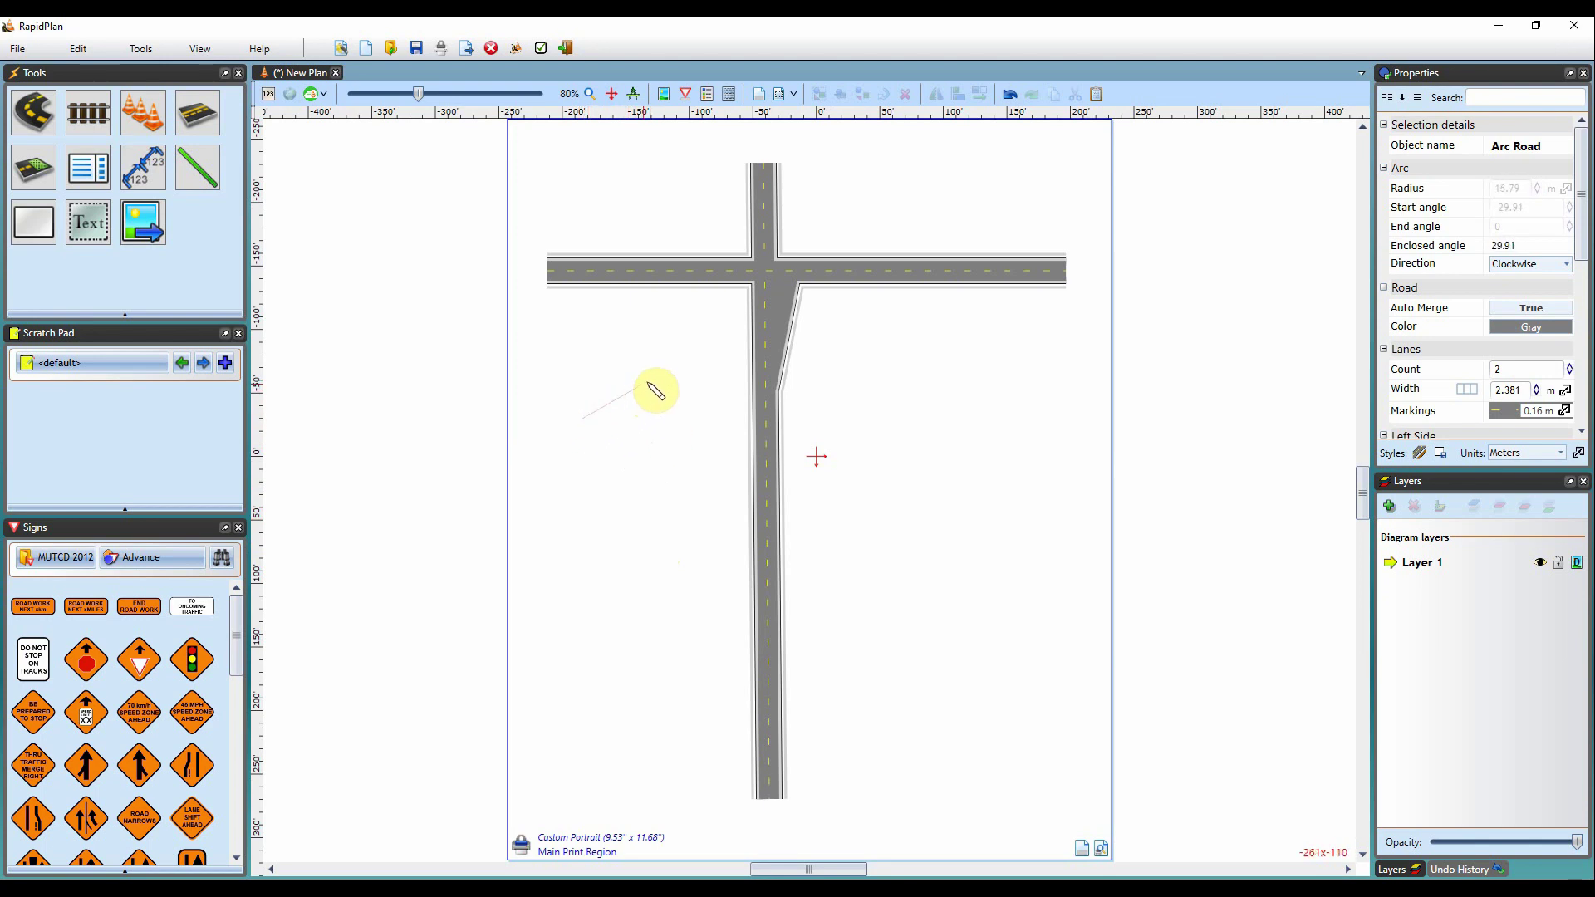
click(655, 355)
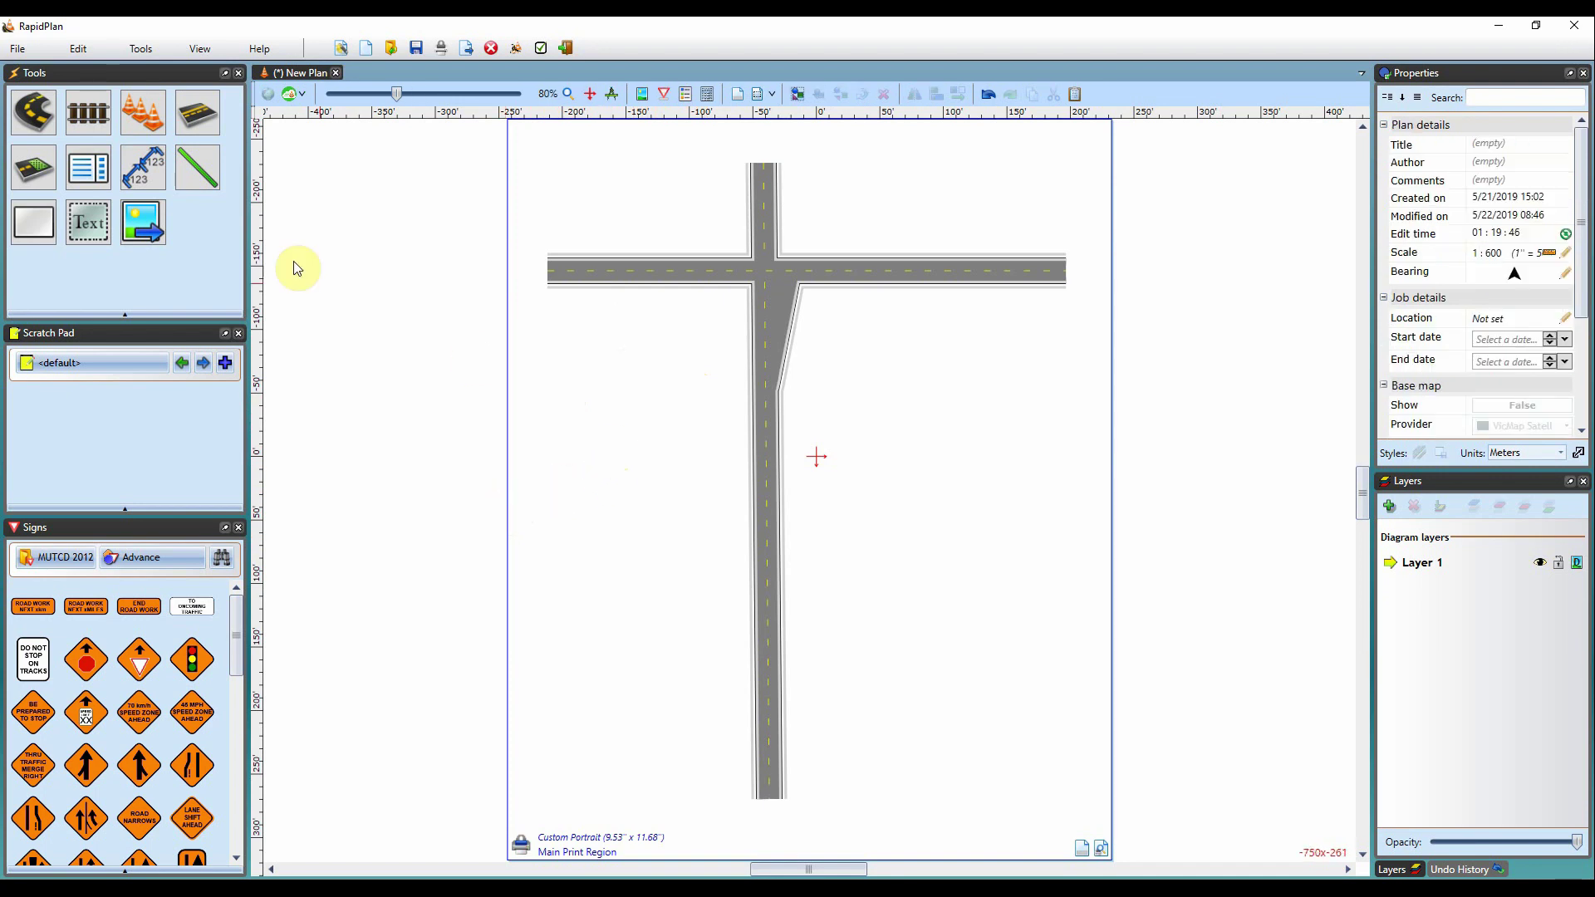
- Draw a two-lane Roundabout centred on the lower part of the vertical road
click(33, 121)
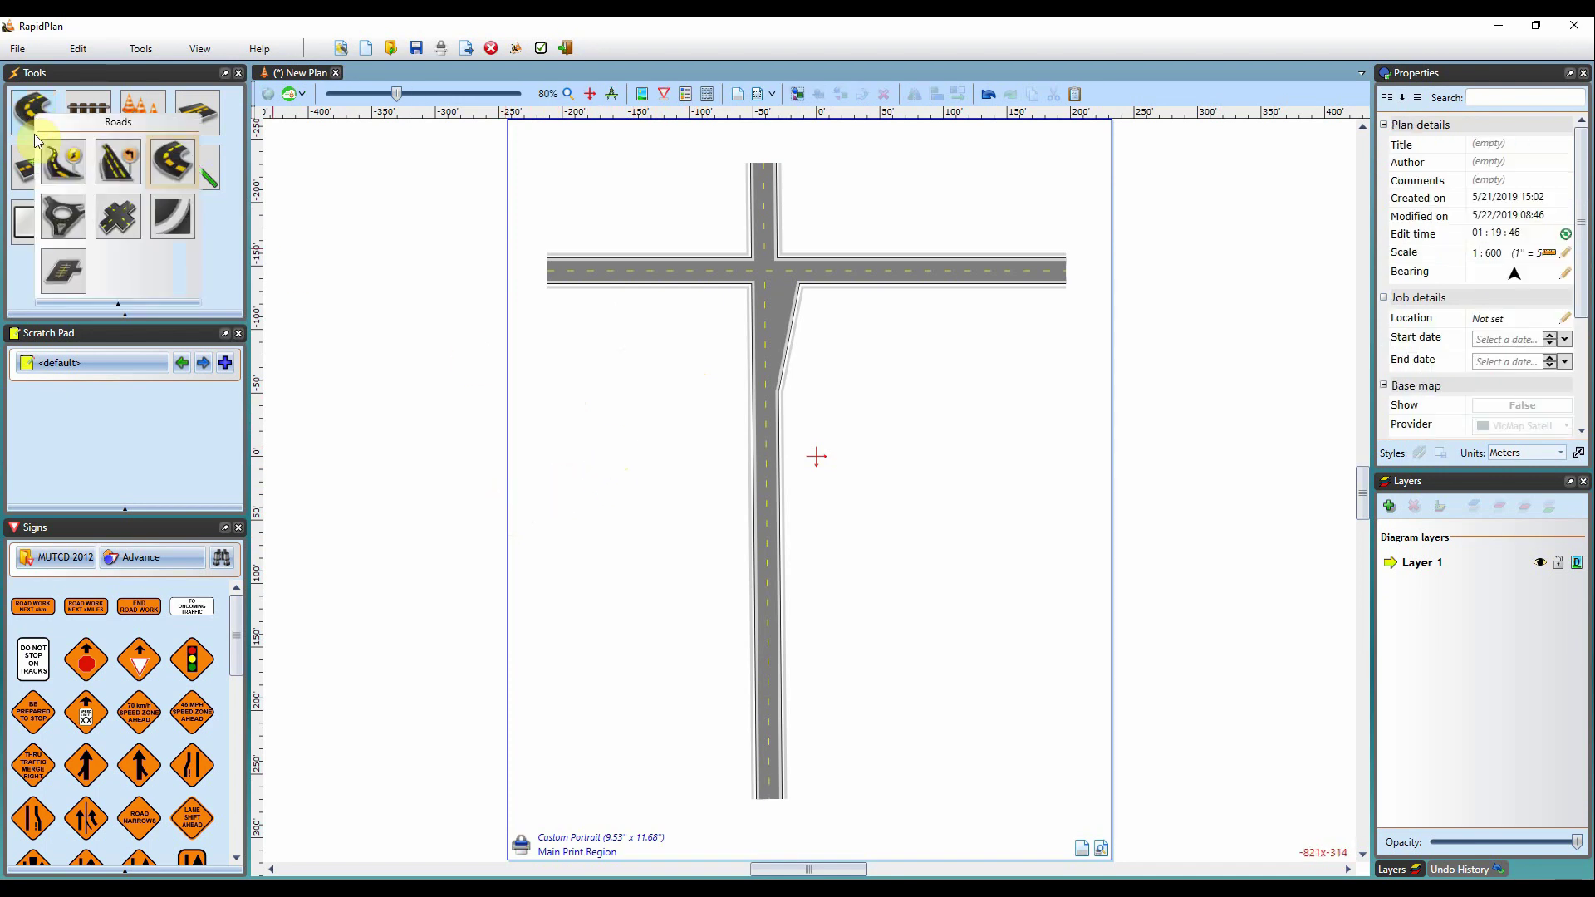
click(65, 218)
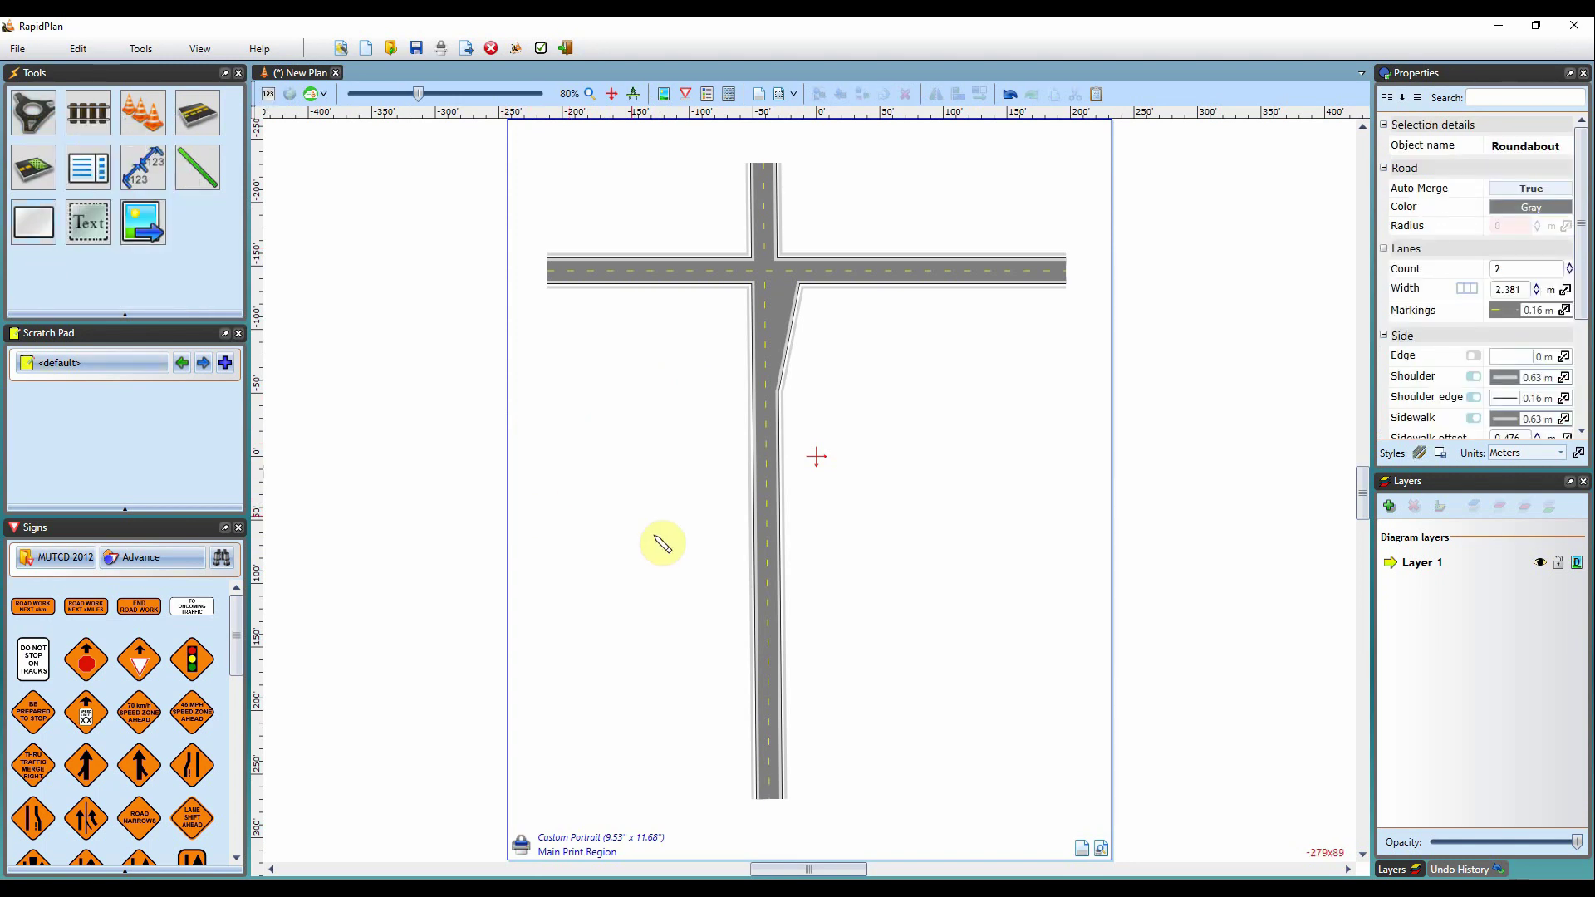
click(780, 586)
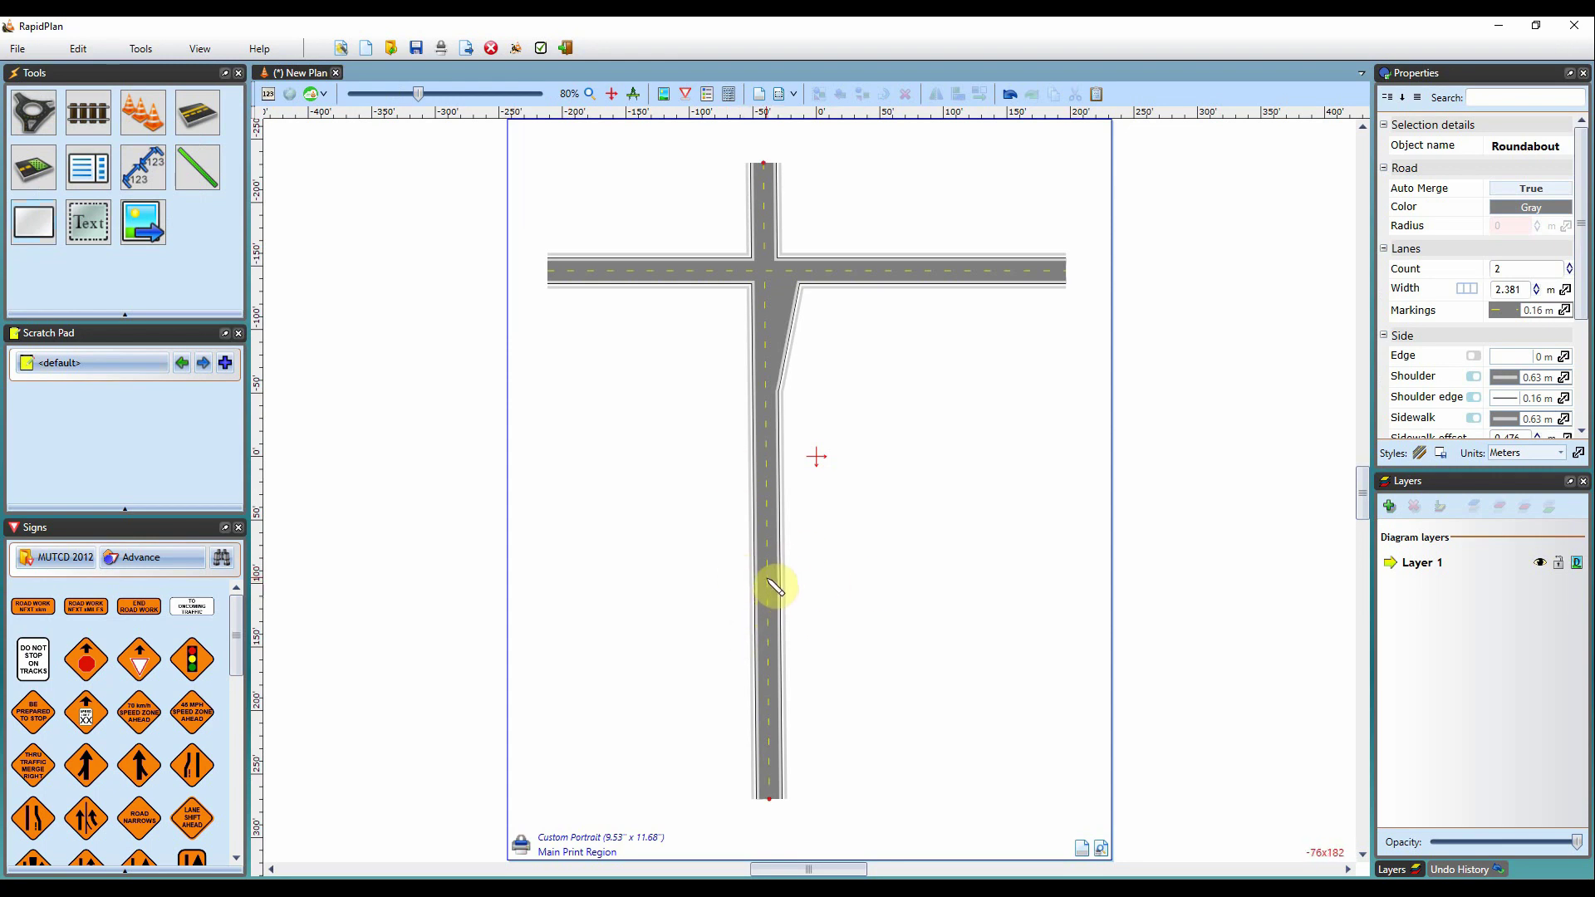
drag(765, 571, 858, 623)
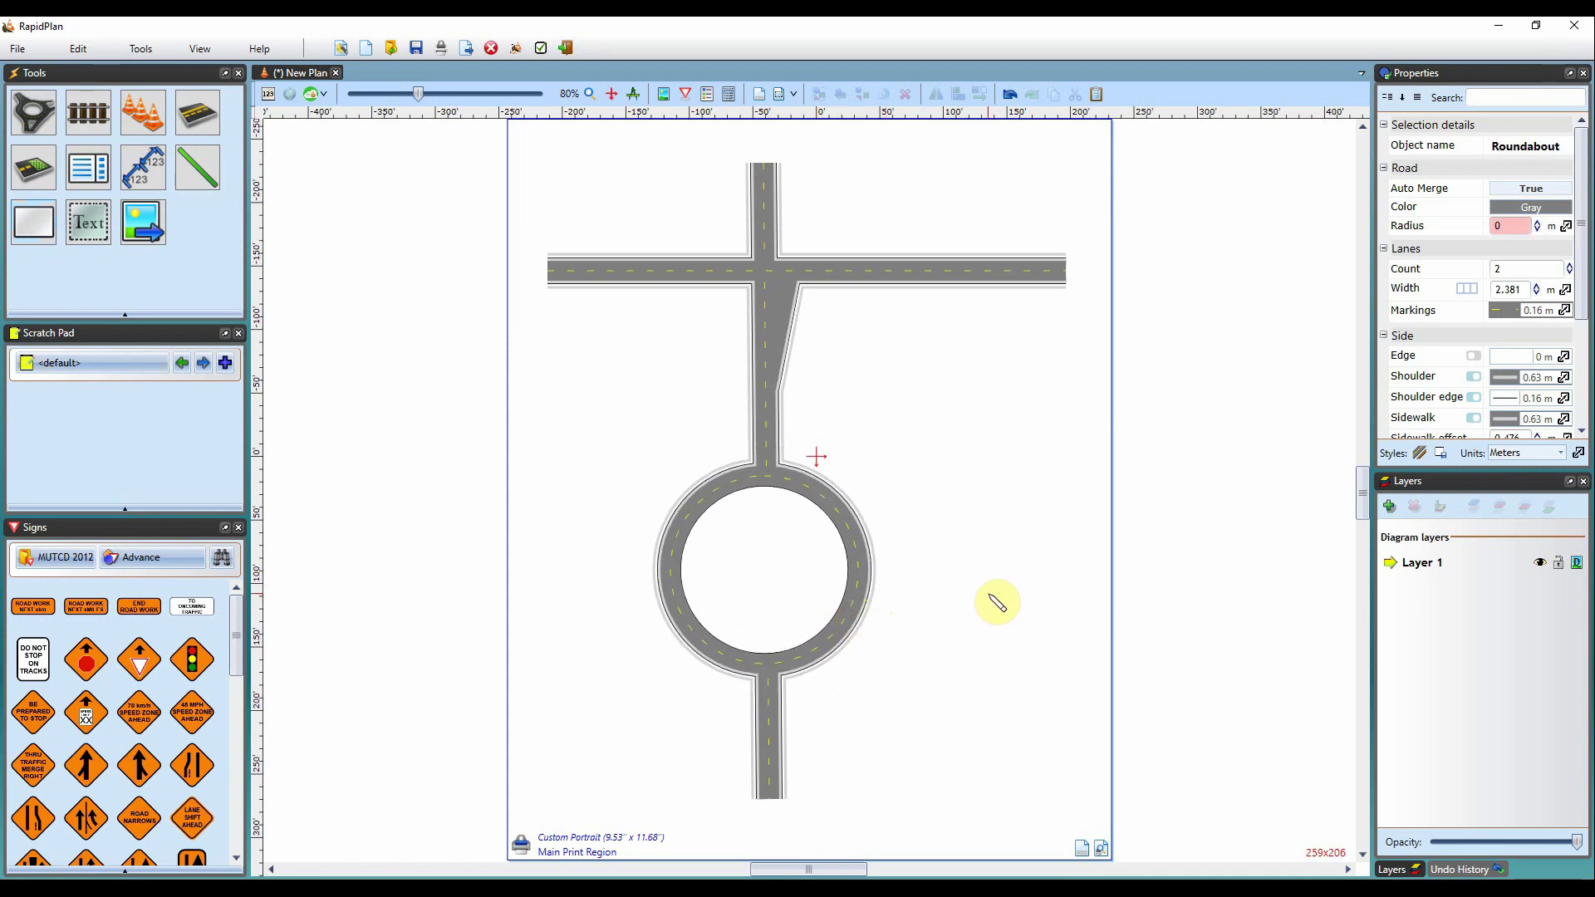
- Move the roundabout slightly down and to the right along the vertical road
click(923, 542)
click(853, 540)
mouse_move(846, 532)
mouse_down()
mouse_move(864, 536)
mouse_move(832, 536)
mouse_move(850, 545)
mouse_up()
- Draw two horizontal Road arms joining the roundabout, one on its west side and one on its east side
drag(48, 128, 65, 170)
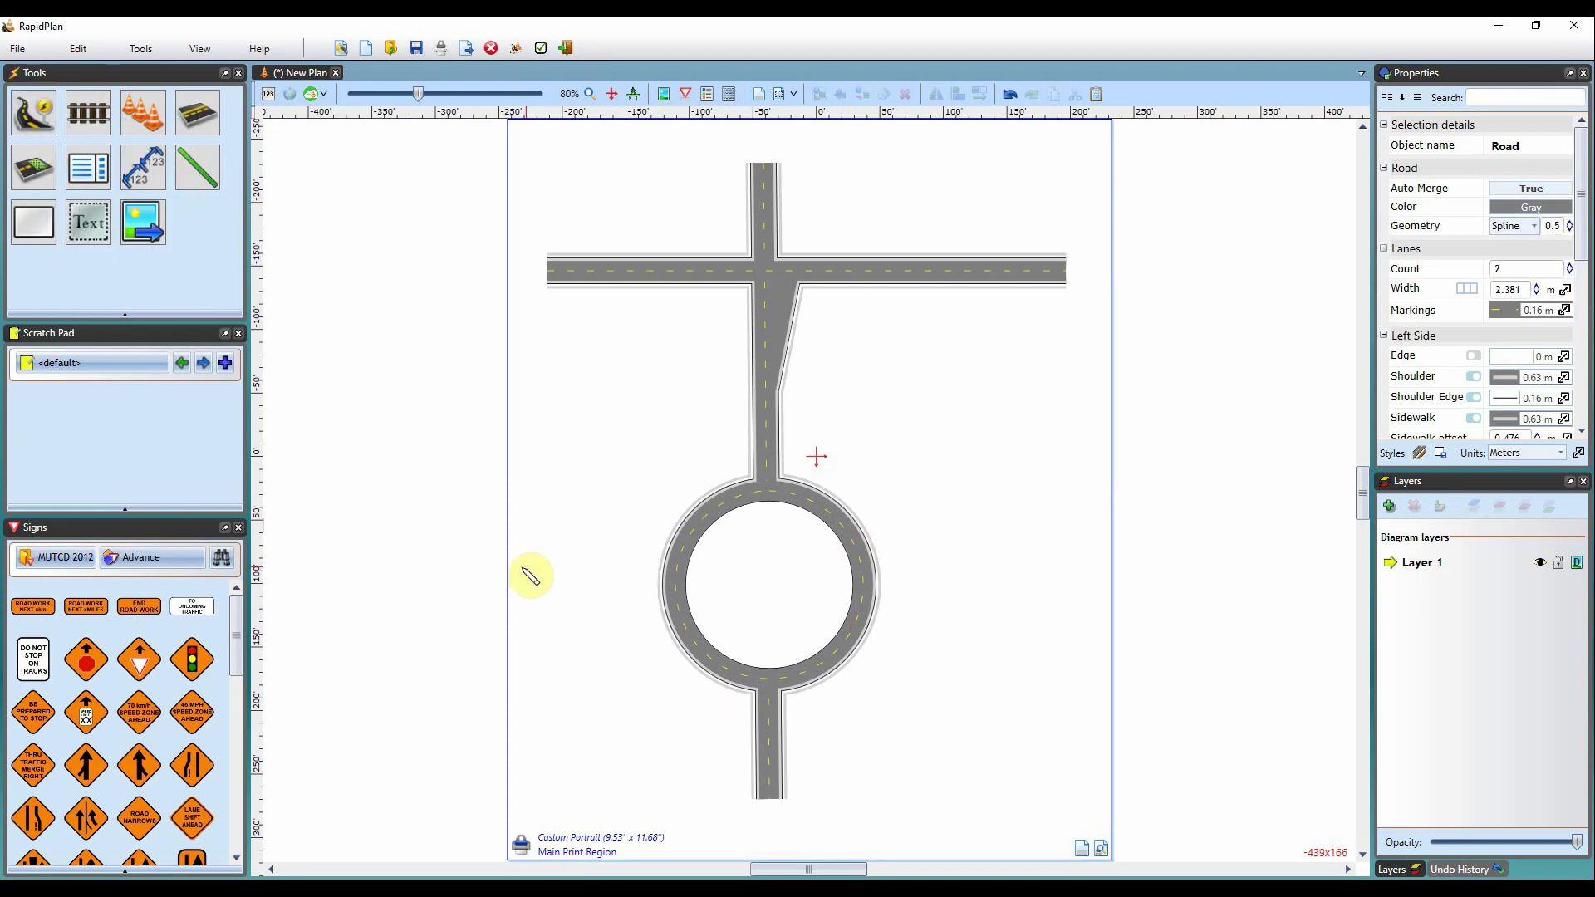
drag(521, 598, 680, 588)
drag(33, 114, 81, 165)
click(73, 173)
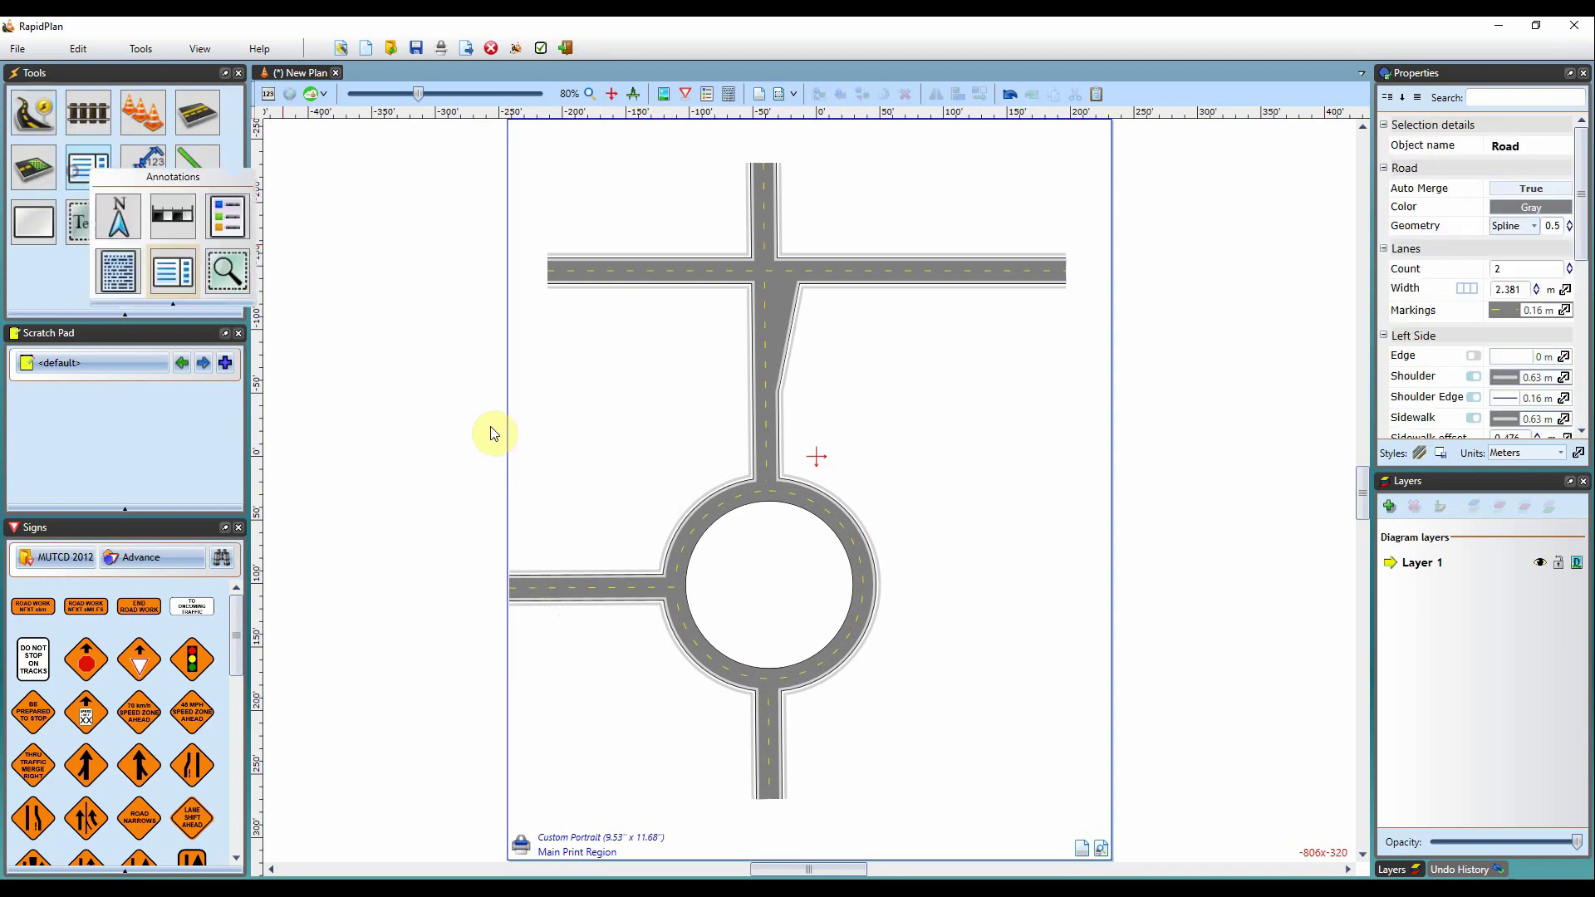
mouse_move(869, 587)
mouse_down()
mouse_move(1066, 592)
mouse_move(1200, 512)
mouse_move(1094, 587)
mouse_up()
click(1253, 466)
- Enlarge the roundabout by increasing its radius in small increments
click(837, 524)
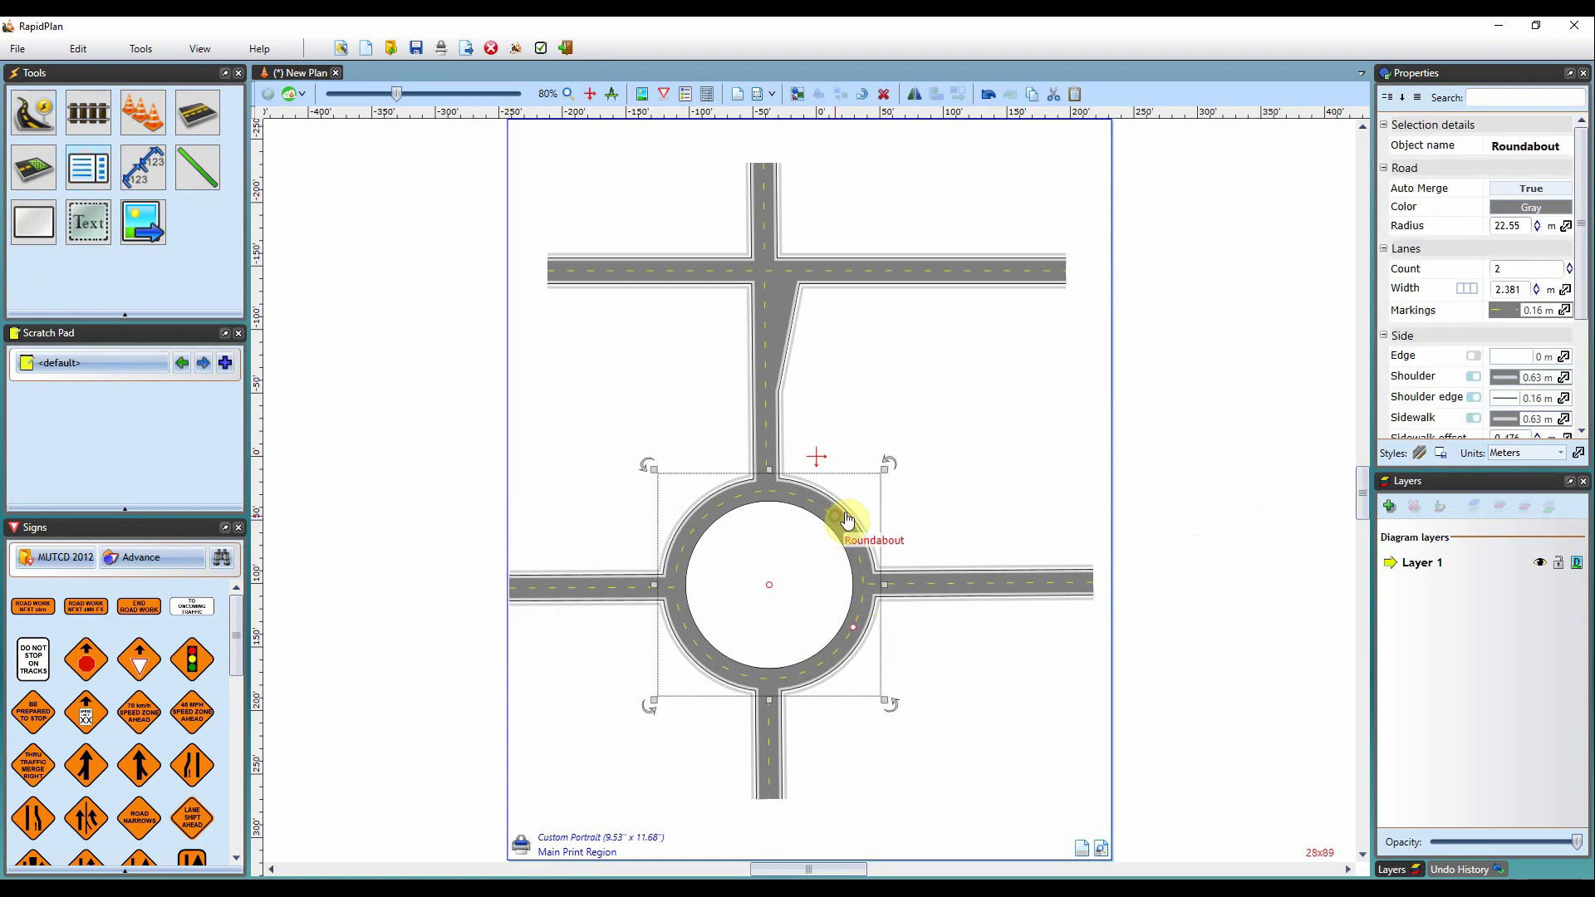
click(1538, 222)
click(1538, 222)
click(1538, 223)
click(1538, 222)
click(1538, 223)
click(1538, 231)
click(1539, 231)
click(1539, 231)
click(1539, 231)
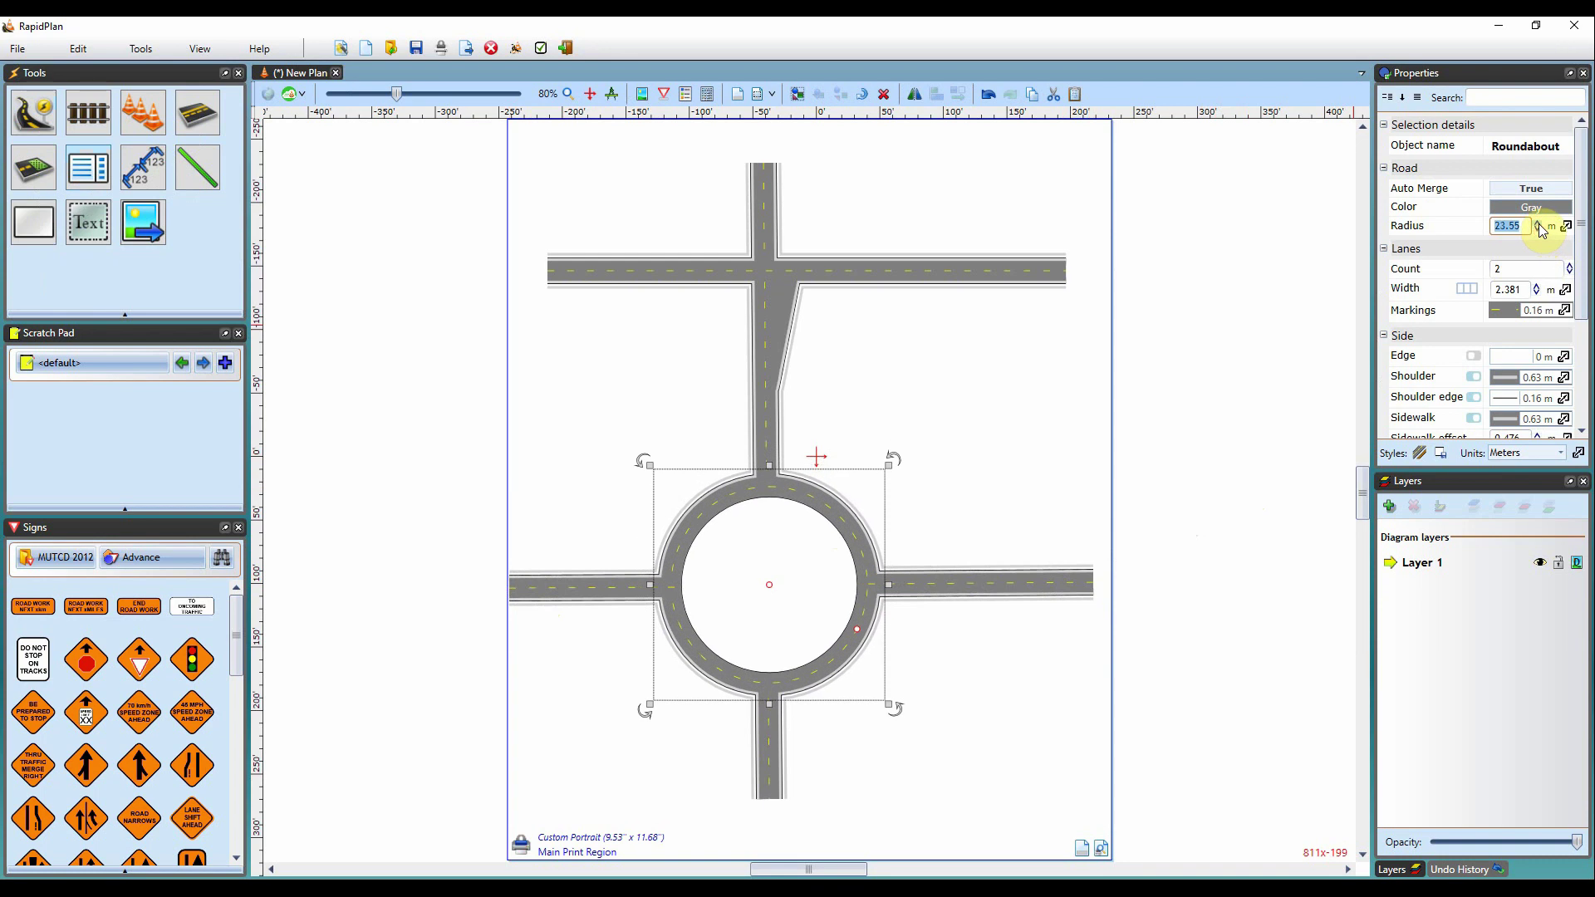
click(1538, 222)
click(1538, 223)
click(1546, 215)
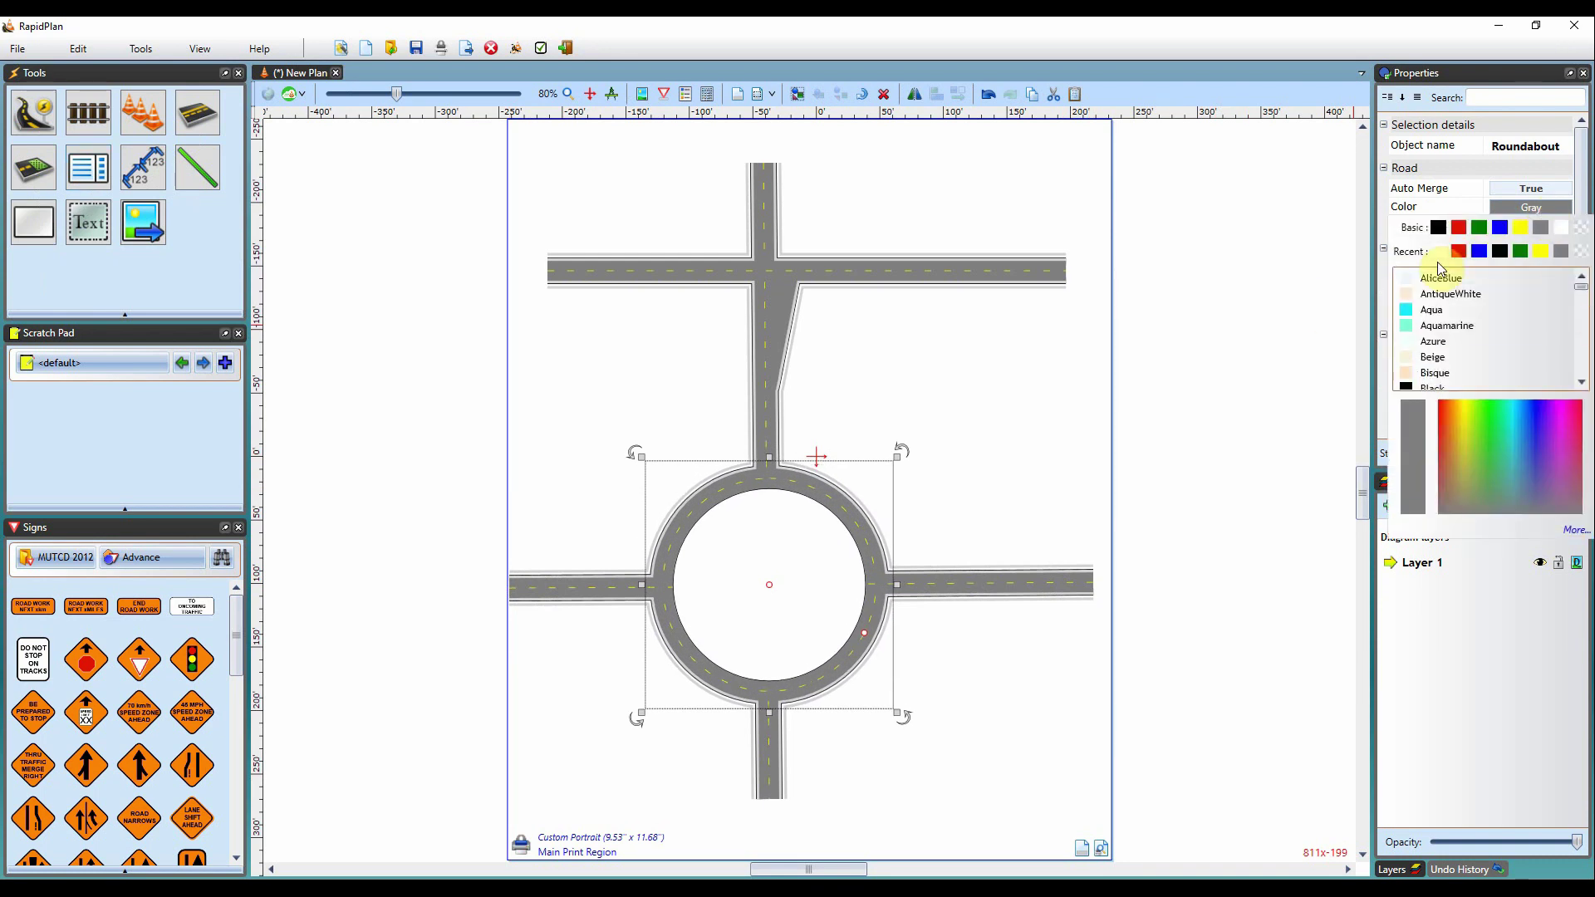
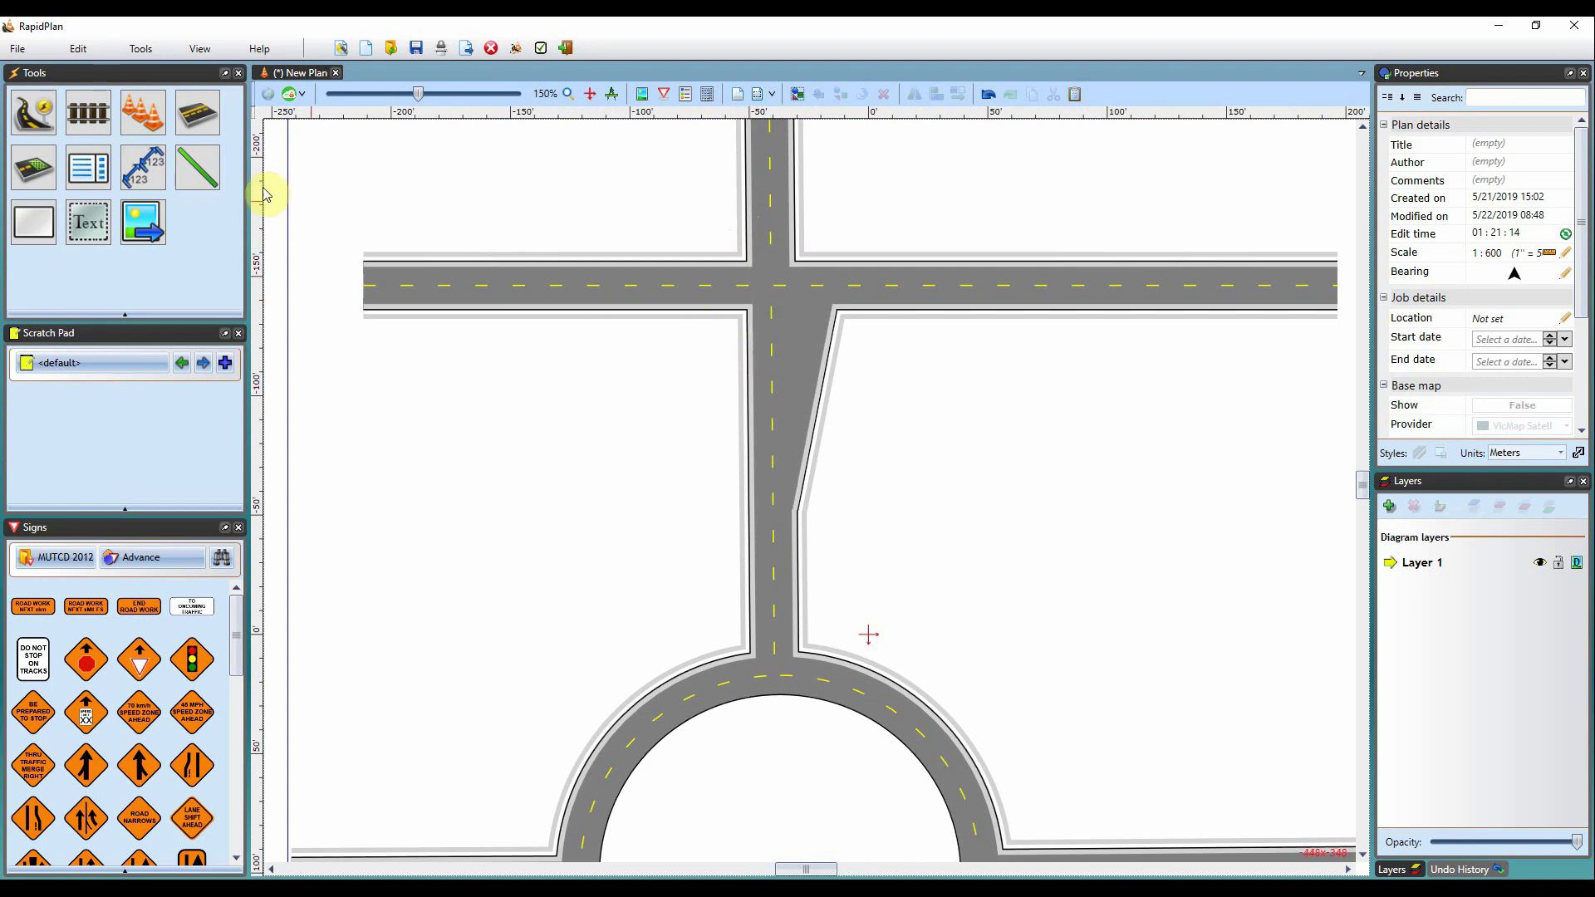
- Add a Road Corner at the intersection's lower-left inside corner and nudge it to merge with both roads
click(33, 112)
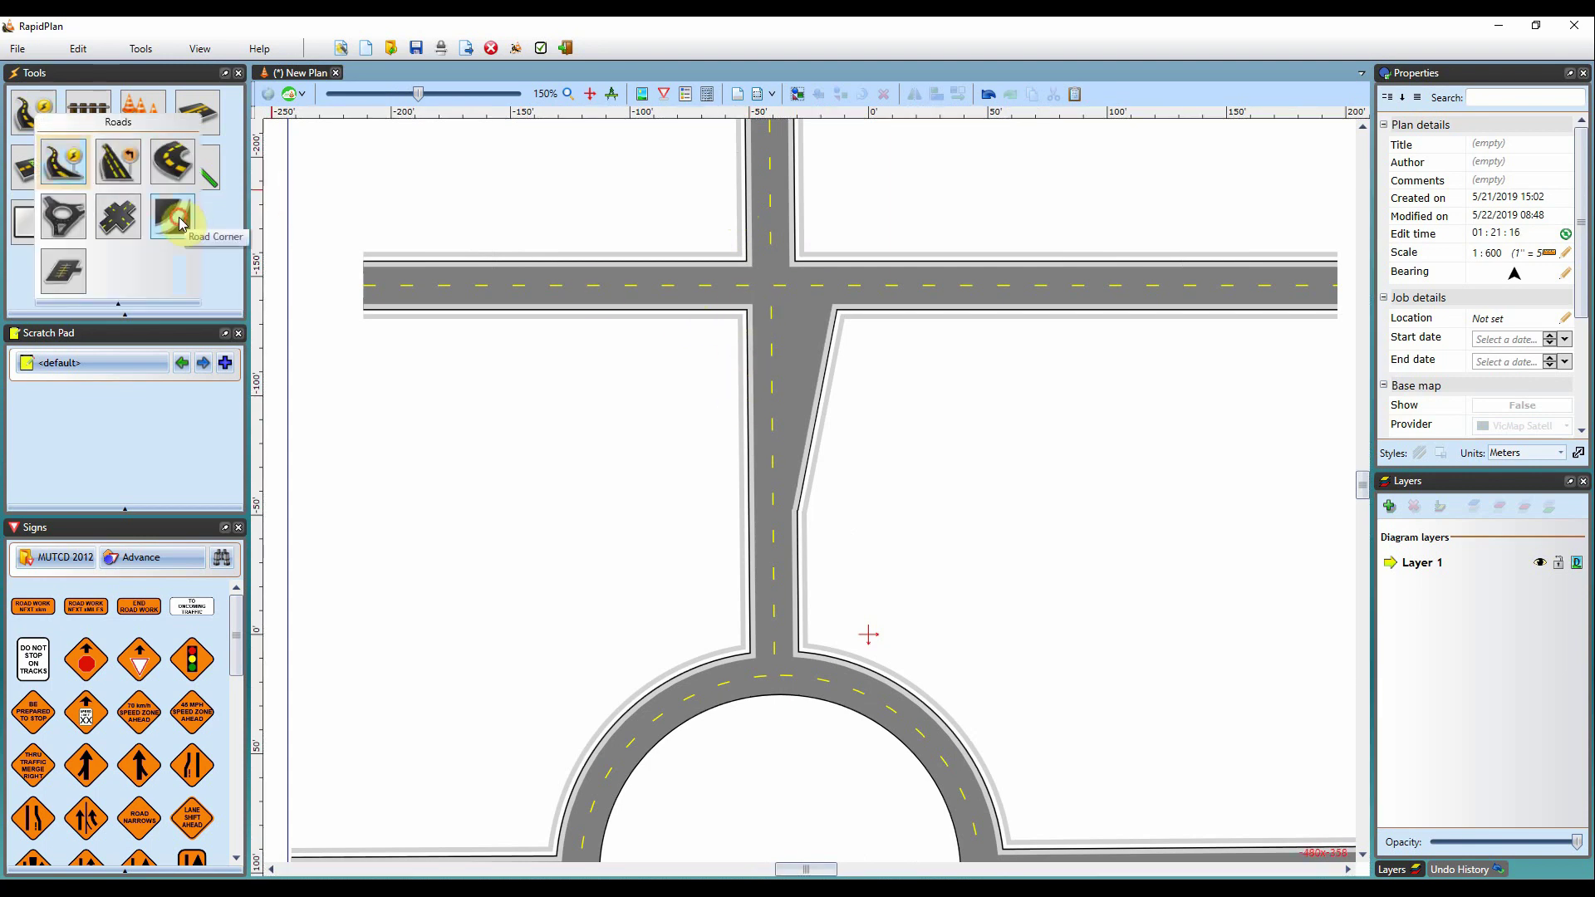
click(184, 221)
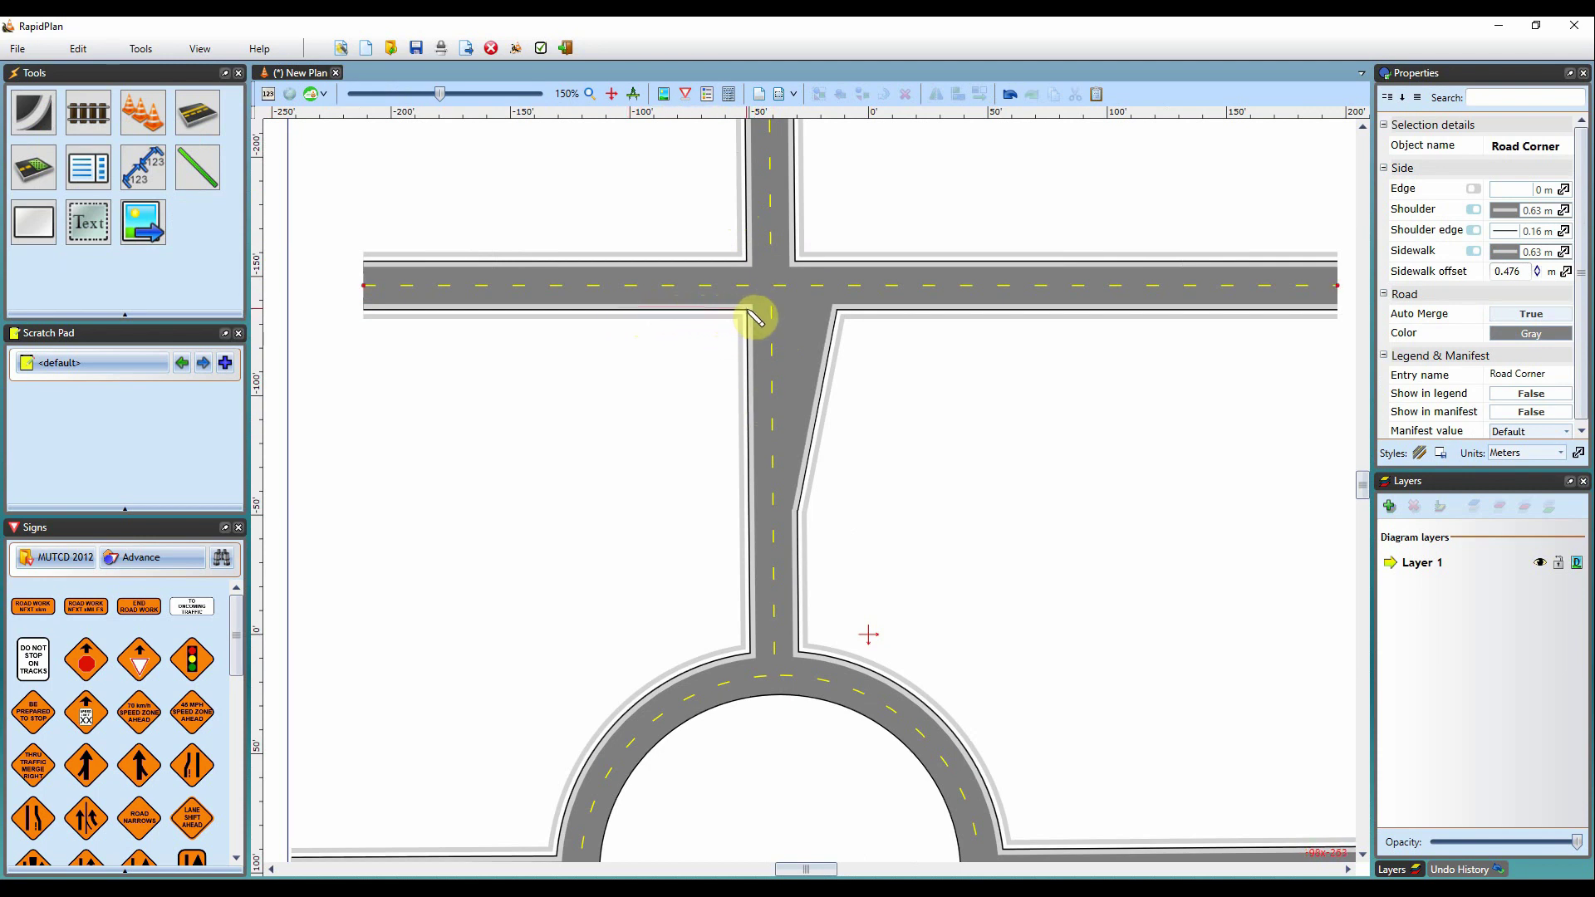
drag(750, 313, 760, 444)
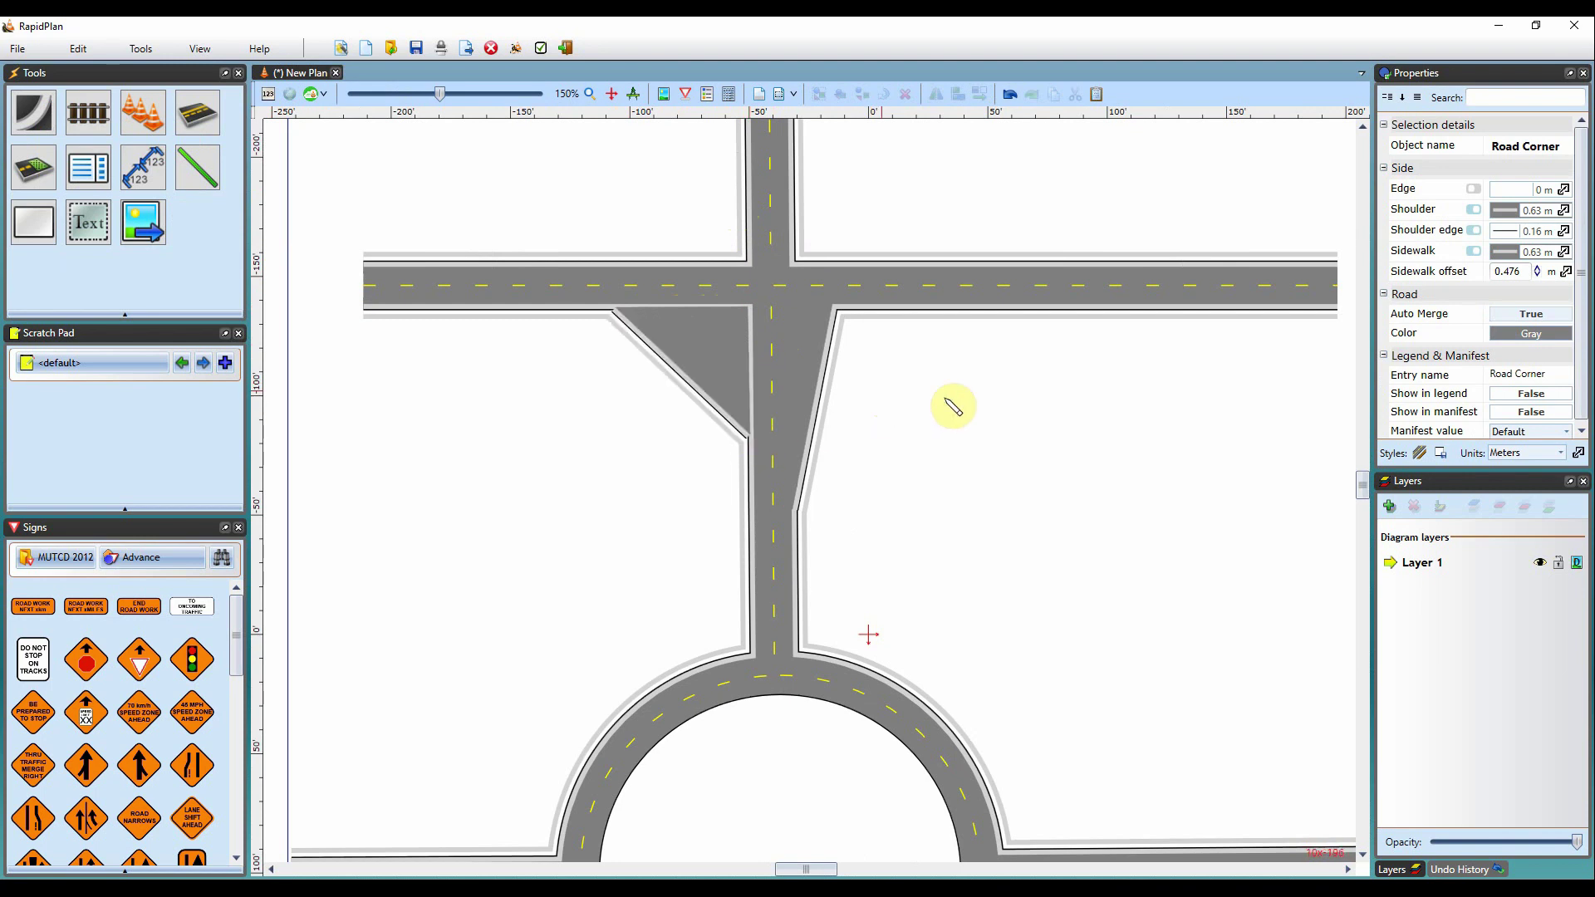
click(993, 366)
drag(712, 364, 718, 354)
click(1015, 411)
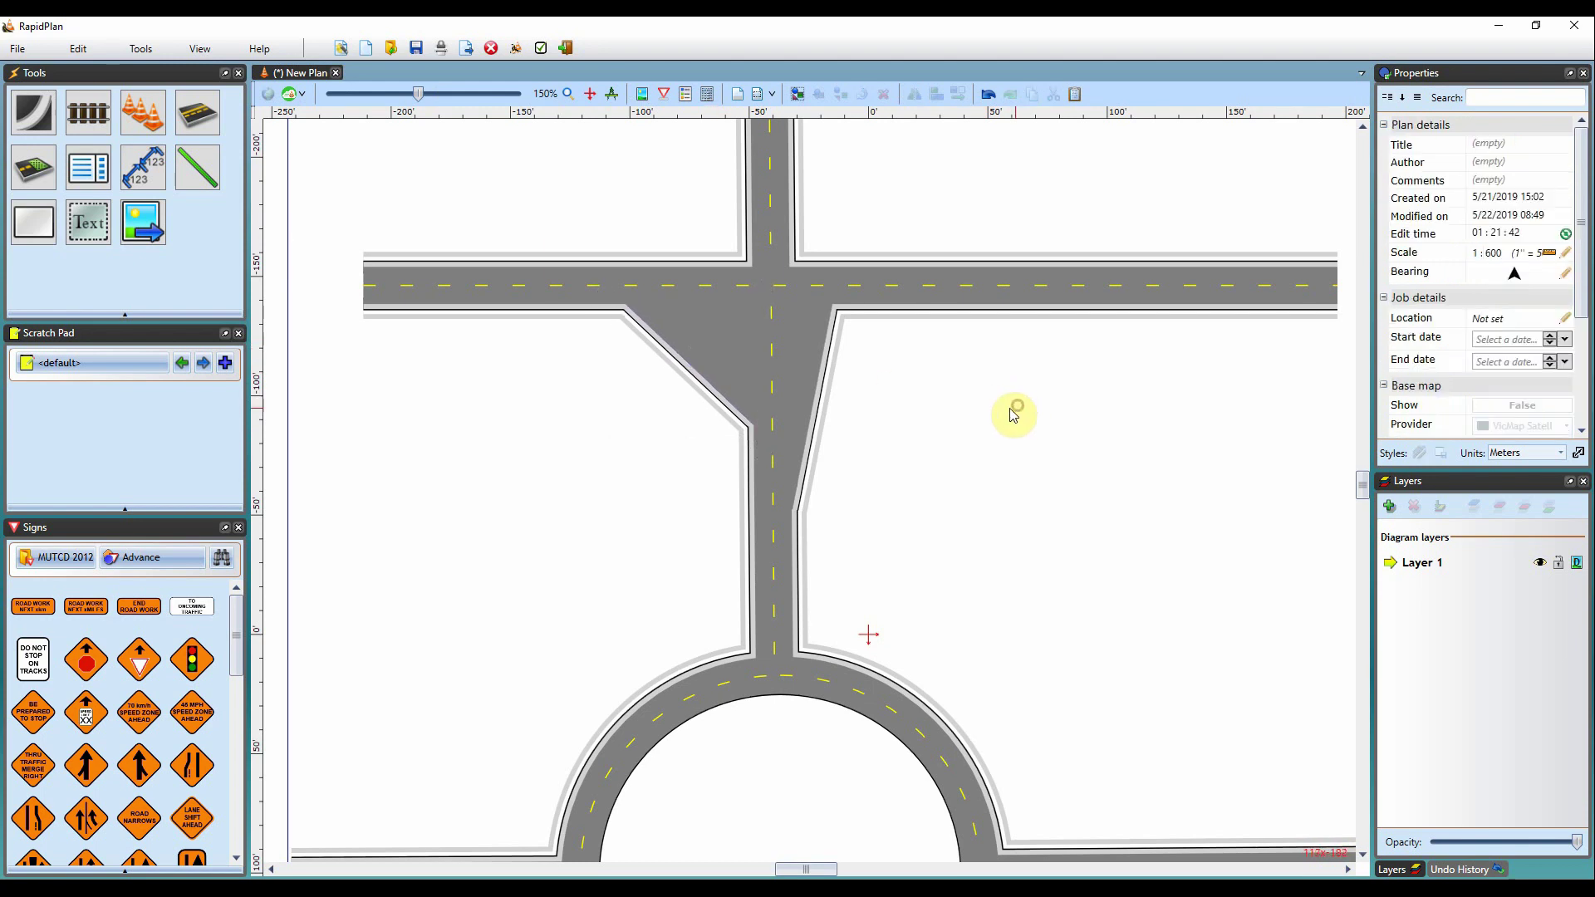
- Bend the Road Corner's diagonal edge toward the intersection centre to form a smooth, rounded corner
click(714, 349)
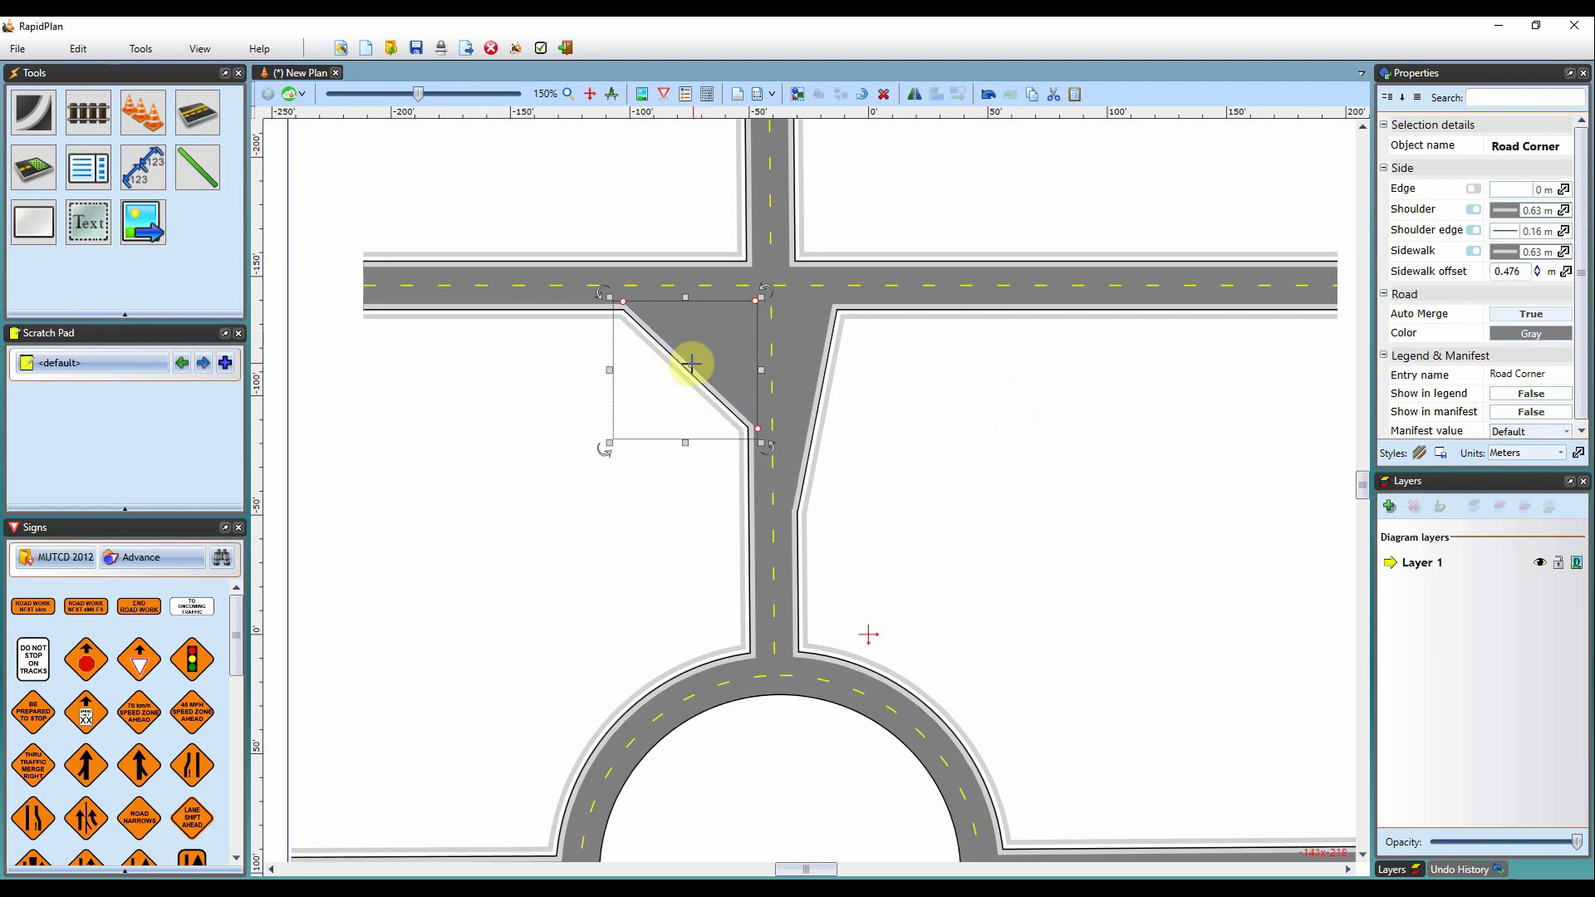
drag(691, 363, 793, 272)
click(930, 406)
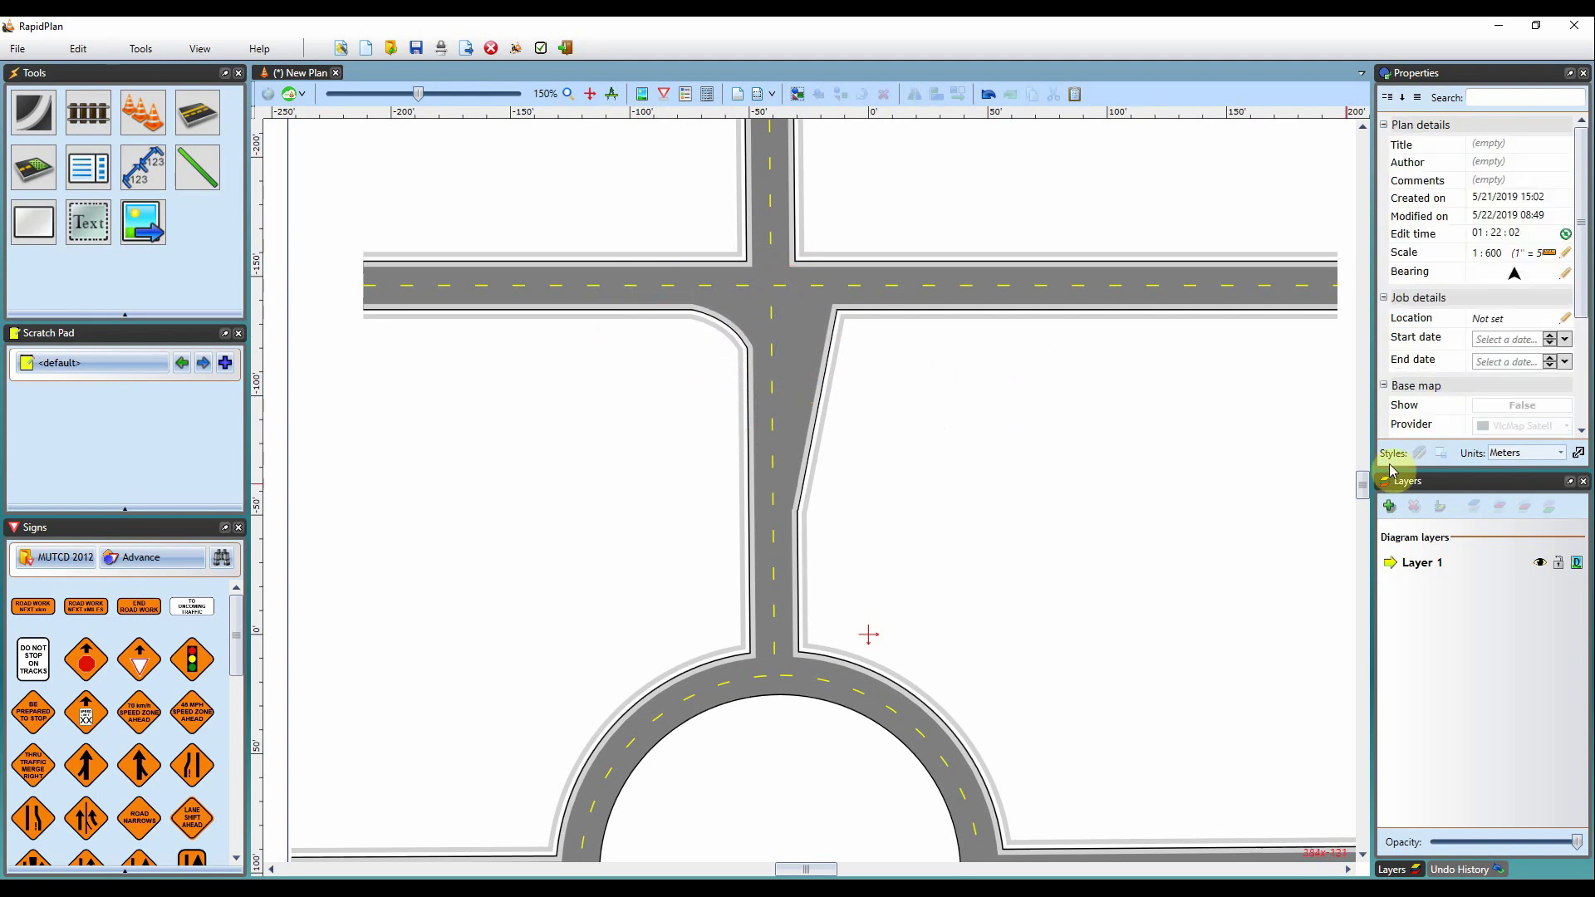
- Draw a square Road Region in the empty area between the horizontal road and the roundabout, west of the vertical road
scroll(1364, 470, up, 5)
scroll(1367, 473, down, 6)
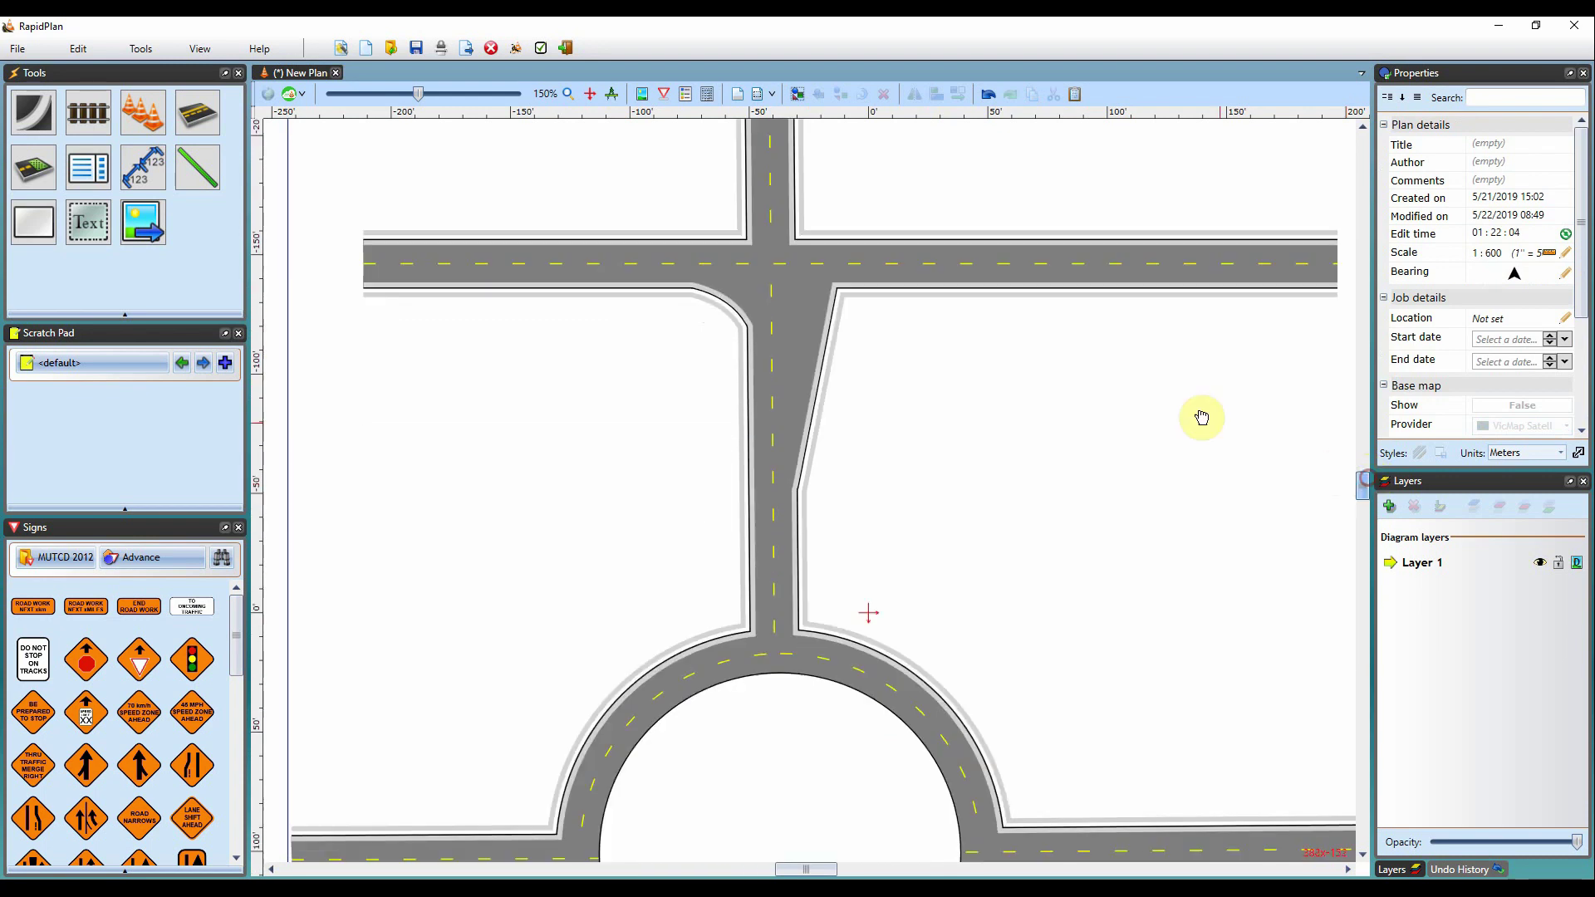
ctrl+scroll(1094, 354, down, 5)
drag(799, 869, 813, 871)
ctrl+scroll(919, 456, down, 2)
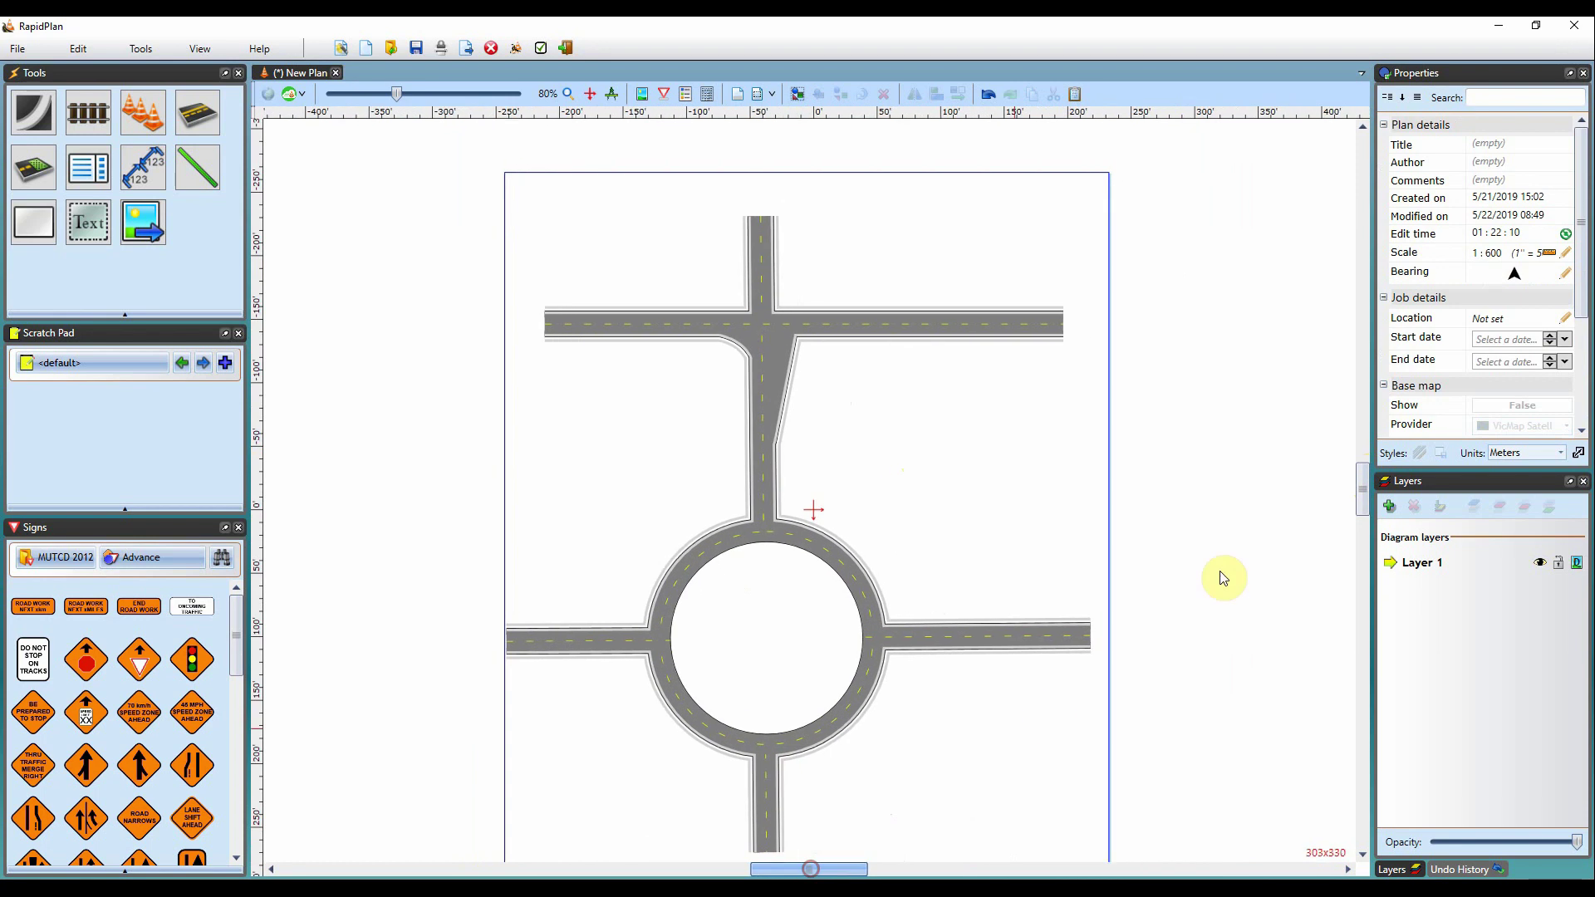
drag(1361, 496, 1363, 499)
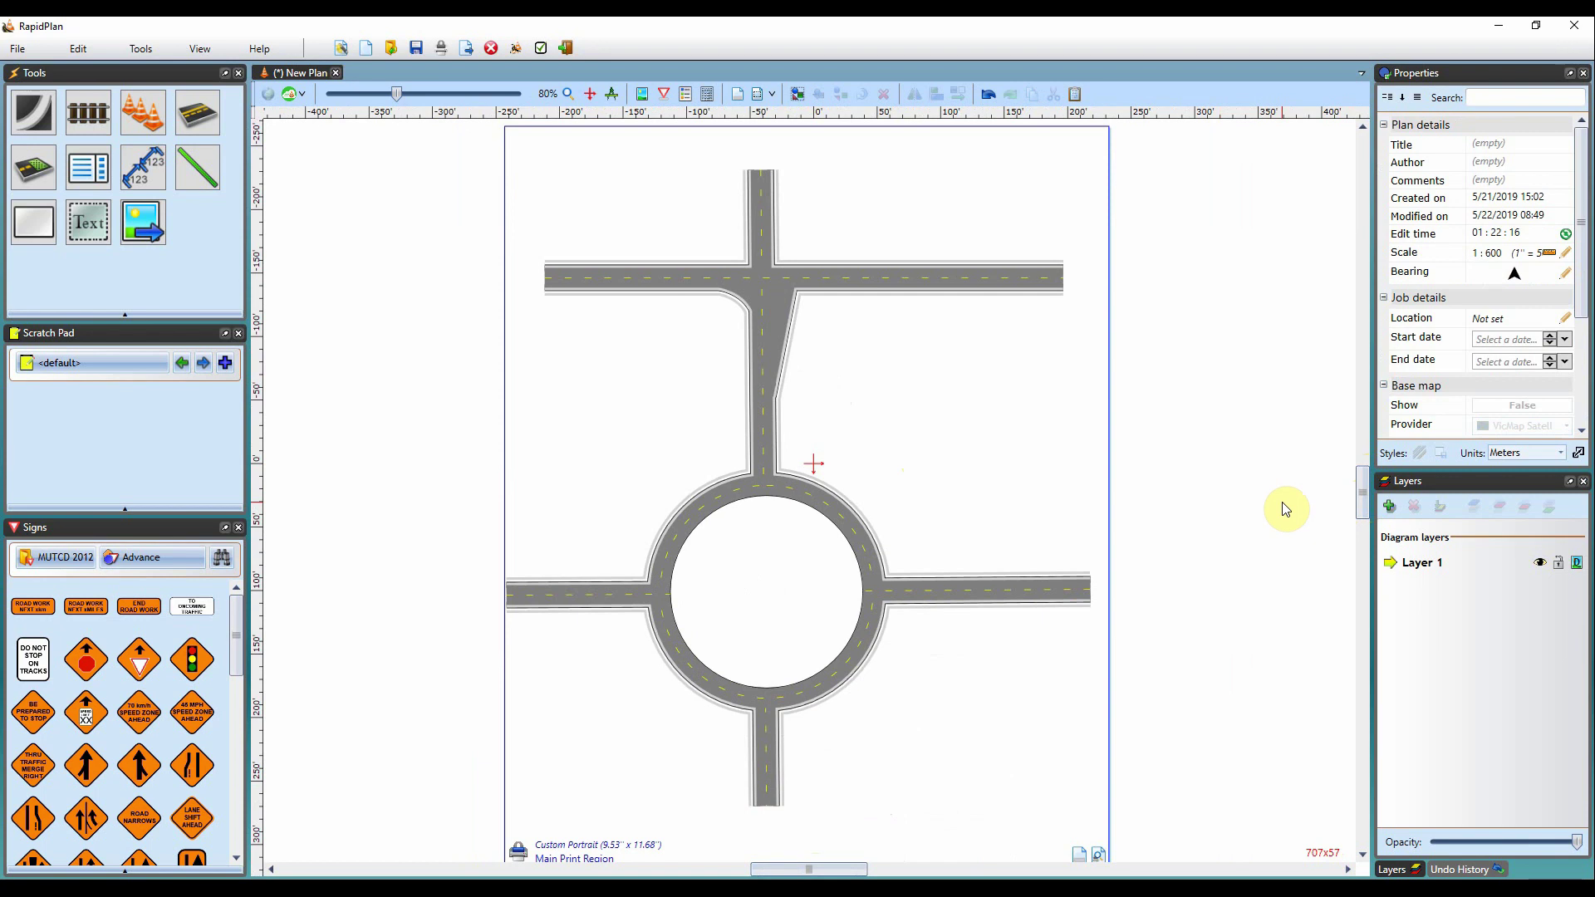
click(37, 117)
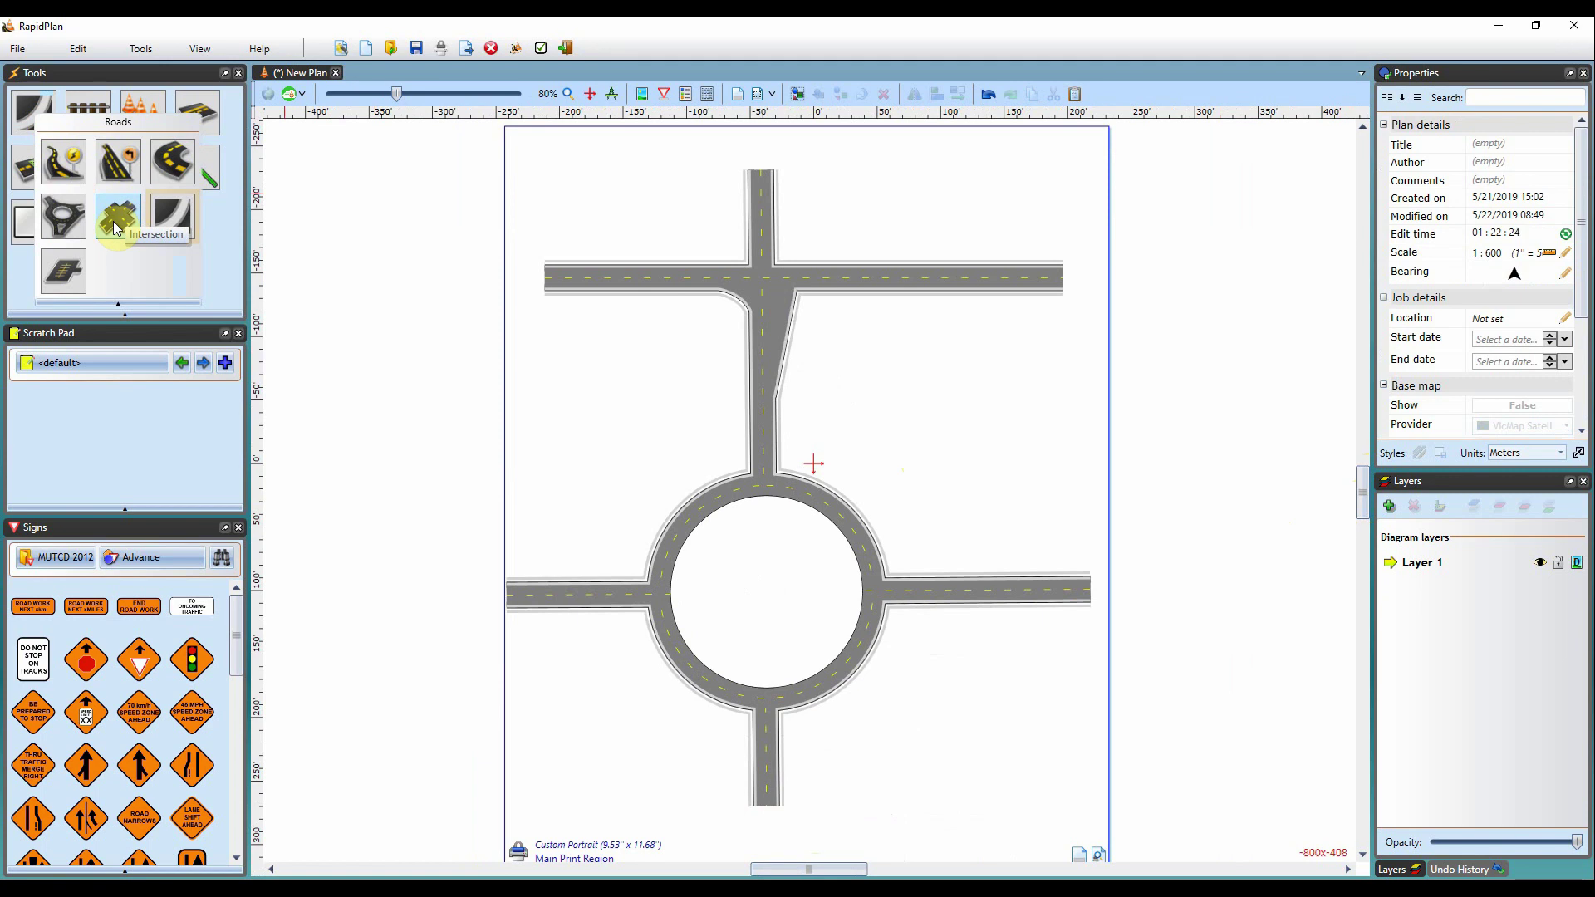
click(66, 274)
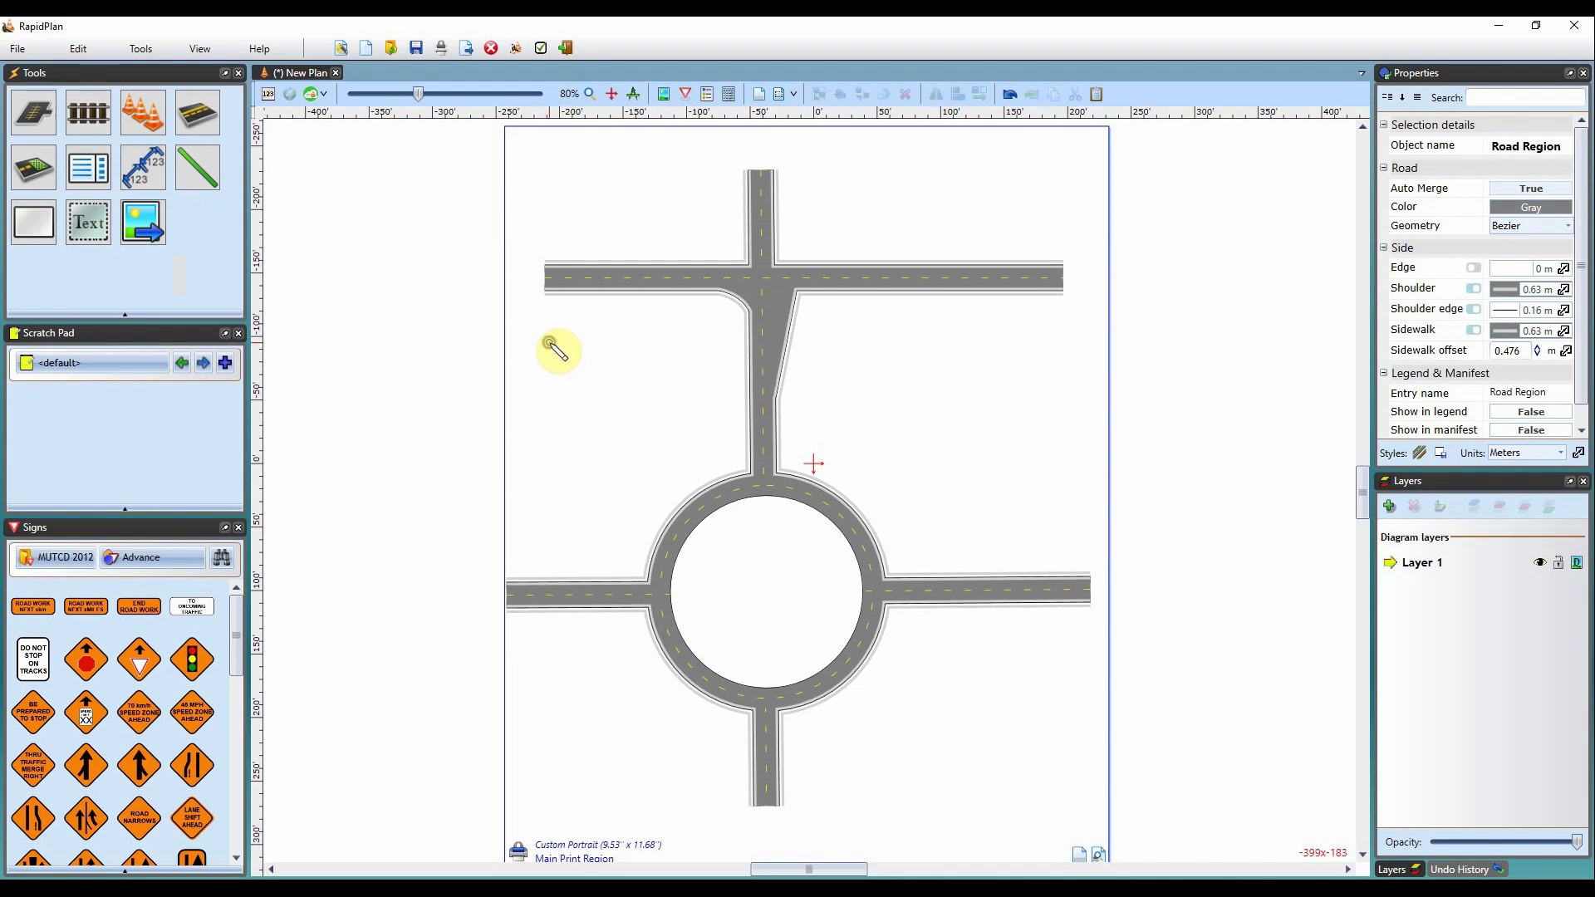
mouse_move(549, 342)
mouse_down()
mouse_move(658, 348)
mouse_move(657, 449)
mouse_move(552, 451)
mouse_move(623, 431)
mouse_move(545, 391)
mouse_move(562, 402)
mouse_move(610, 311)
mouse_move(523, 242)
mouse_up()
key(Escape)
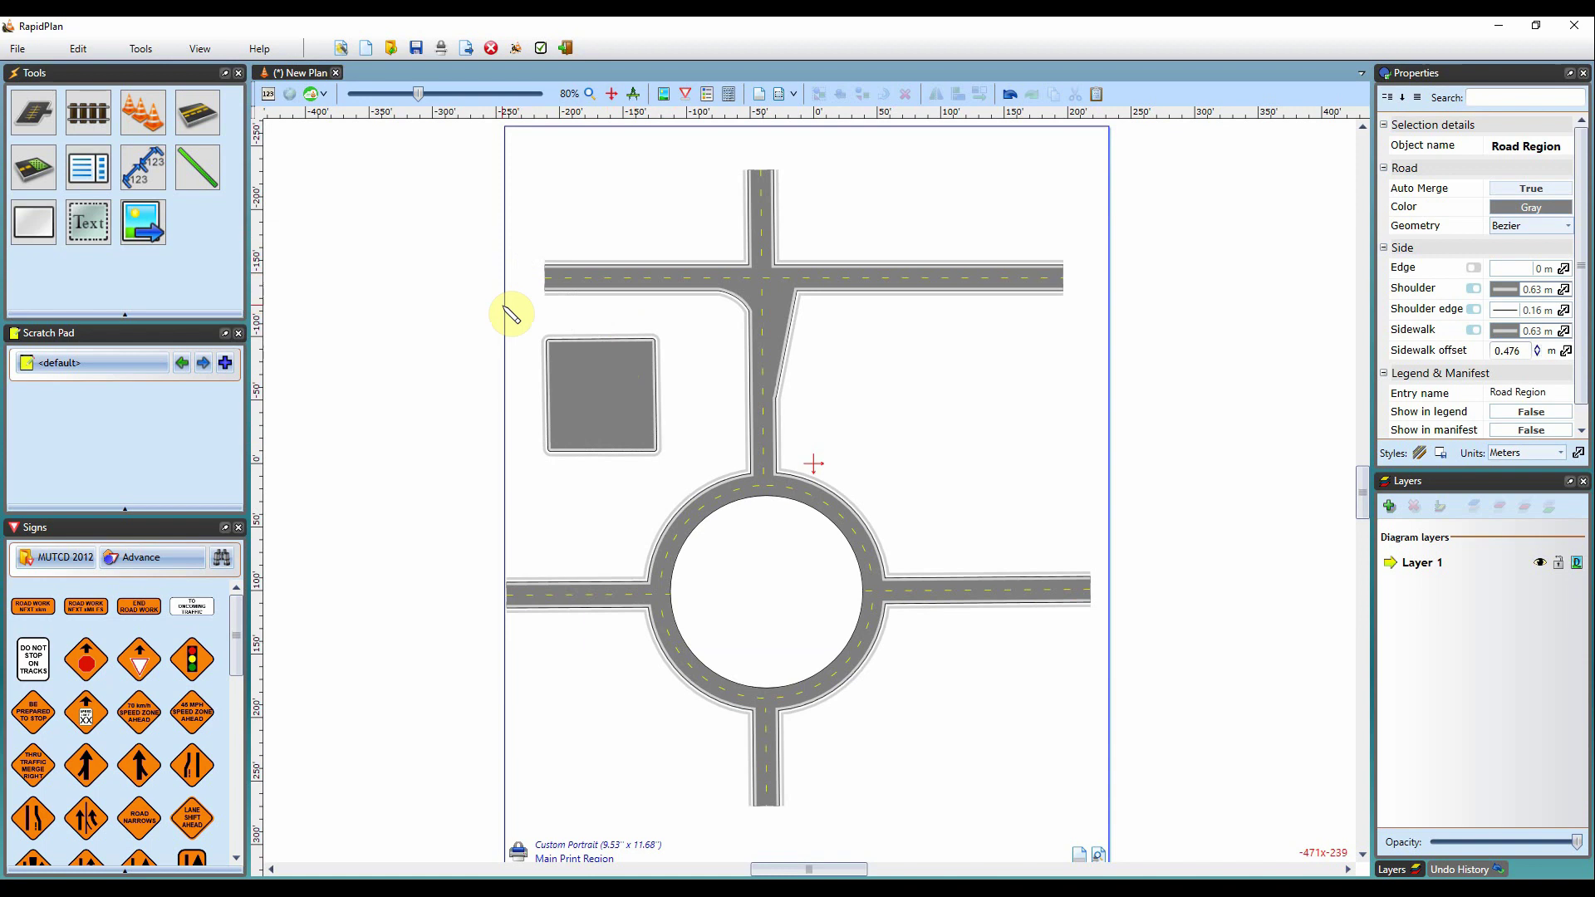
click(706, 392)
click(625, 405)
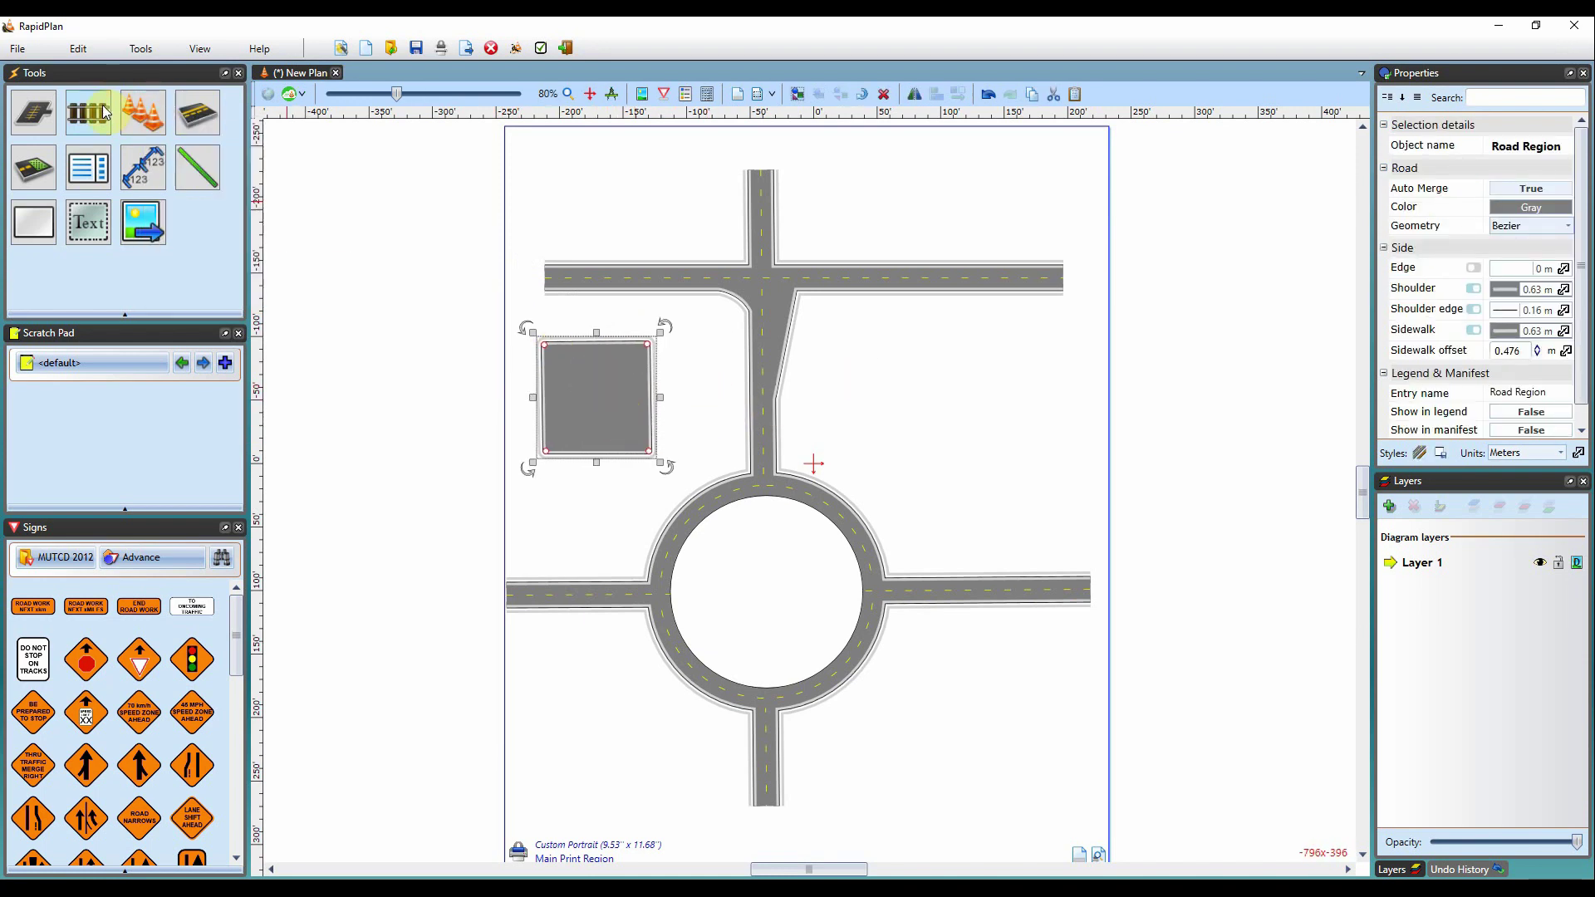
- Add a row of Parking Bays along the upper edge and another along the lower edge of the square Road Region
mouse_move(104, 110)
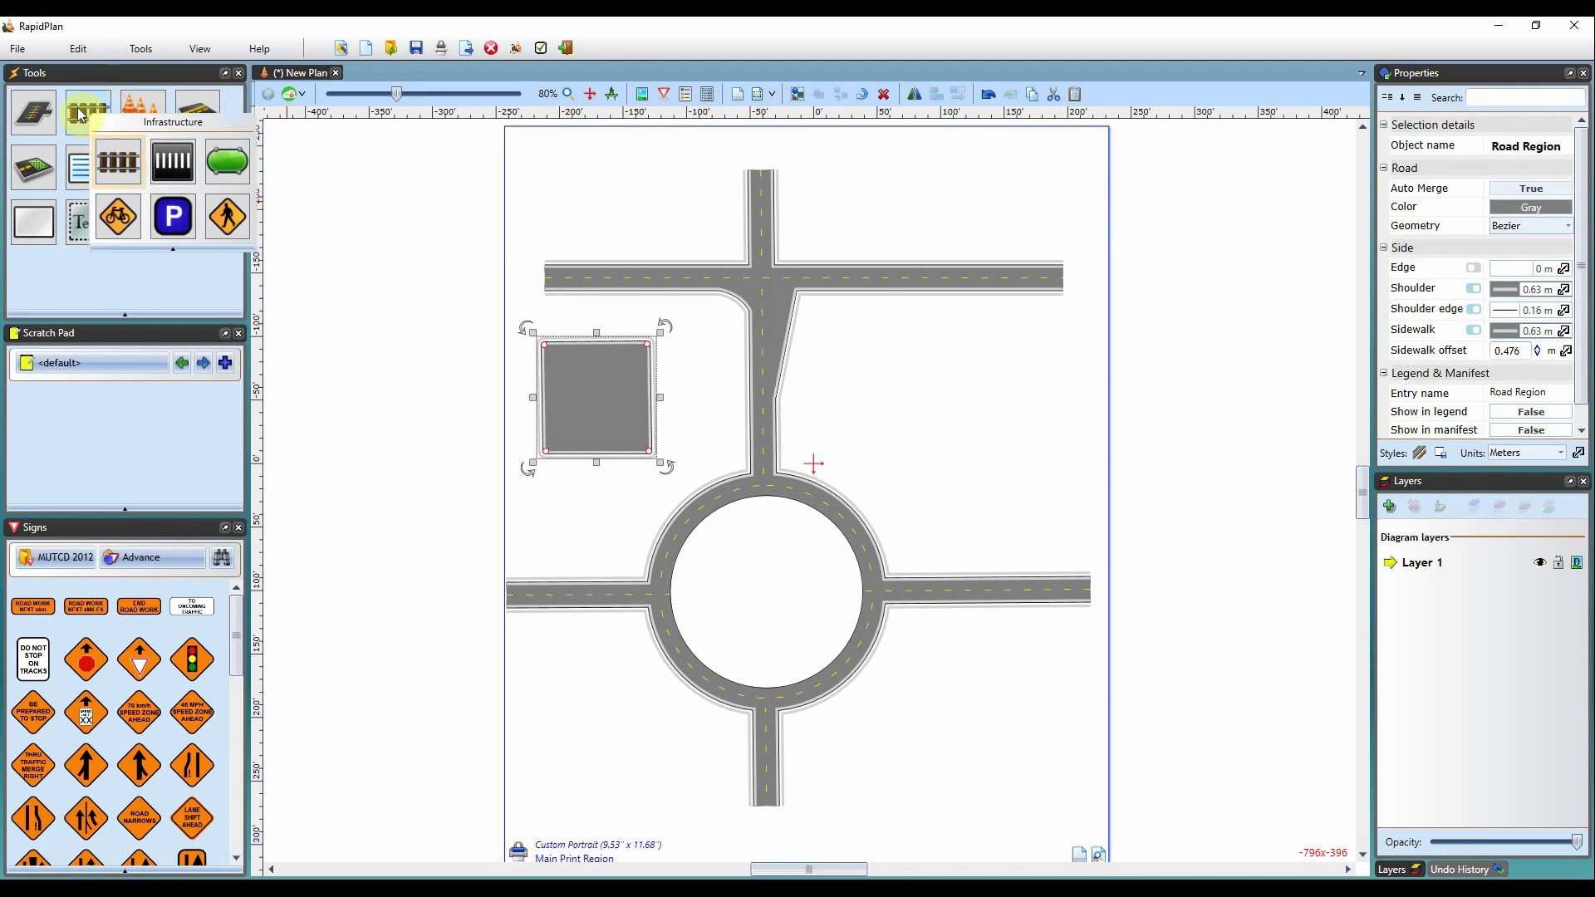
click(174, 220)
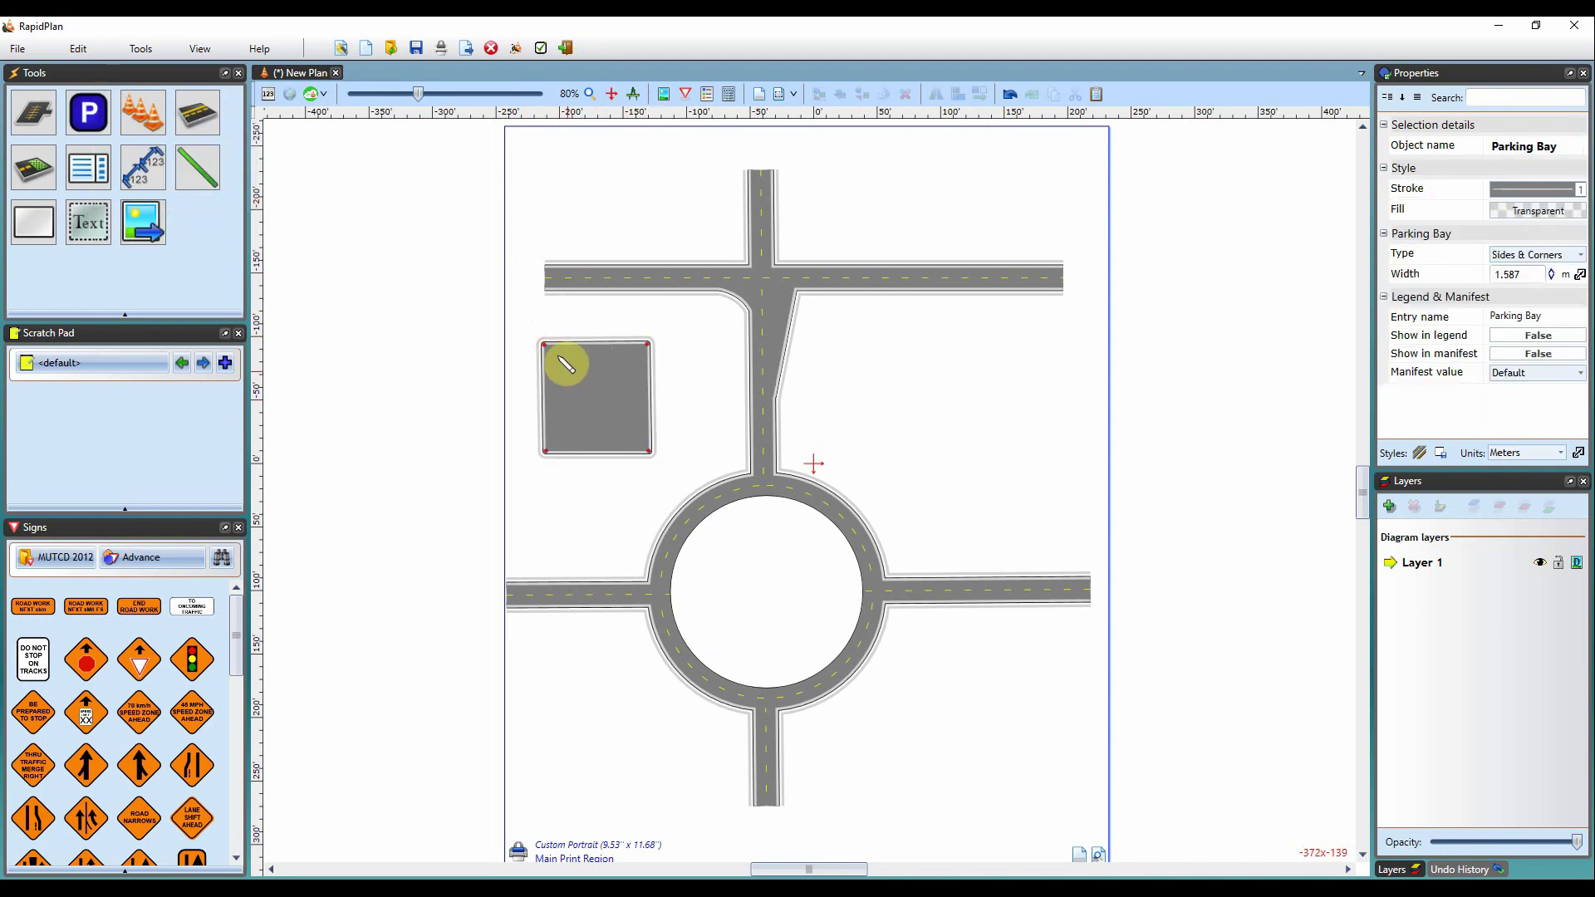
click(544, 346)
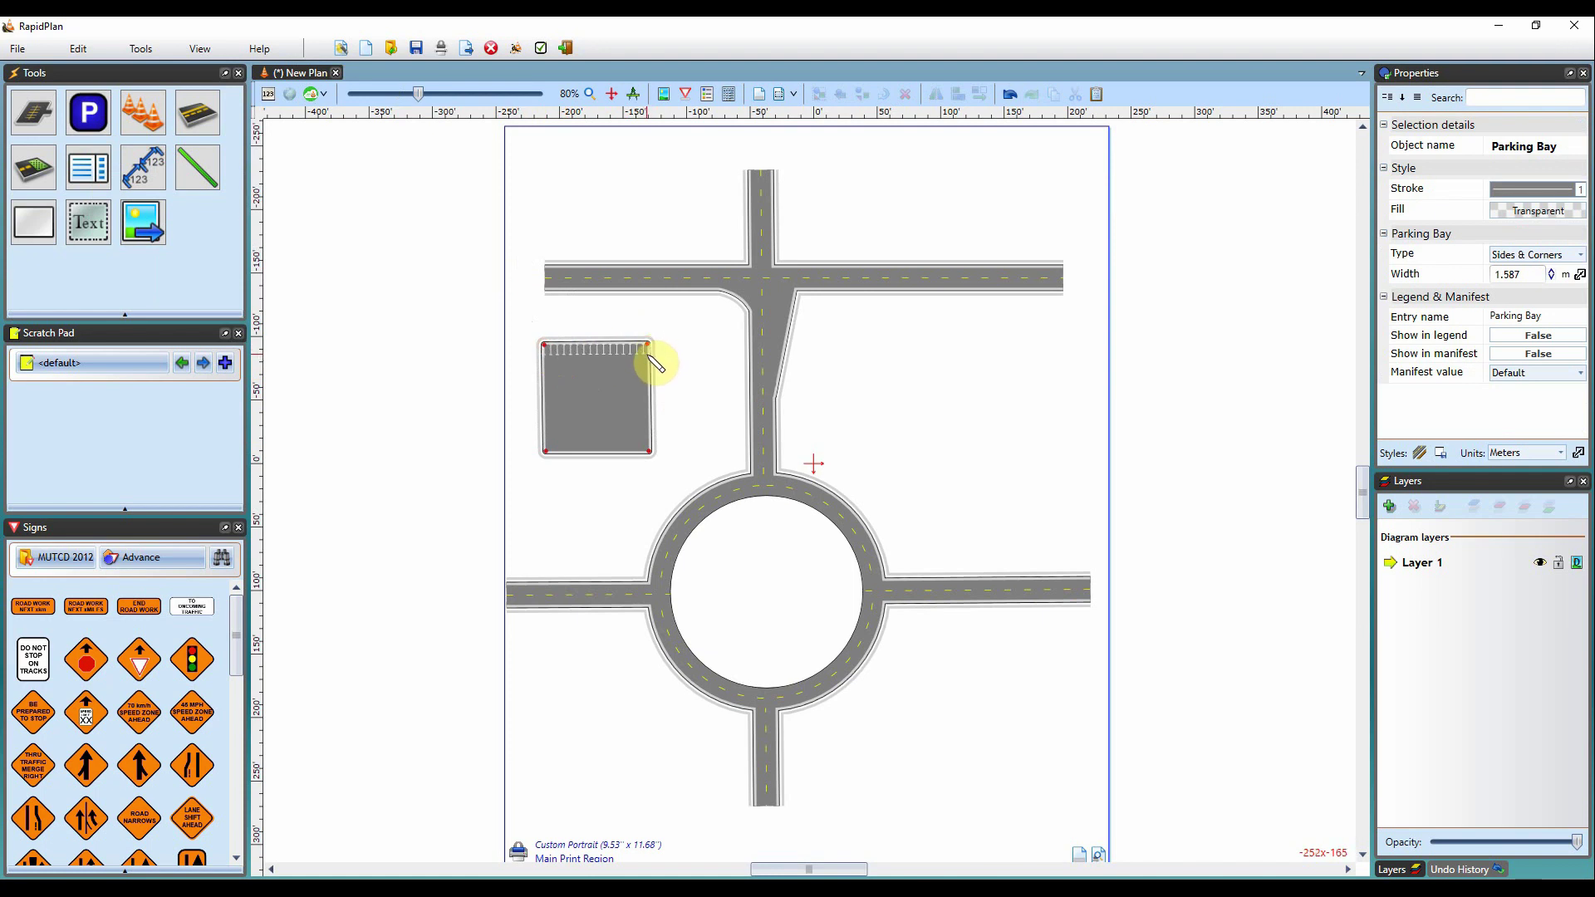
click(648, 353)
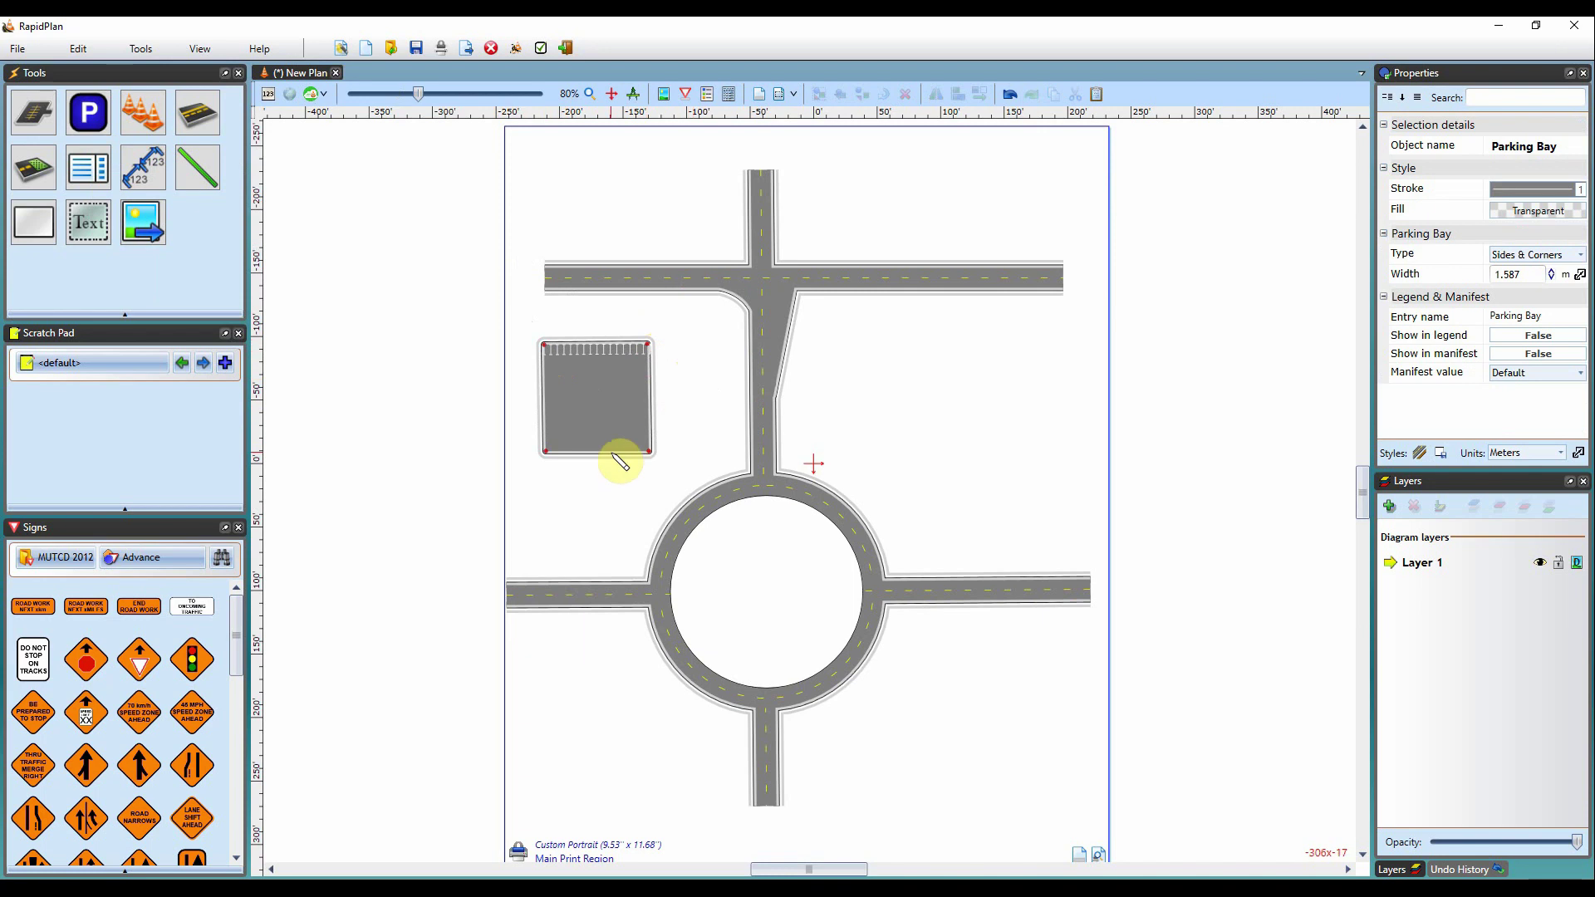
click(555, 453)
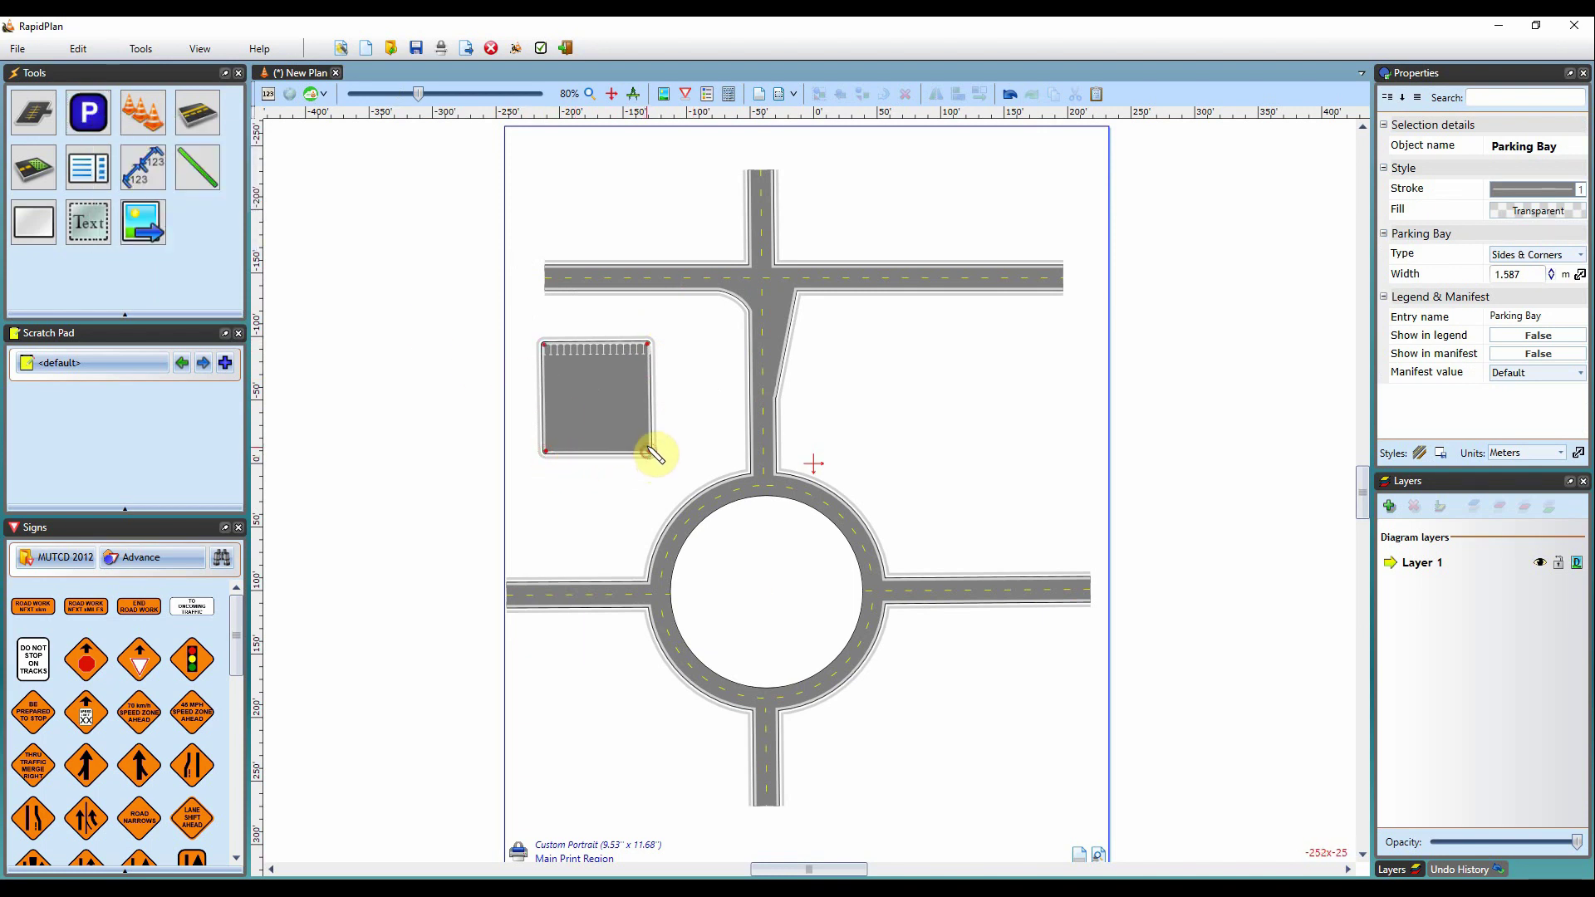
drag(656, 449, 658, 452)
click(949, 378)
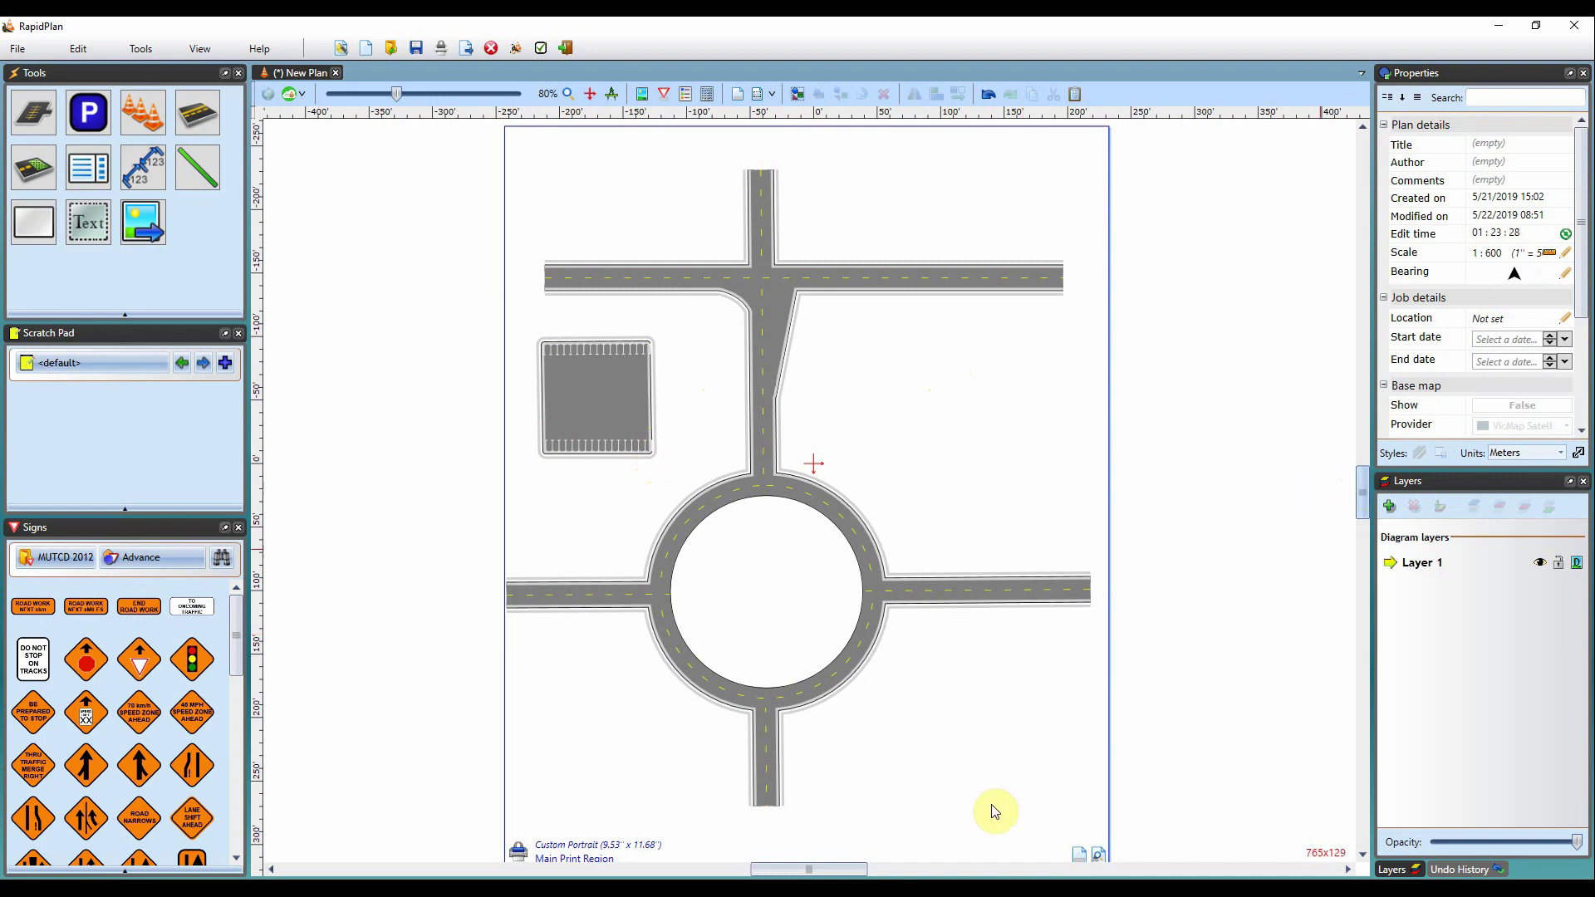
drag(816, 870, 822, 871)
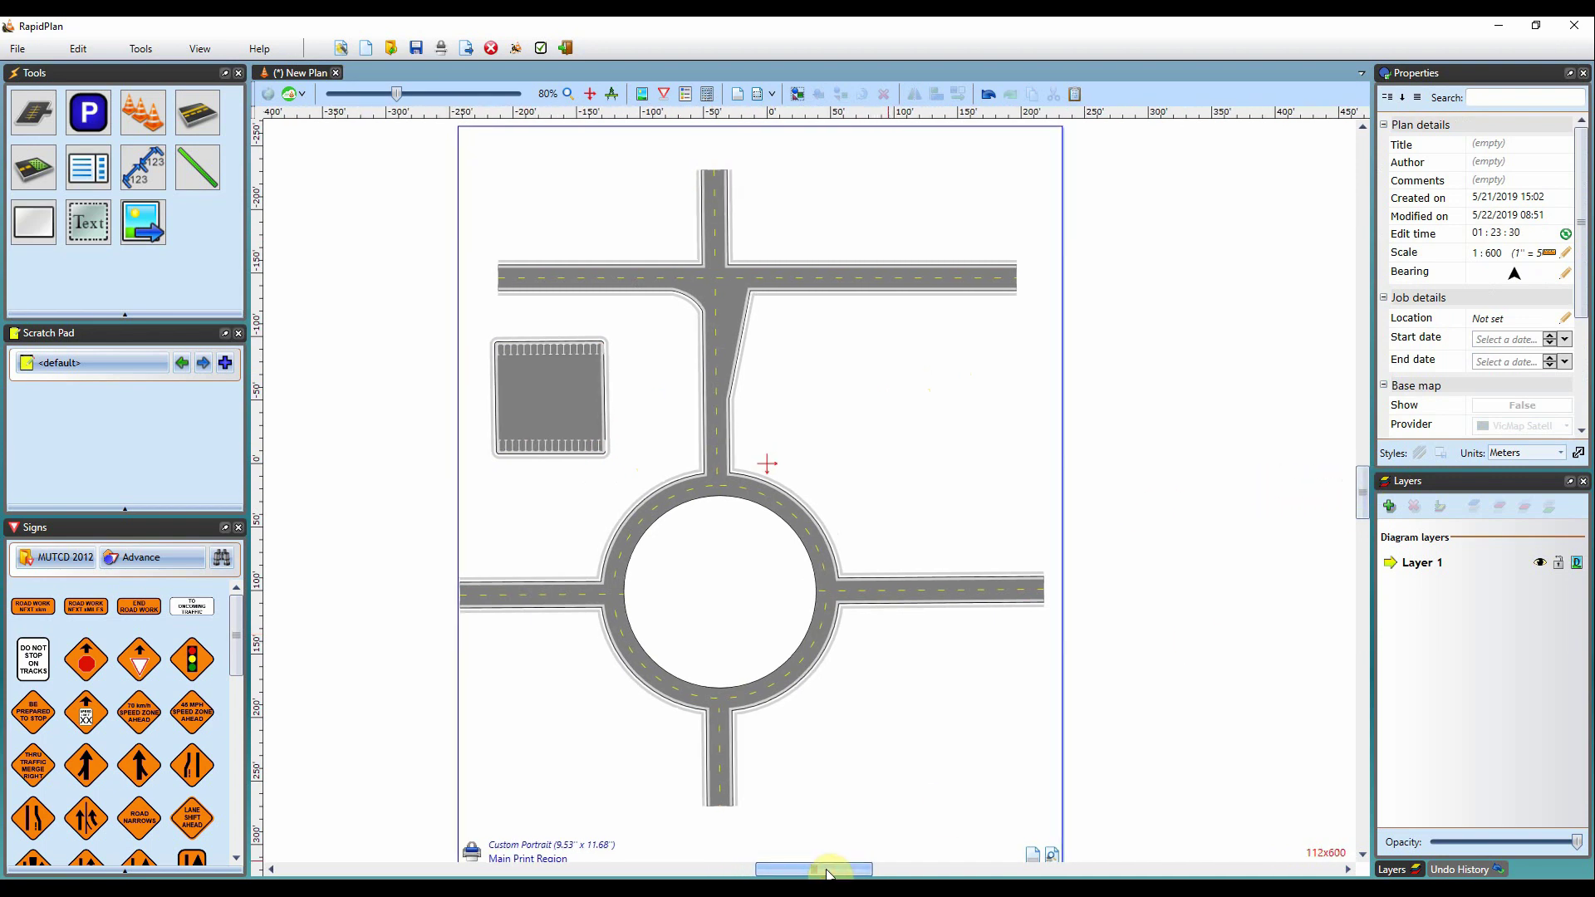